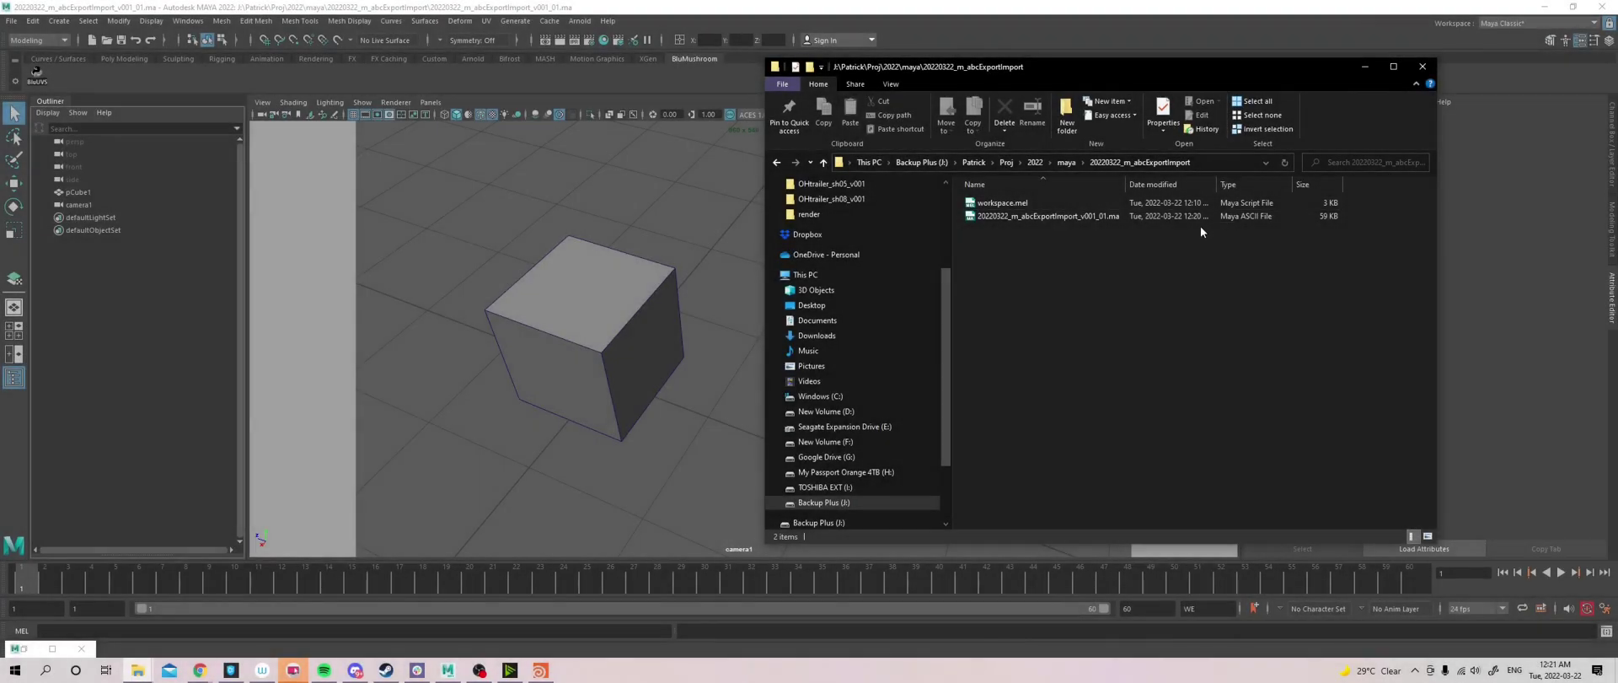
Select pCube1, scrub to frame 58, and play its rotating checker-textured animation
{"action": "left_click", "coordinate": [1466, 251]}
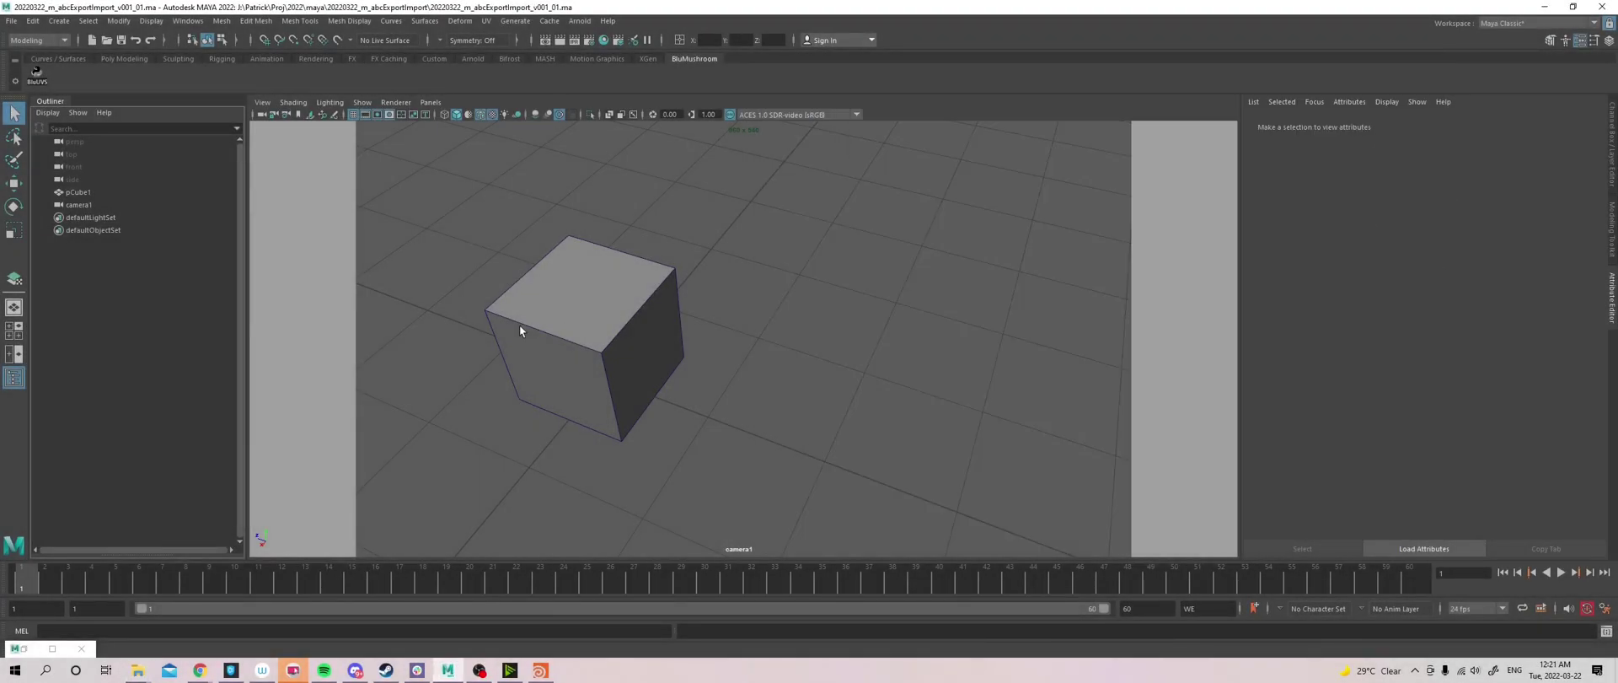
{"action": "left_click", "coordinate": [590, 362]}
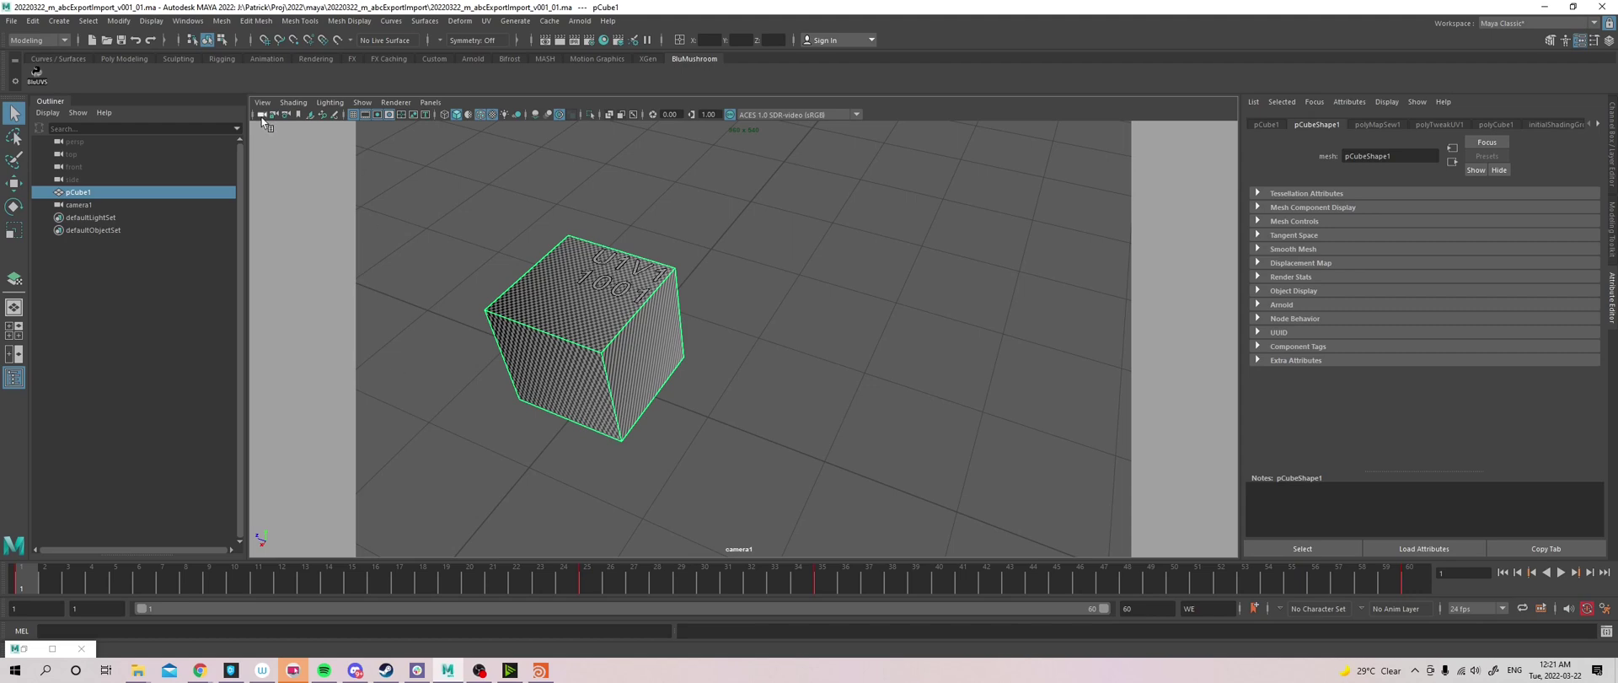
{"action": "left_click_drag", "start_coordinate": [97, 581], "coordinate": [1383, 603]}
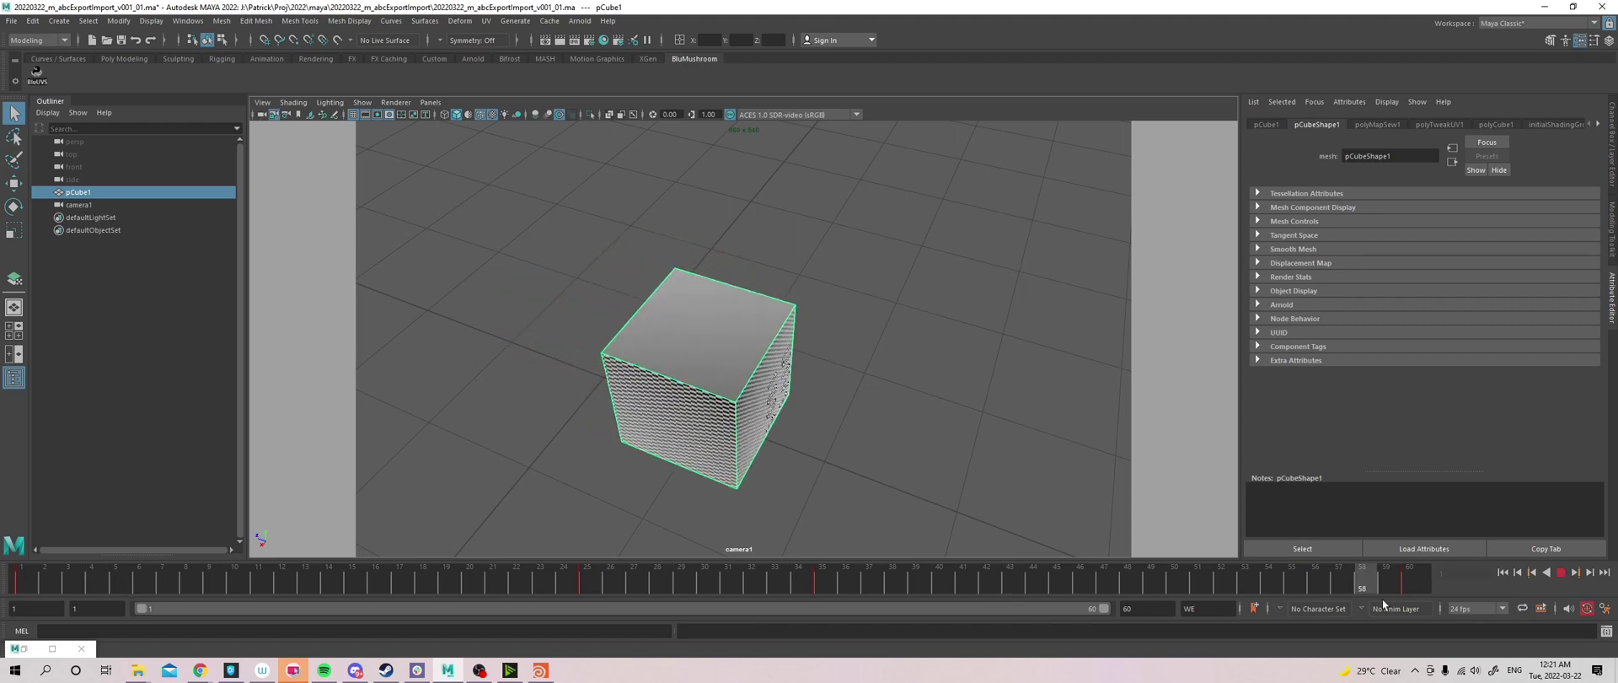
{"action": "key", "text": "alt+v"}
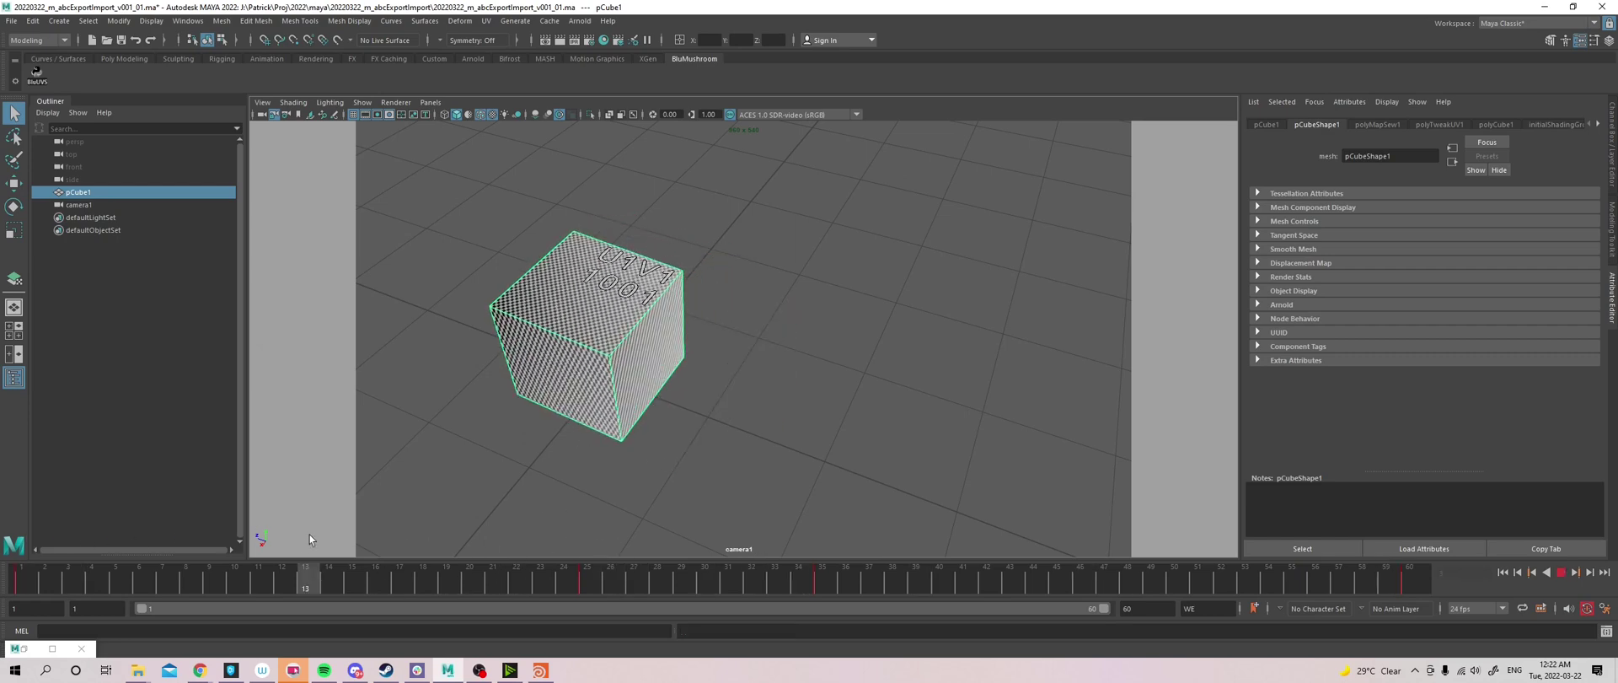
Put the cube's UV layout window away and return to the main viewport
{"action": "left_click", "coordinate": [52, 648]}
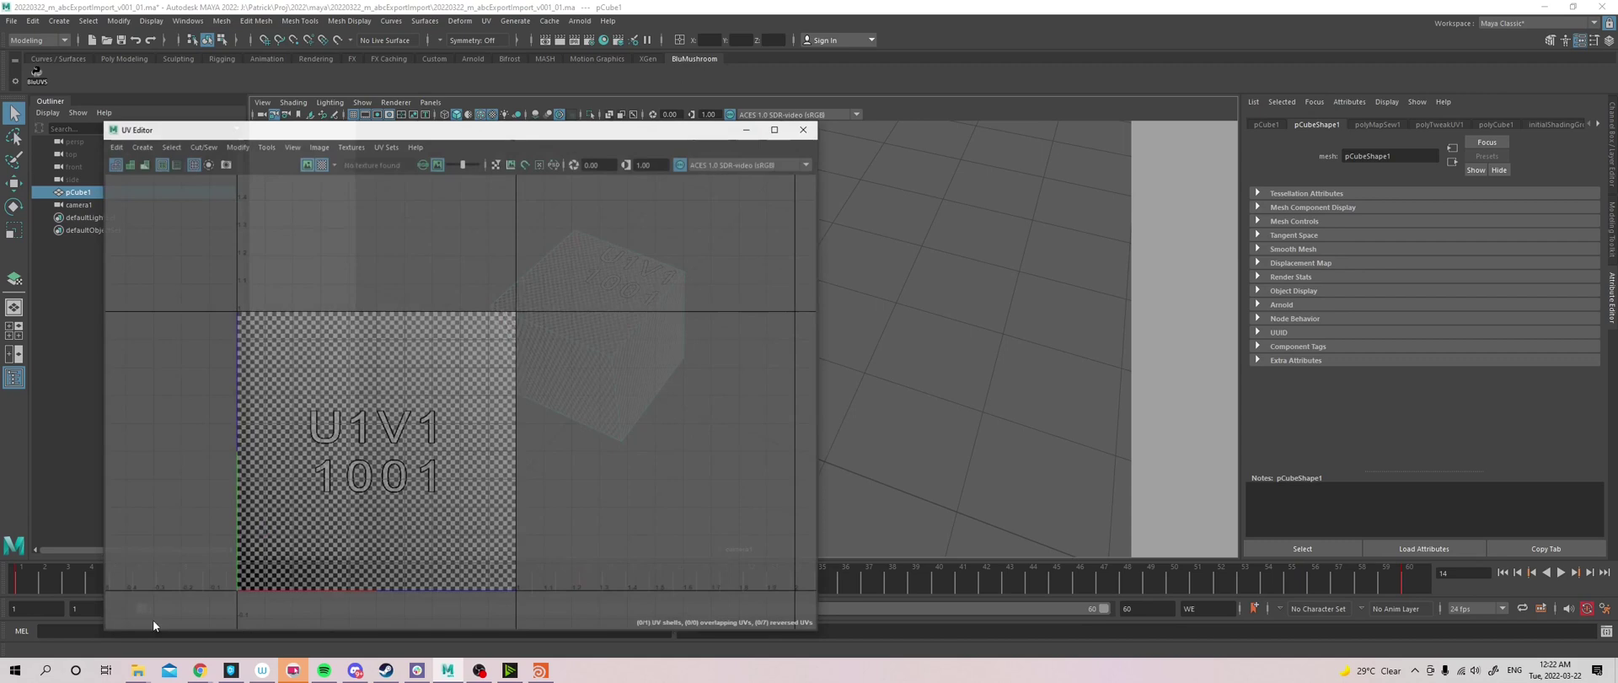
{"action": "left_click", "coordinate": [754, 116]}
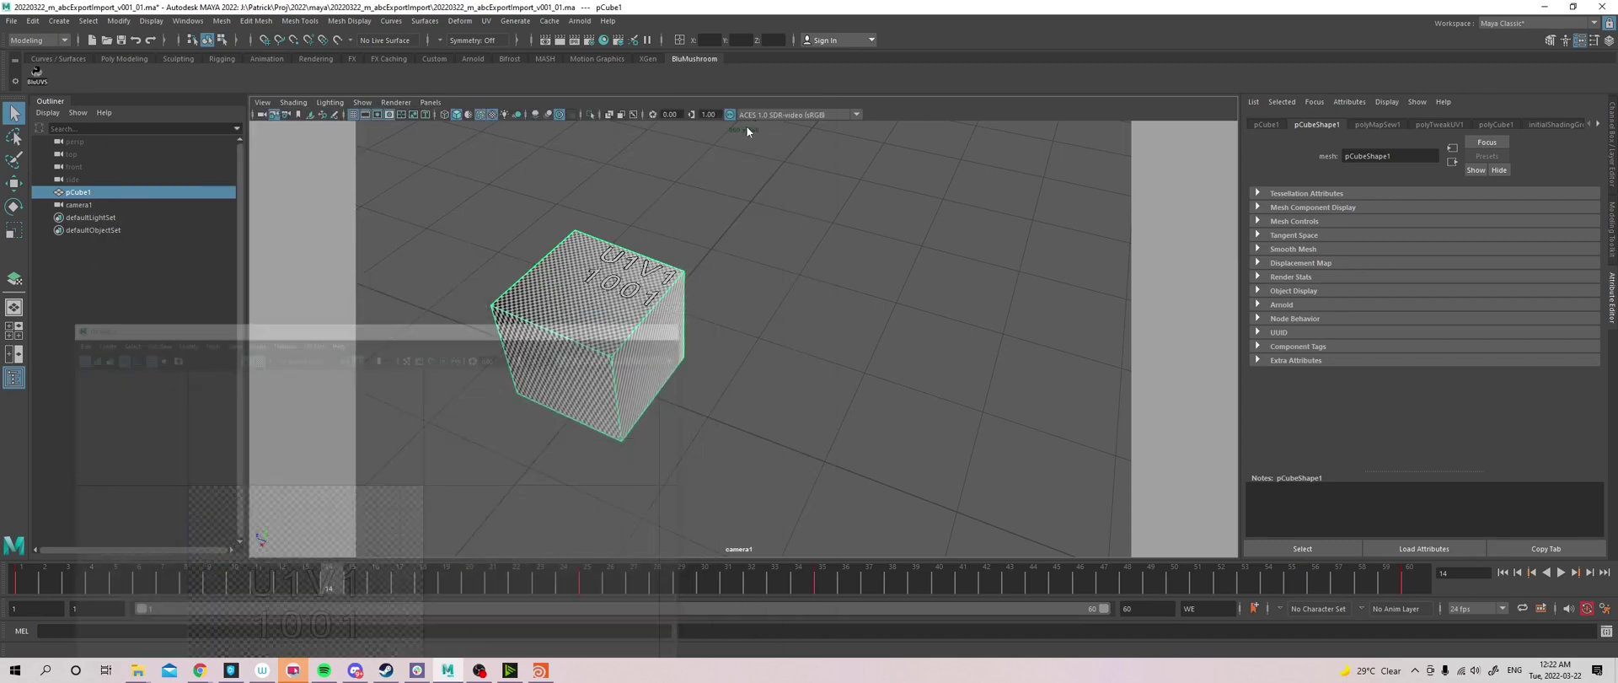
{"action": "key", "text": "space"}
Orbit and zoom the perspective view around the cube to show its top and U1V1 1001 face
{"action": "scroll", "coordinate": [703, 338], "scroll_direction": "up", "scroll_amount": 3}
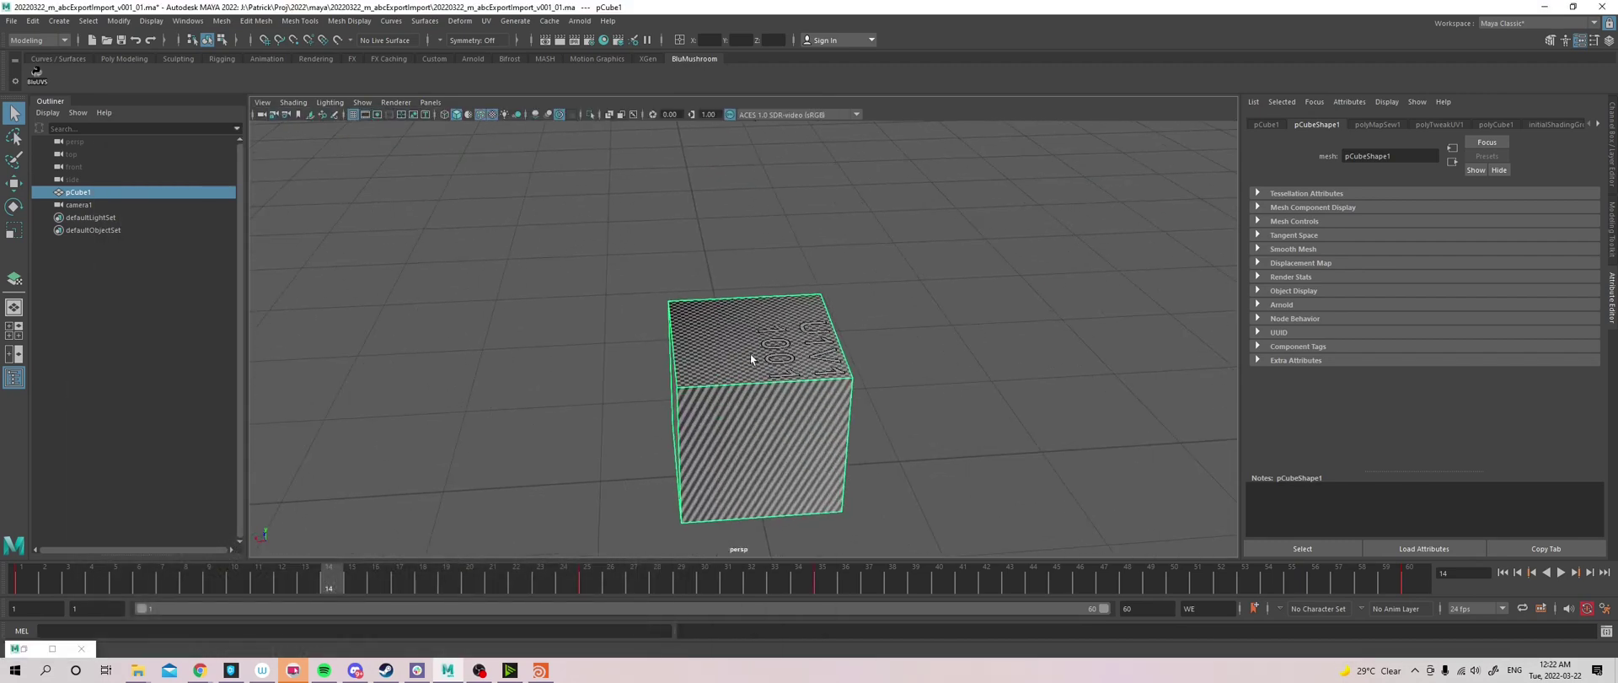
{"action": "left_click_drag", "start_coordinate": [750, 353], "coordinate": [765, 354], "text": "alt"}
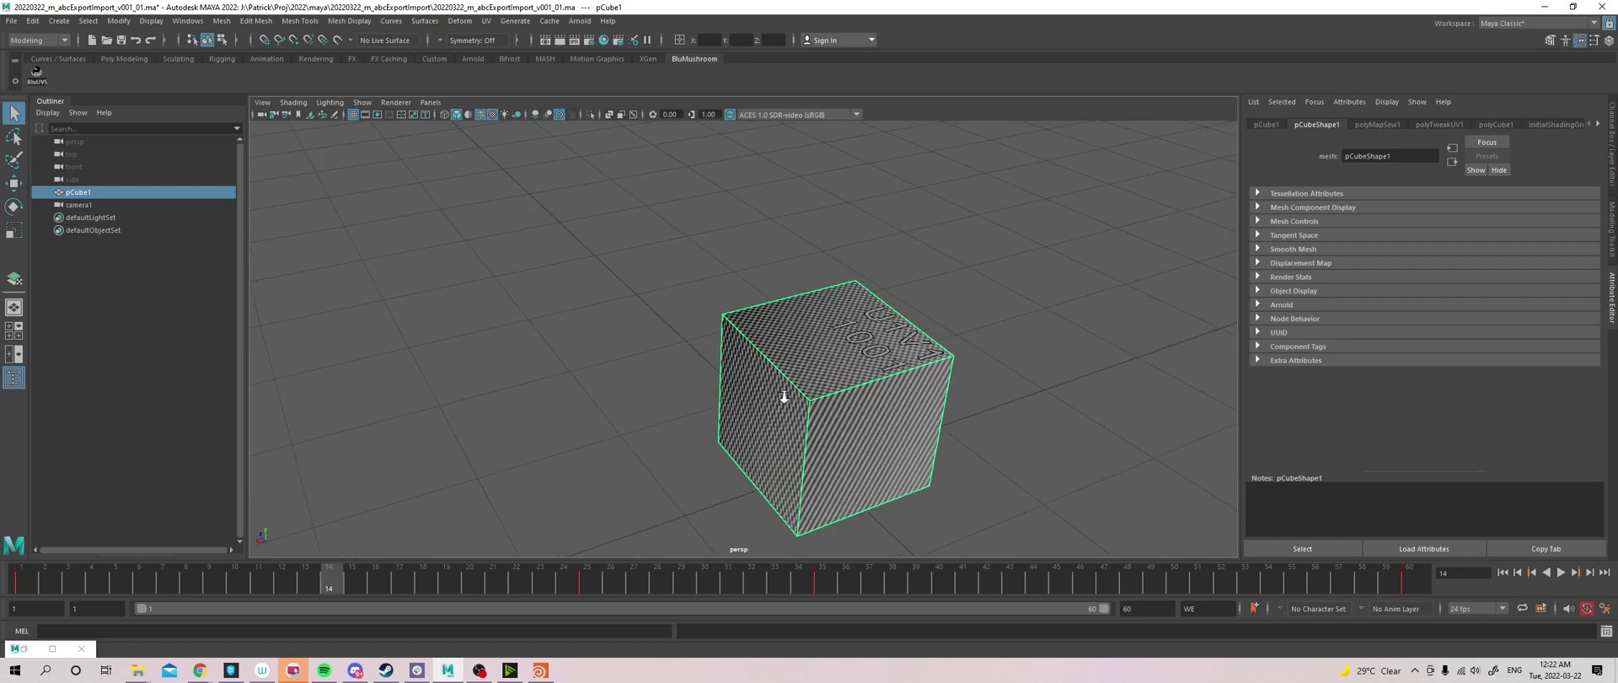
{"action": "scroll", "coordinate": [845, 393], "scroll_direction": "up", "scroll_amount": 2}
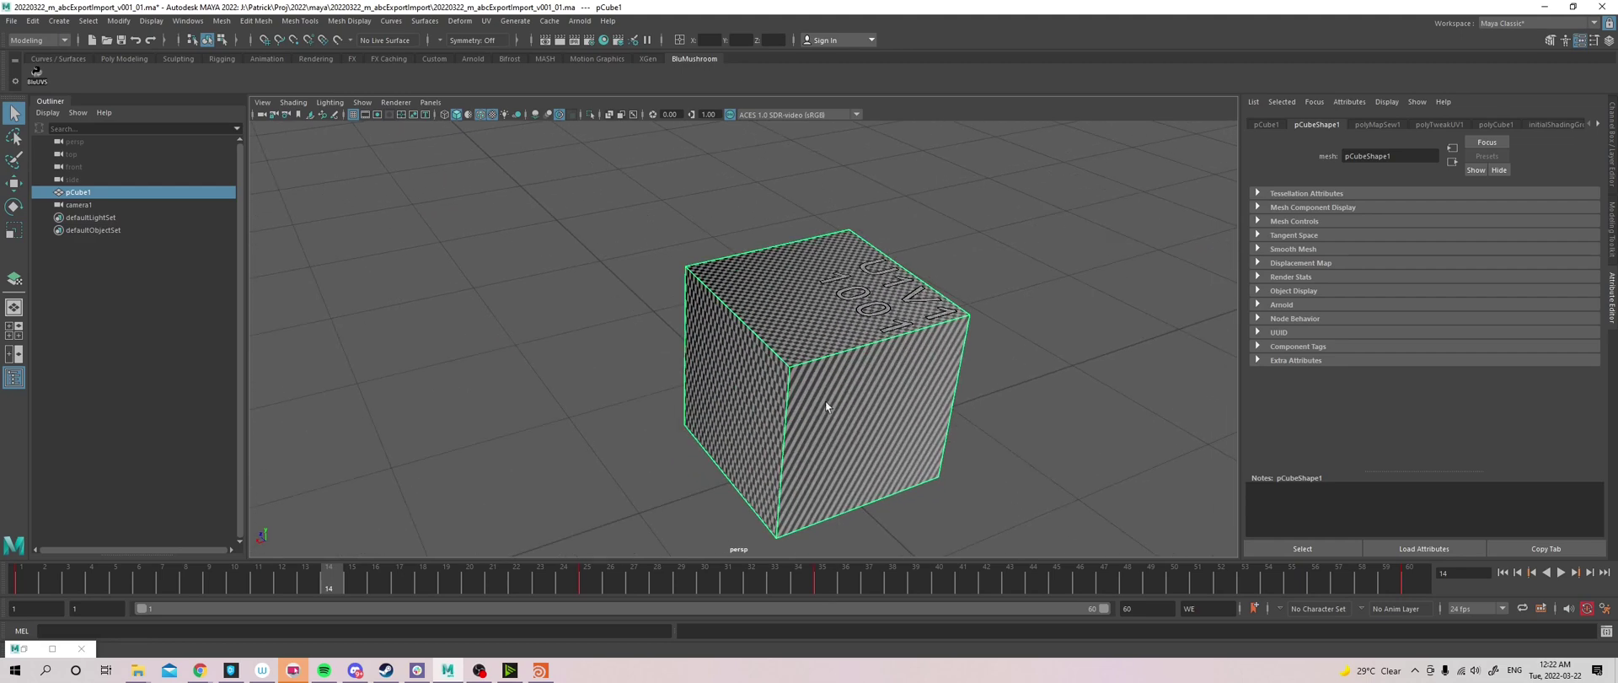
{"action": "left_click_drag", "start_coordinate": [896, 376], "coordinate": [876, 380], "text": "alt"}
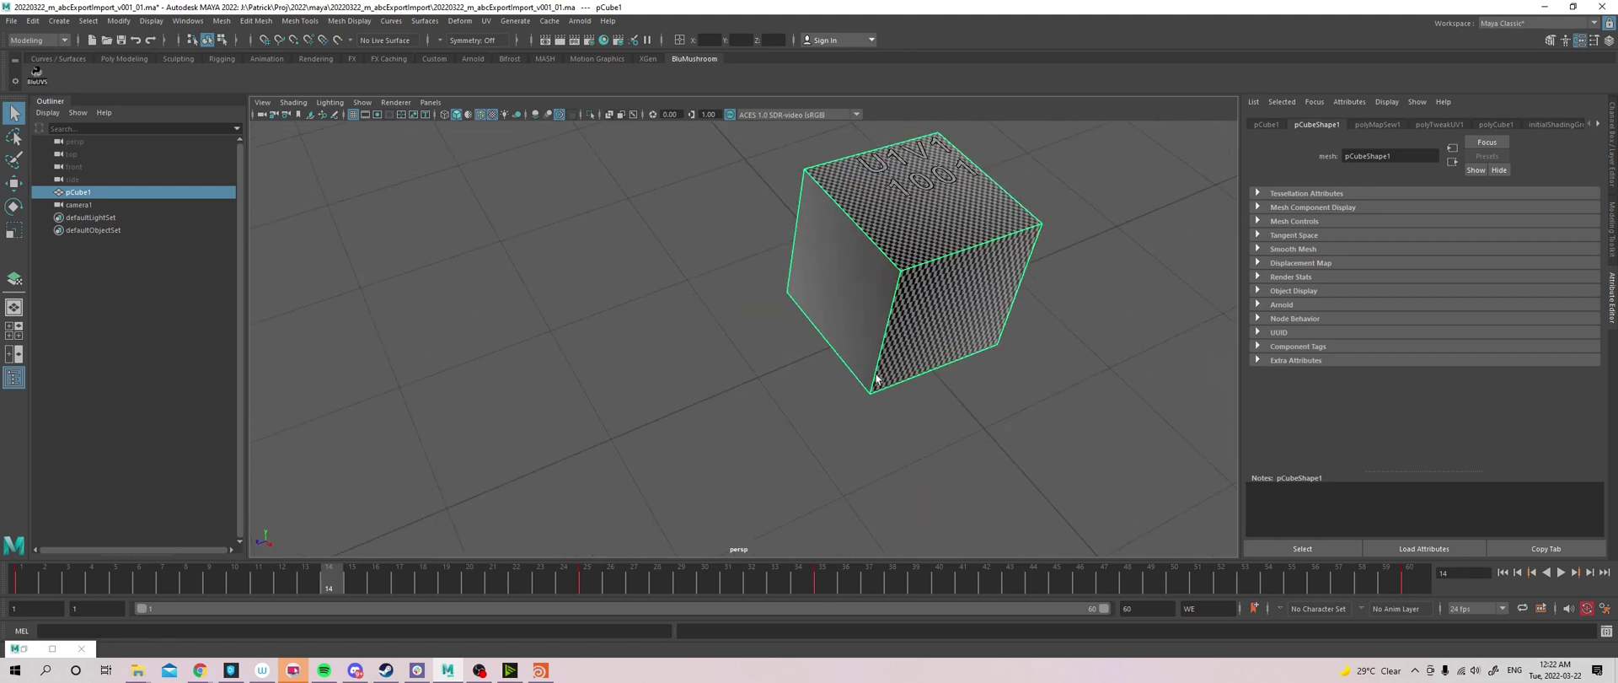
{"action": "mouse_move", "coordinate": [852, 295]}
{"action": "left_mouse_down", "text": "alt"}
{"action": "mouse_move", "coordinate": [914, 409]}
{"action": "mouse_move", "coordinate": [842, 211]}
{"action": "mouse_move", "coordinate": [753, 380]}
{"action": "mouse_move", "coordinate": [873, 195]}
{"action": "left_mouse_up", "text": "alt"}
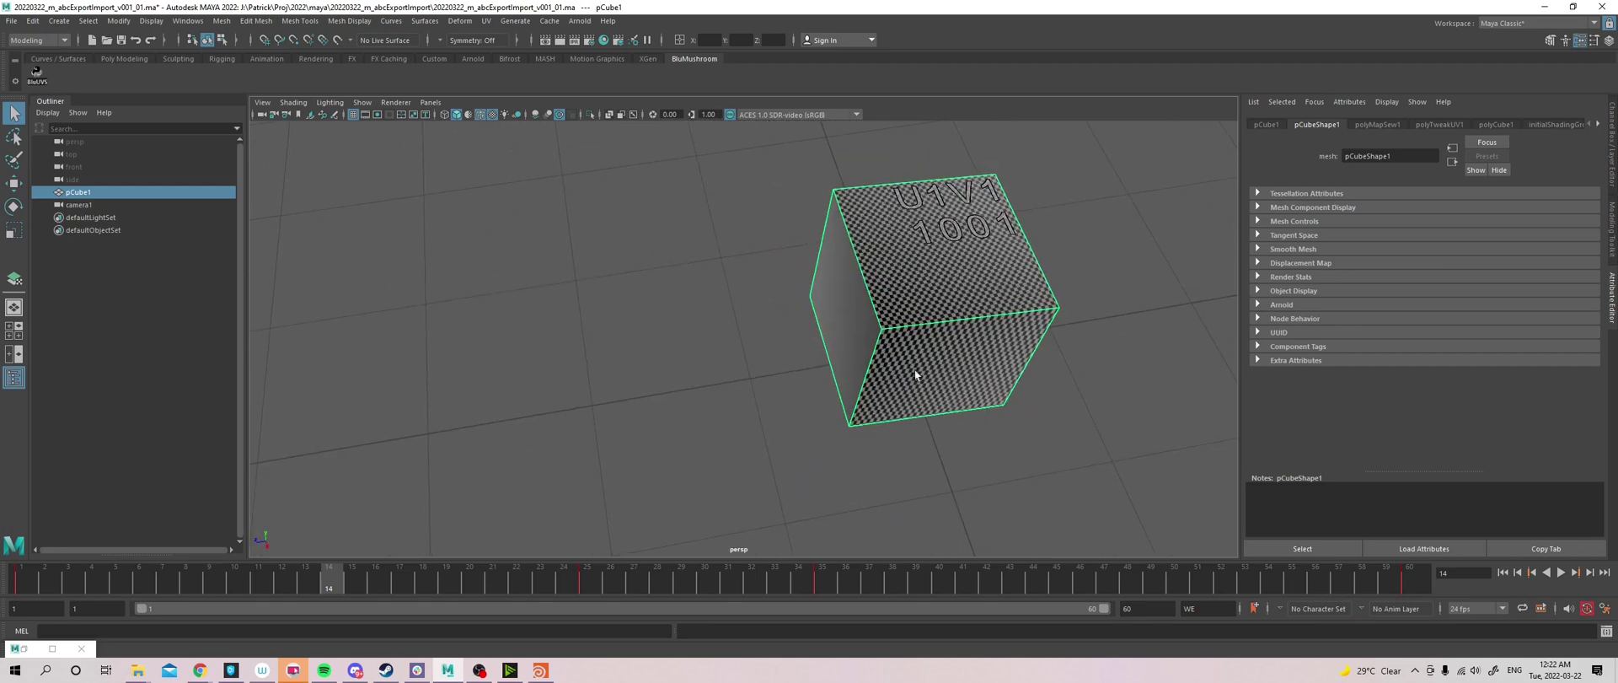
{"action": "left_click_drag", "start_coordinate": [915, 374], "coordinate": [873, 395], "text": "alt"}
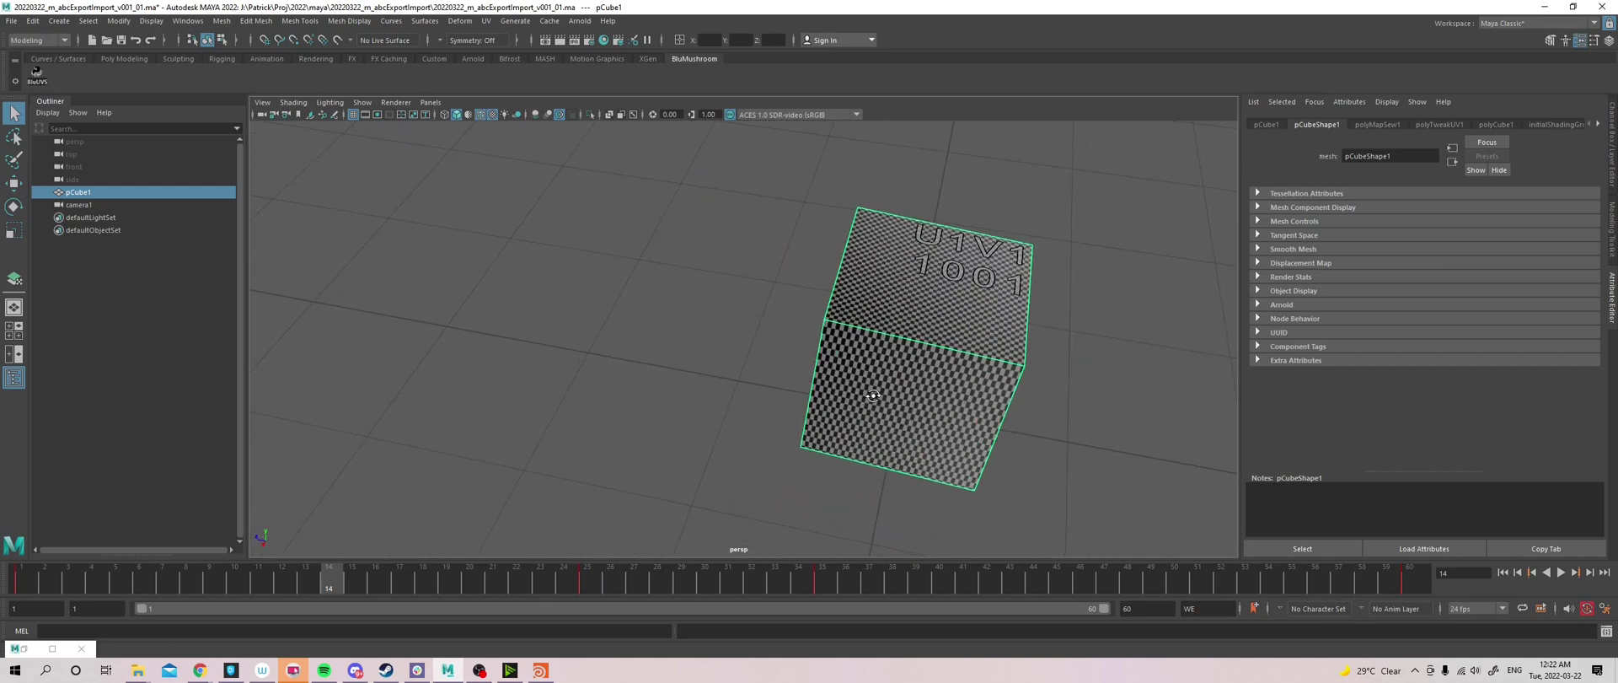
{"action": "mouse_move", "coordinate": [477, 307]}
{"action": "left_mouse_down", "text": "alt"}
{"action": "mouse_move", "coordinate": [762, 337]}
{"action": "mouse_move", "coordinate": [570, 398]}
{"action": "mouse_move", "coordinate": [672, 400]}
{"action": "mouse_move", "coordinate": [659, 417]}
{"action": "left_mouse_up", "text": "alt"}
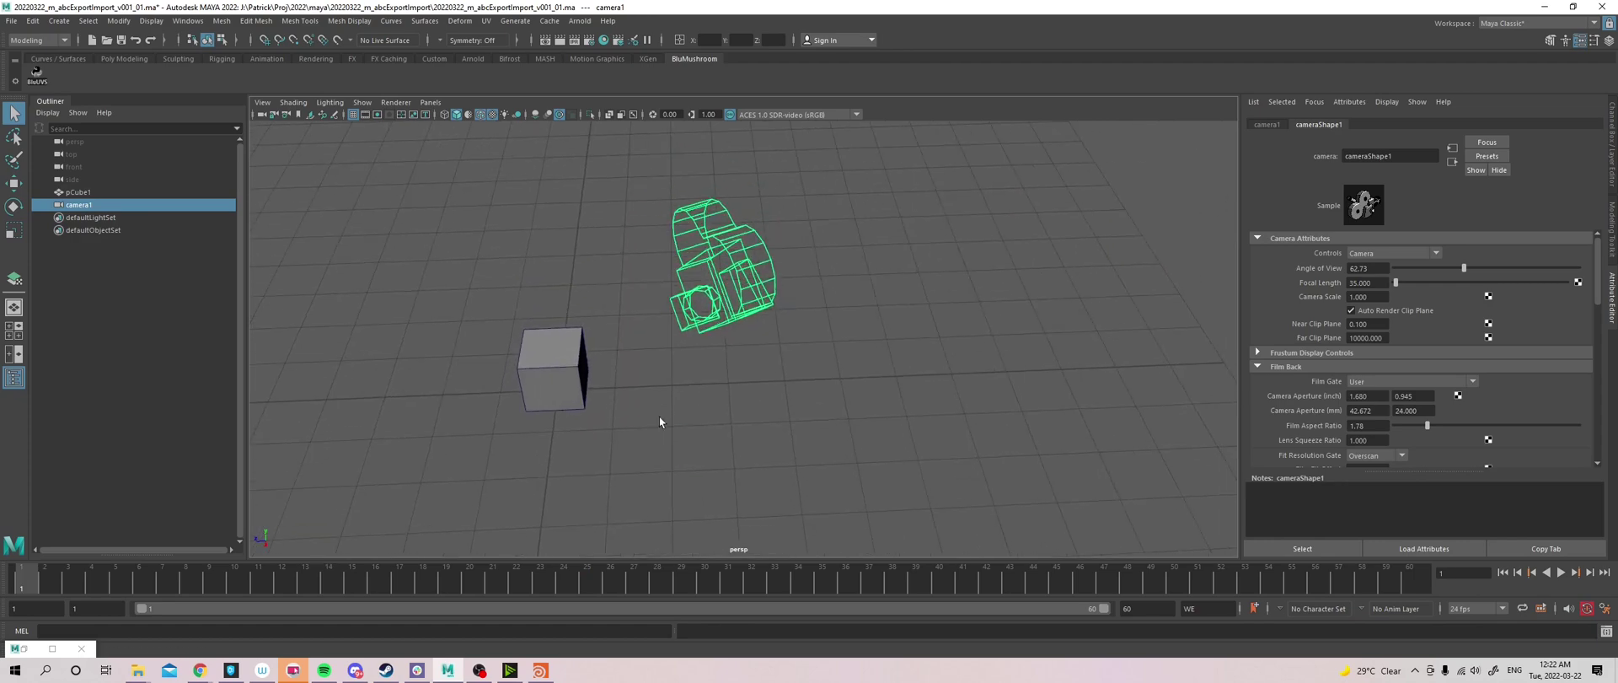
Split the viewport into Two Panes Side by Side, with camera1 in the widened right pane
{"action": "left_click", "coordinate": [429, 102]}
{"action": "left_click", "coordinate": [604, 216]}
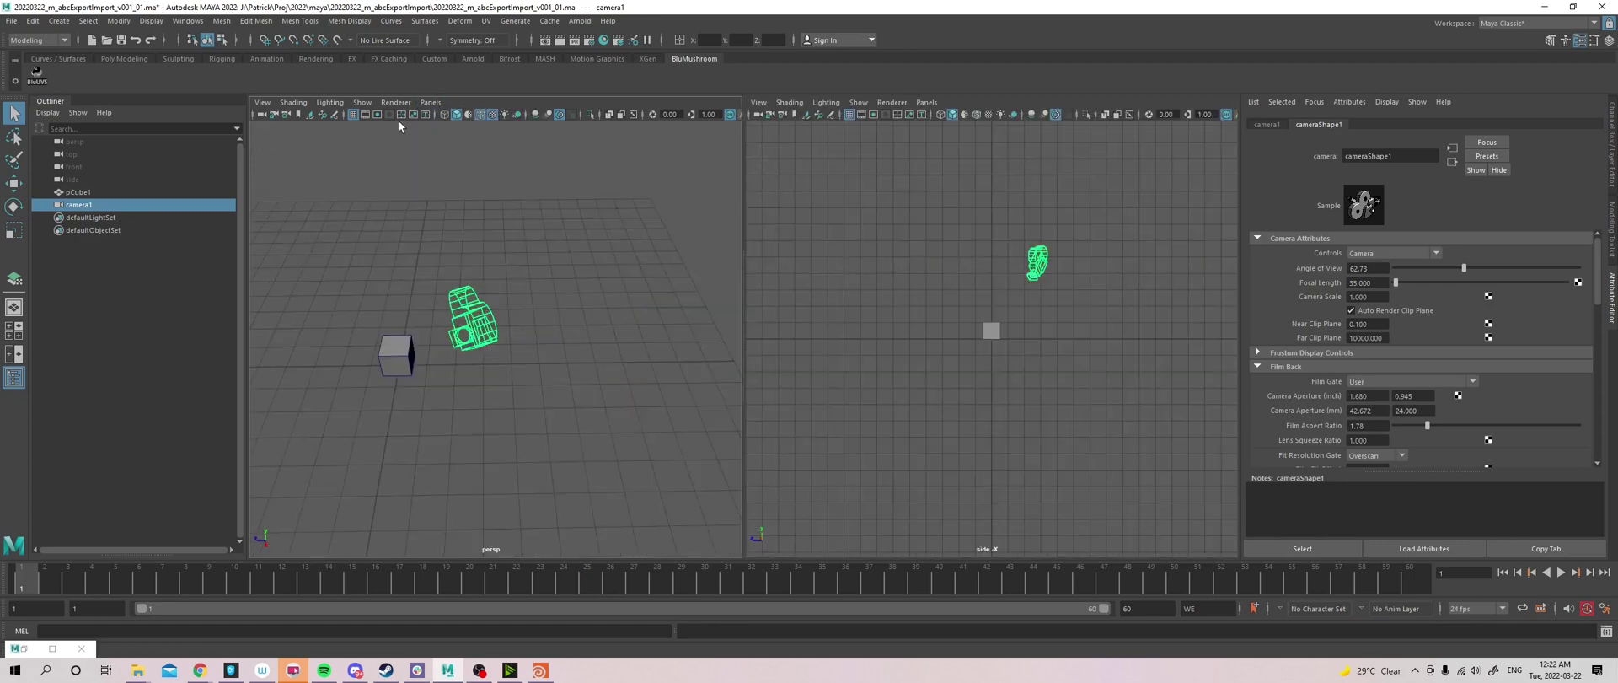
{"action": "left_click", "coordinate": [926, 102]}
{"action": "left_click", "coordinate": [1087, 118]}
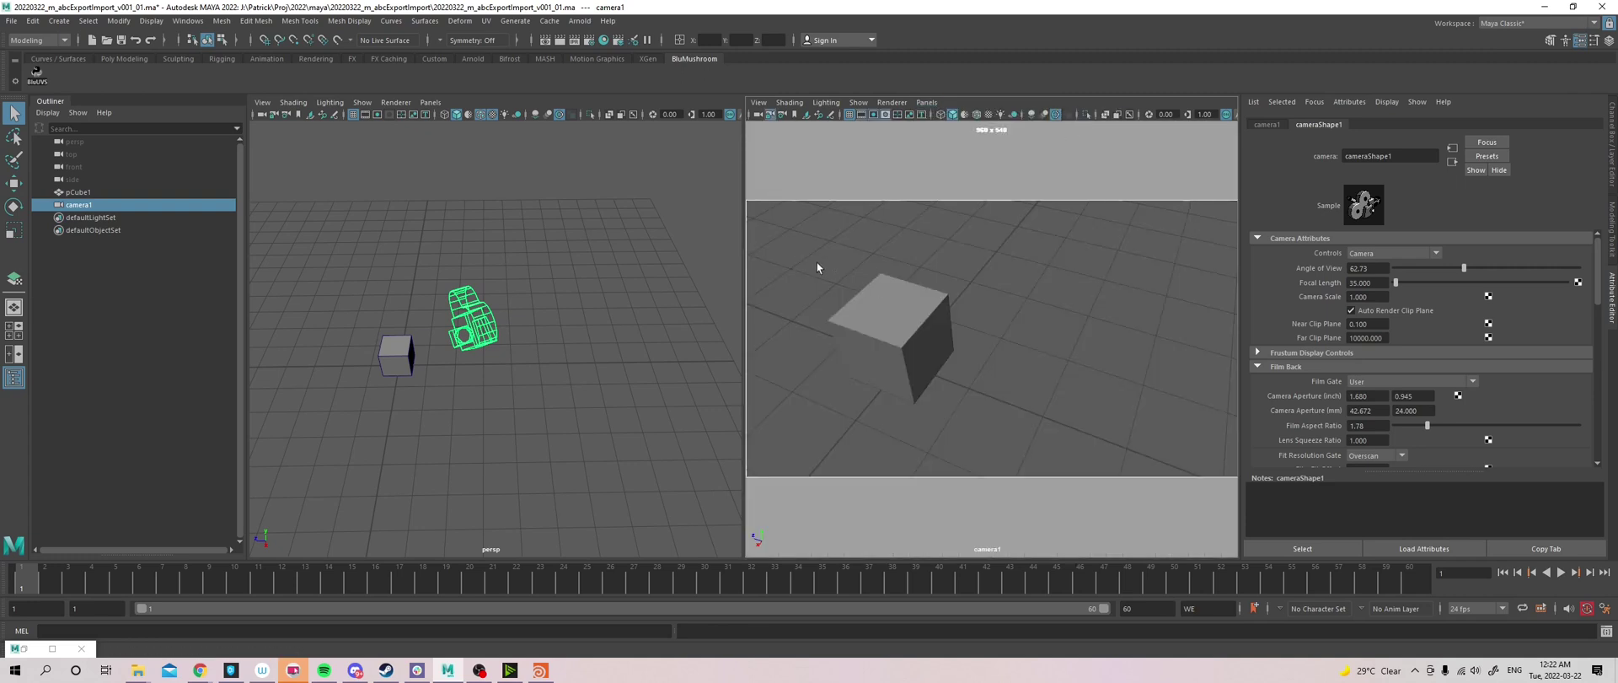
{"action": "left_click_drag", "start_coordinate": [746, 265], "coordinate": [547, 264]}
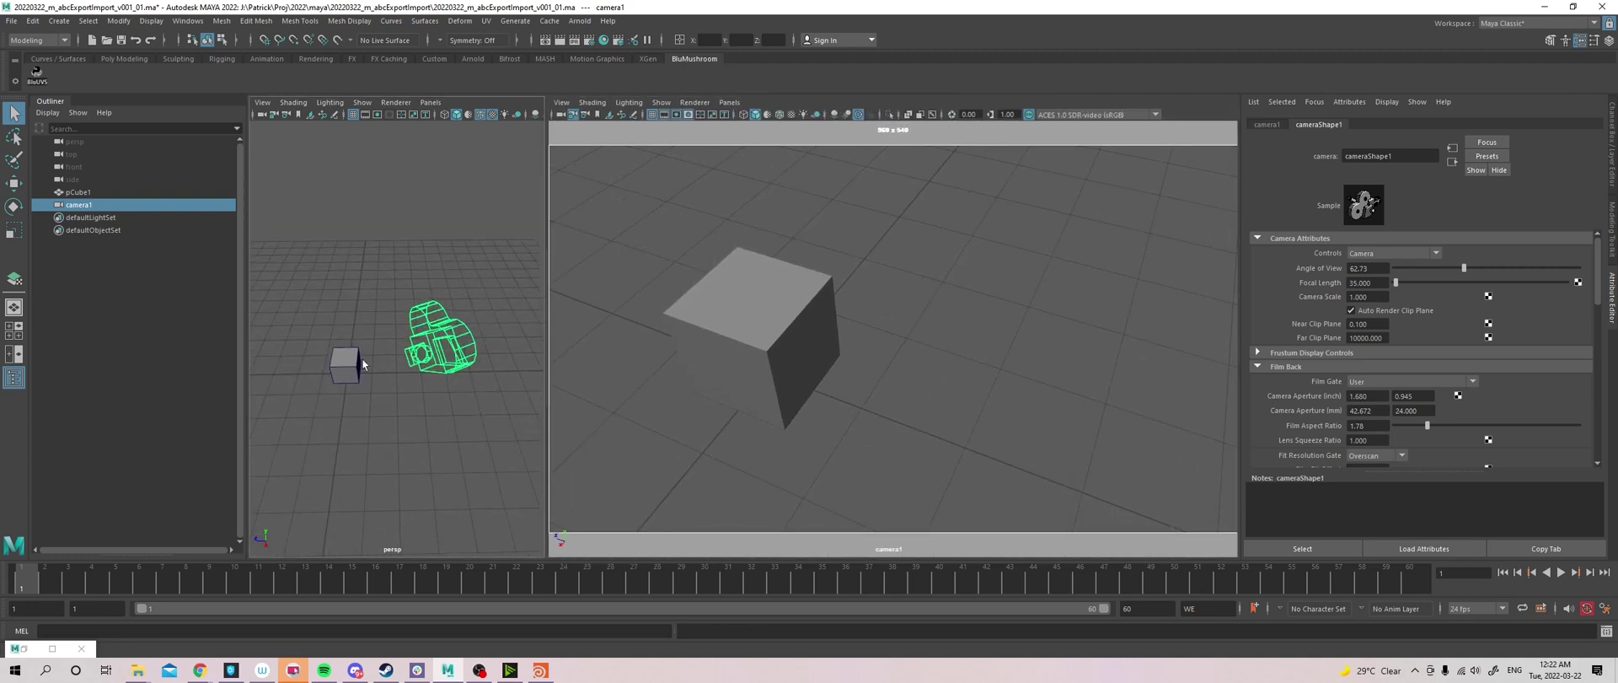
{"action": "left_click_drag", "start_coordinate": [361, 357], "coordinate": [102, 560], "text": "alt"}
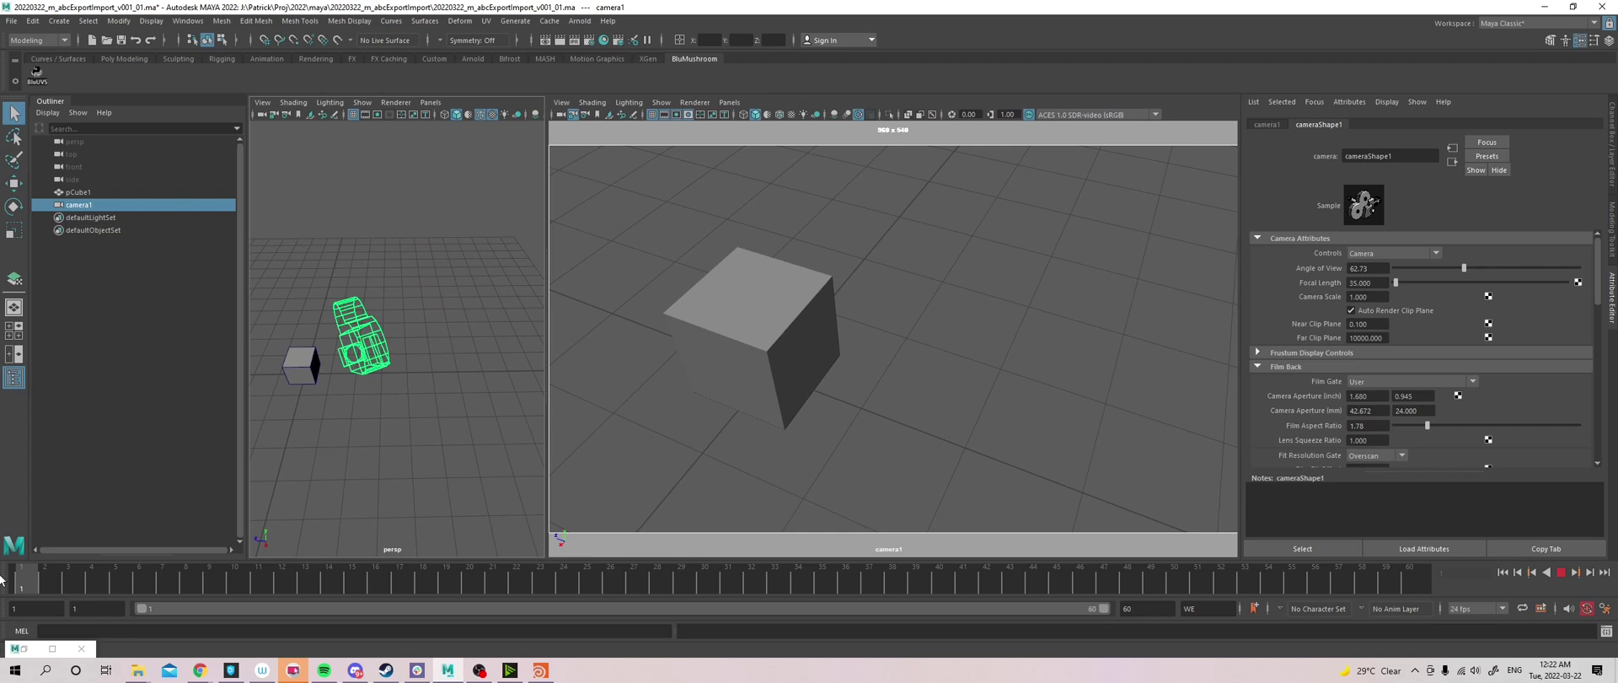
At frame 60, pull camera1 back along its Z axis and play back to check
{"action": "key", "text": "ctrl+a"}
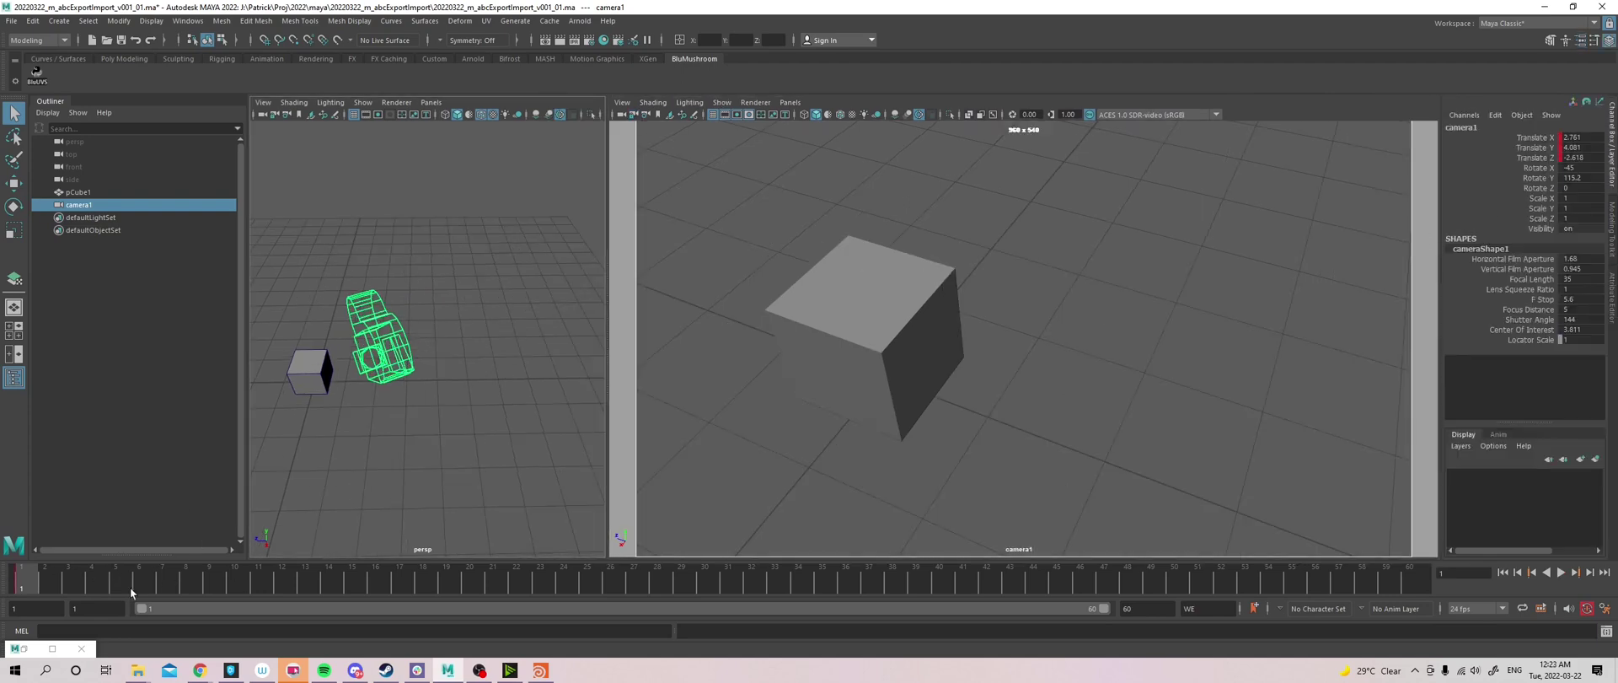
{"action": "left_click_drag", "start_coordinate": [131, 592], "coordinate": [1415, 585]}
{"action": "key", "text": "w"}
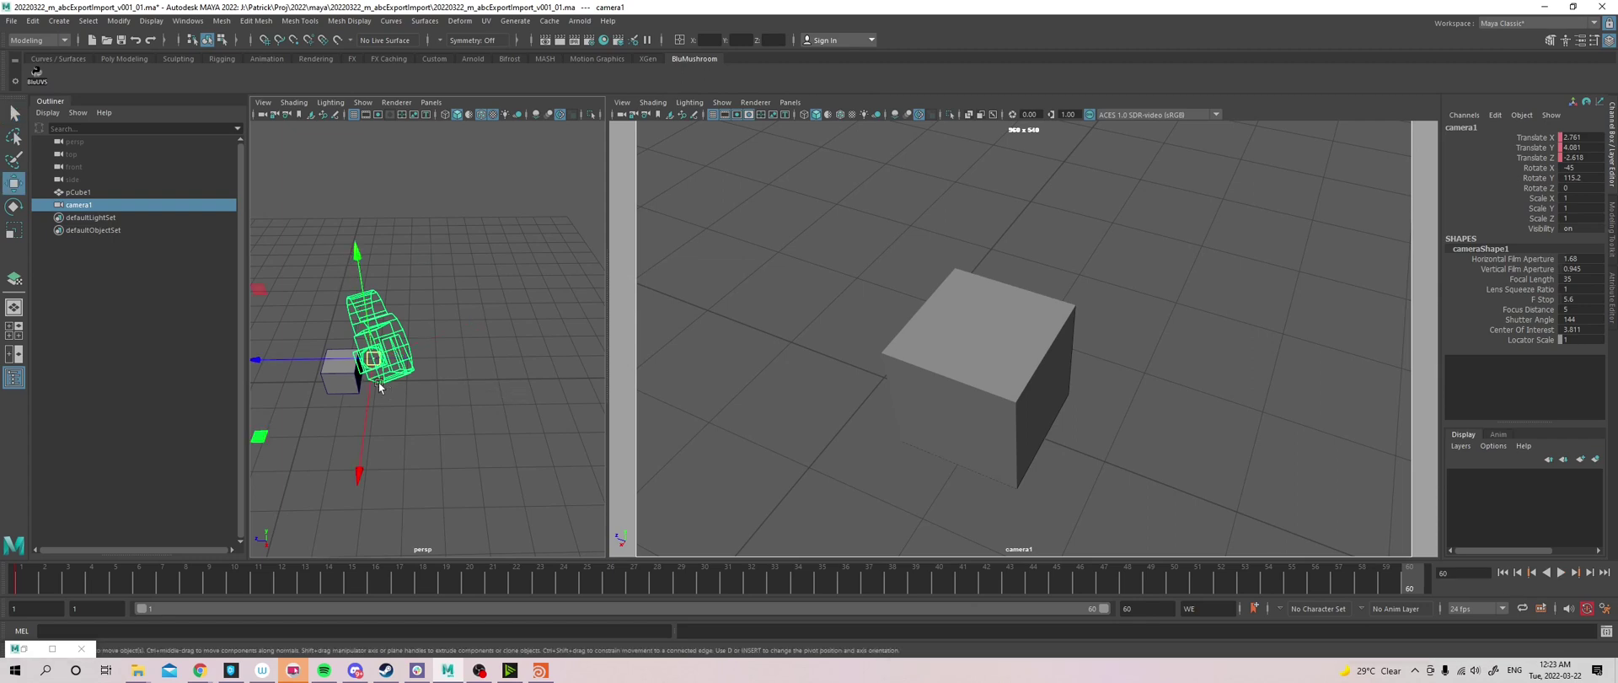
{"action": "left_click_drag", "start_coordinate": [286, 352], "coordinate": [573, 447]}
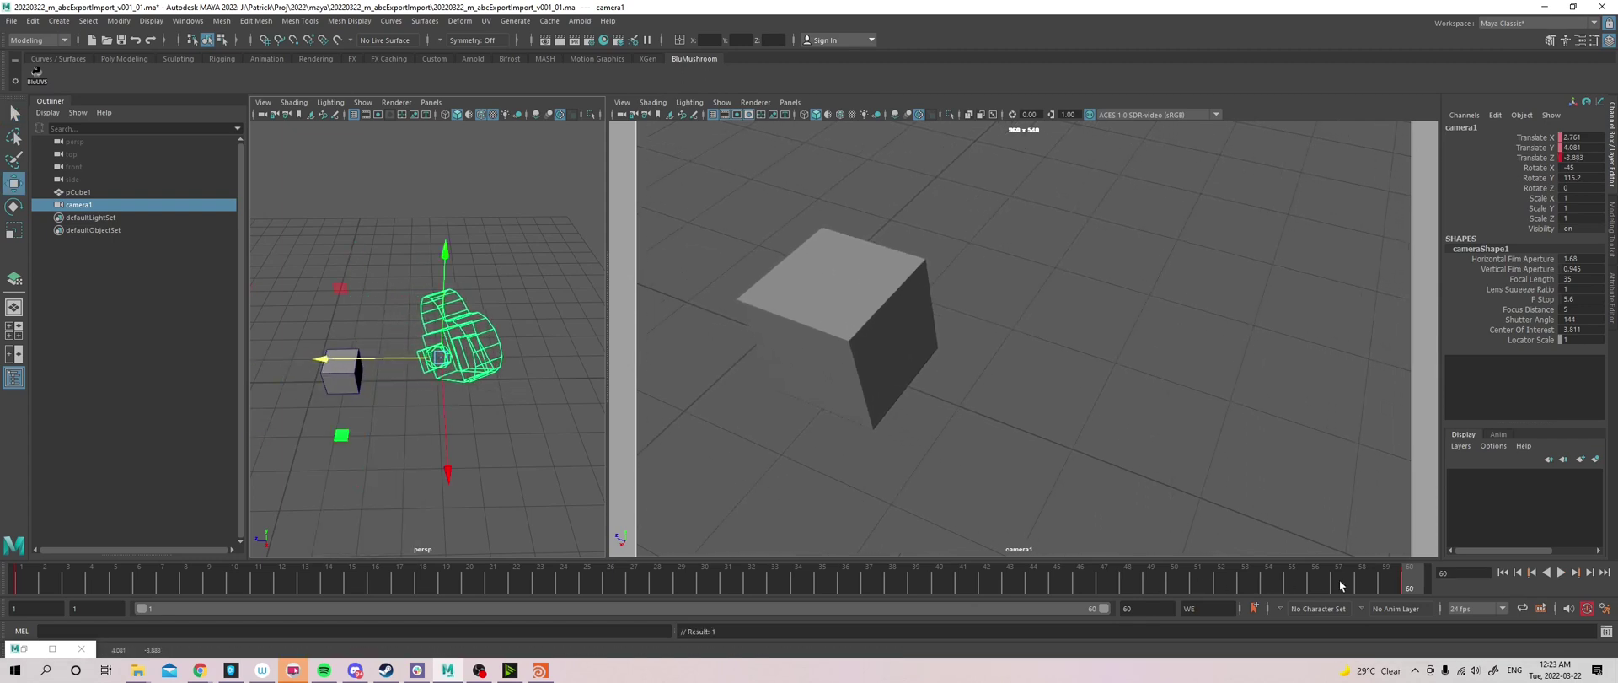
{"action": "key", "text": "alt+v"}
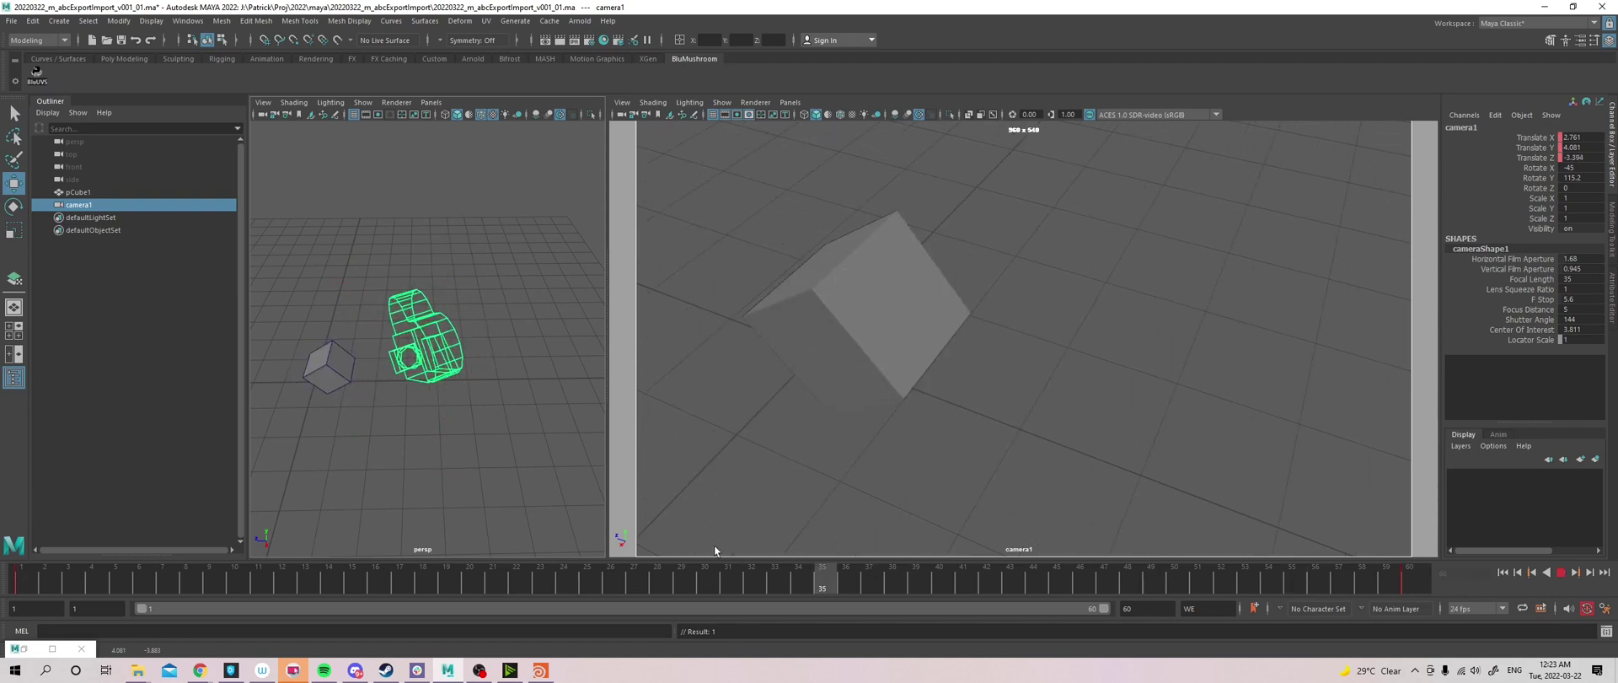
{"action": "key", "text": "alt+v"}
On the last frame, rotate camera1 to tilt it toward the cube, then play back
{"action": "key", "text": "e"}
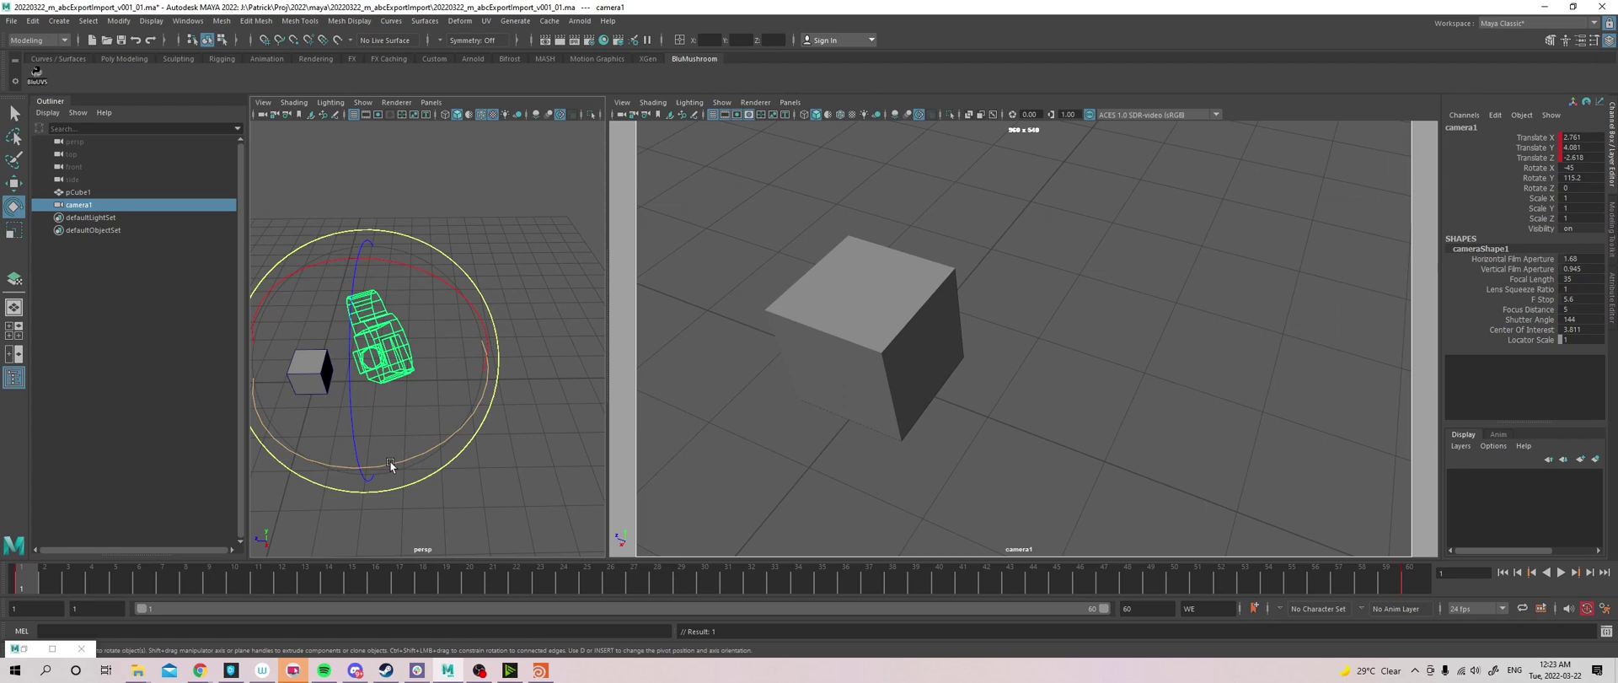
{"action": "left_click_drag", "start_coordinate": [379, 459], "coordinate": [419, 478]}
{"action": "key", "text": "ctrl+z"}
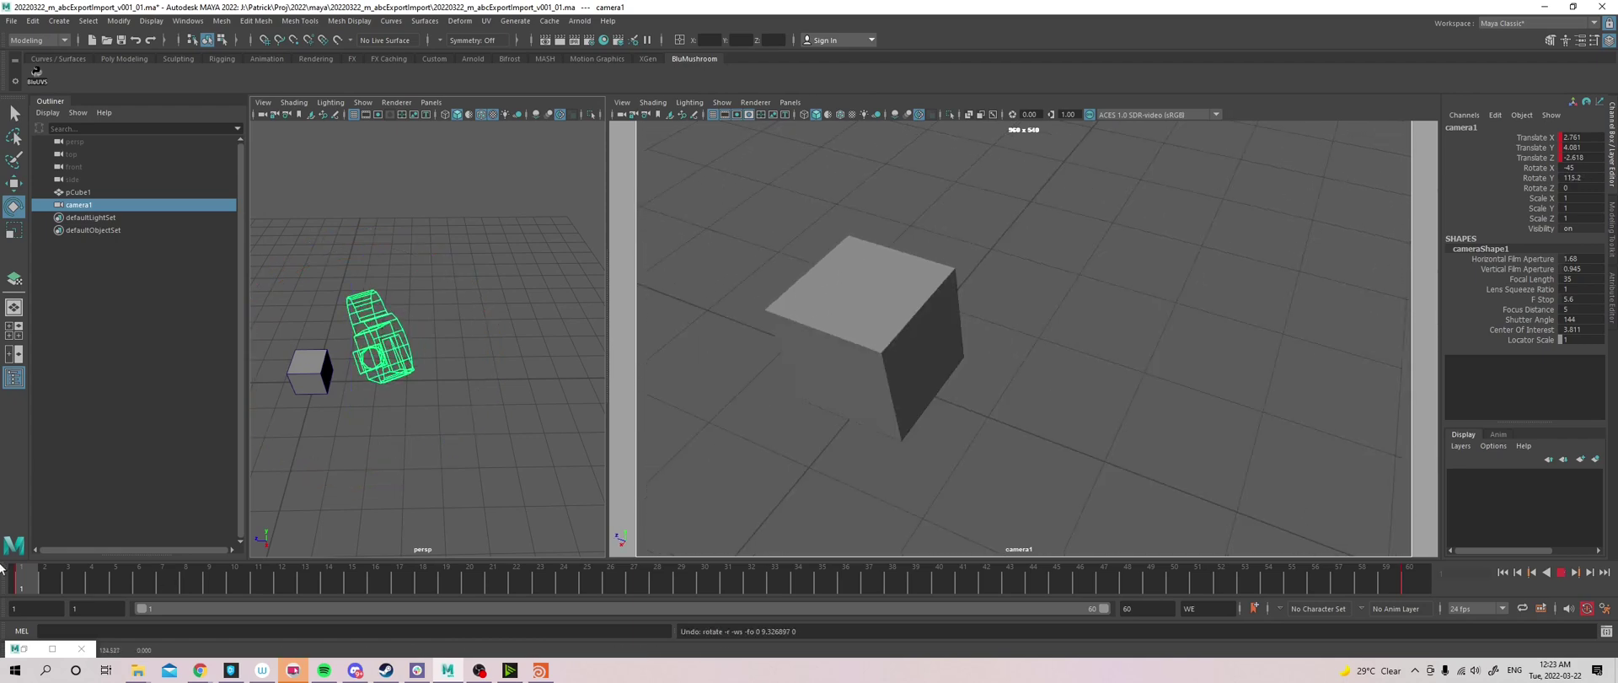
{"action": "key", "text": "period"}
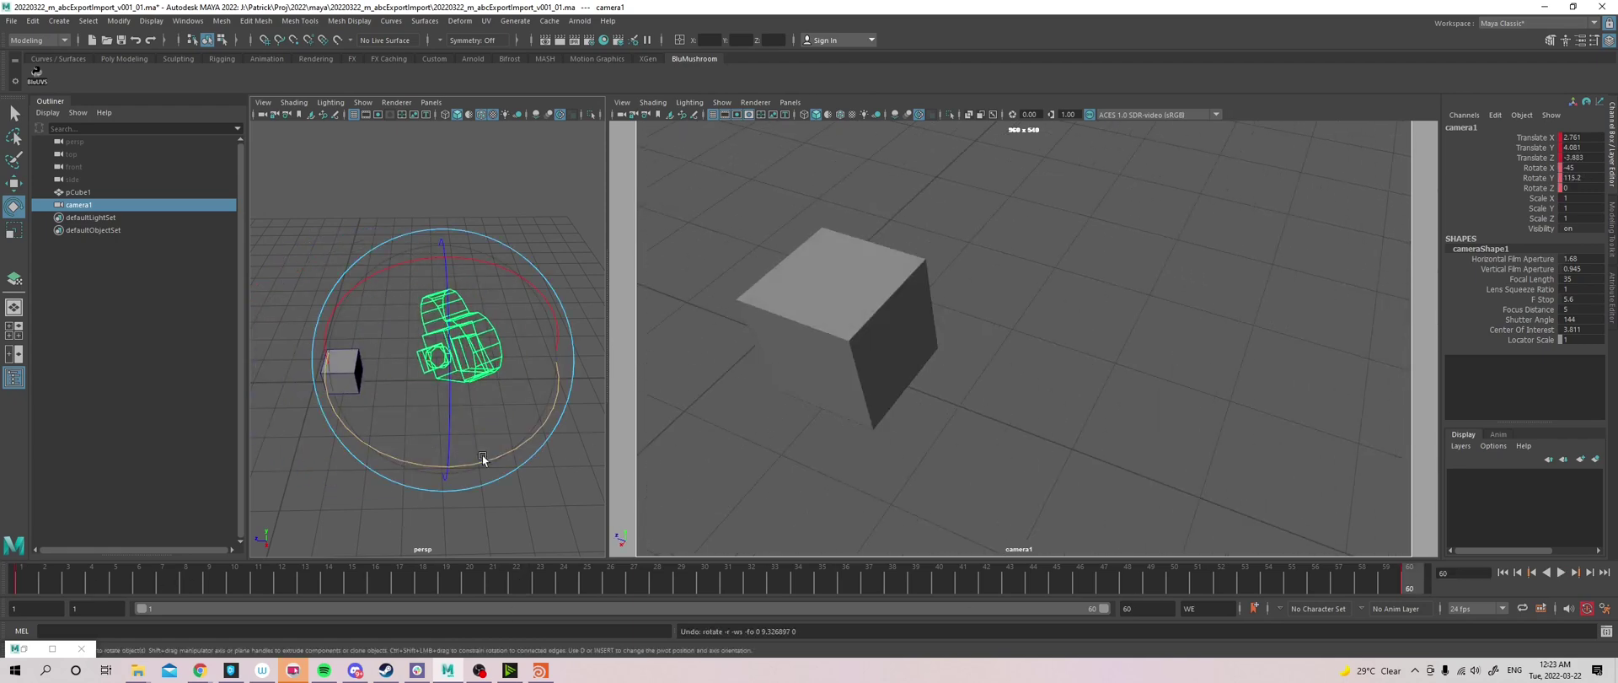
{"action": "left_click_drag", "start_coordinate": [482, 454], "coordinate": [508, 446]}
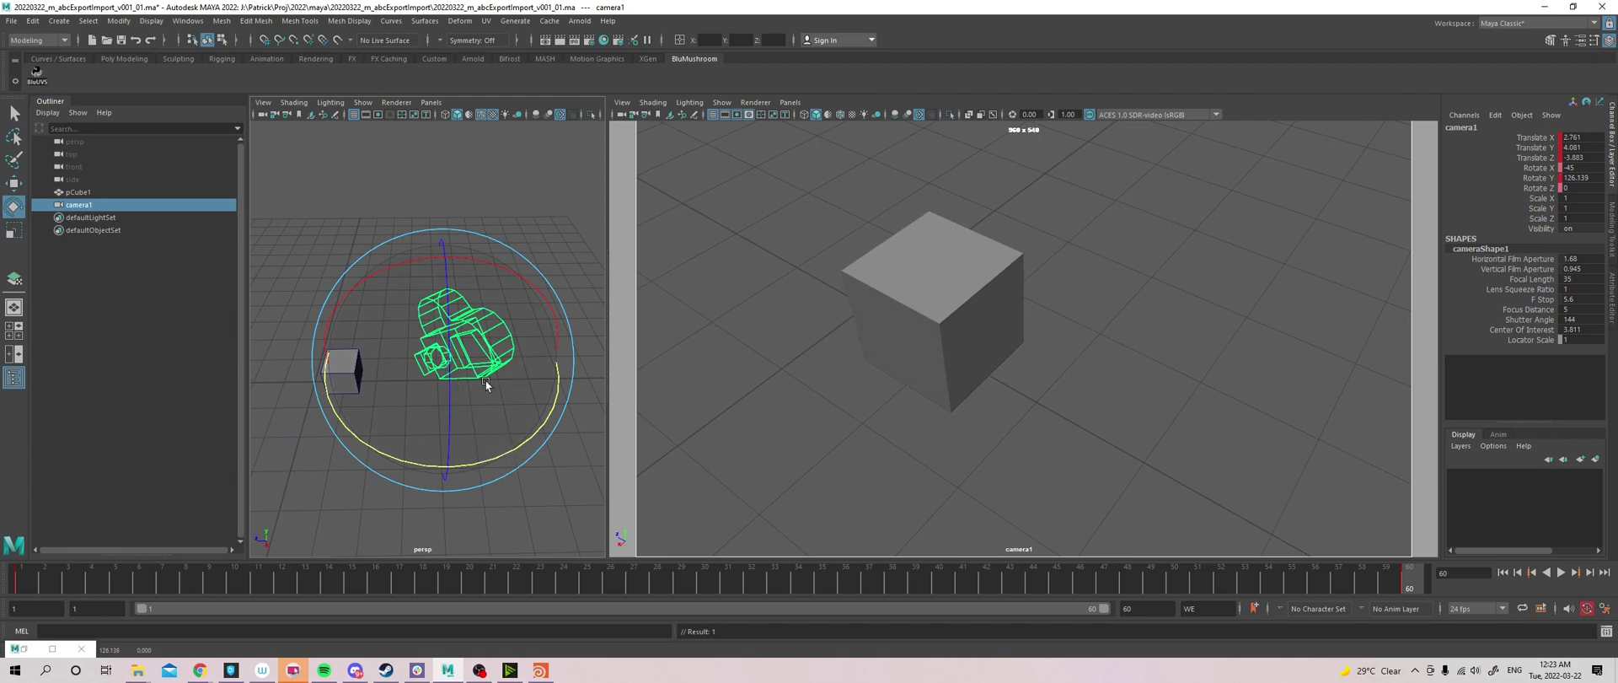
{"action": "left_click_drag", "start_coordinate": [401, 312], "coordinate": [425, 374]}
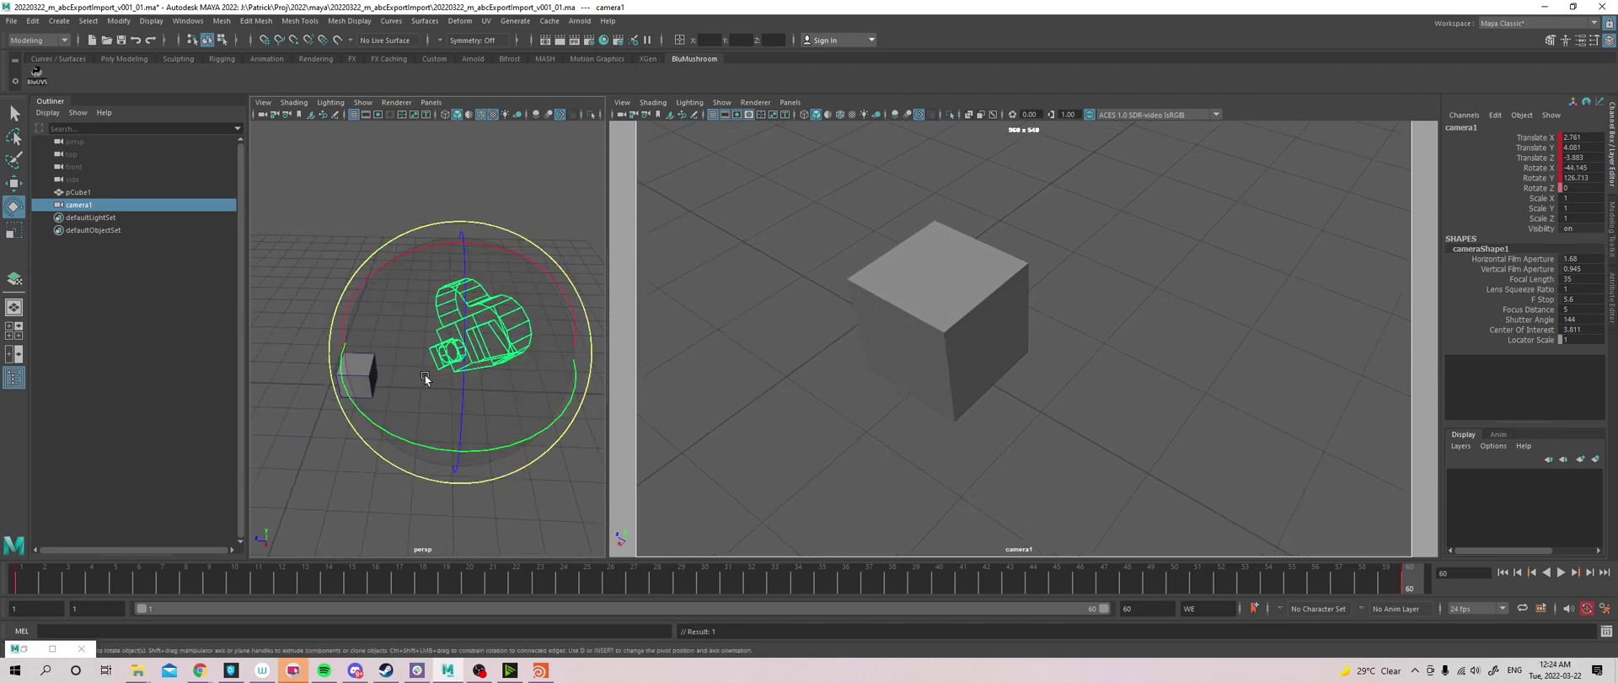
{"action": "key", "text": "w"}
{"action": "left_click", "coordinate": [401, 585]}
{"action": "key", "text": "alt+v"}
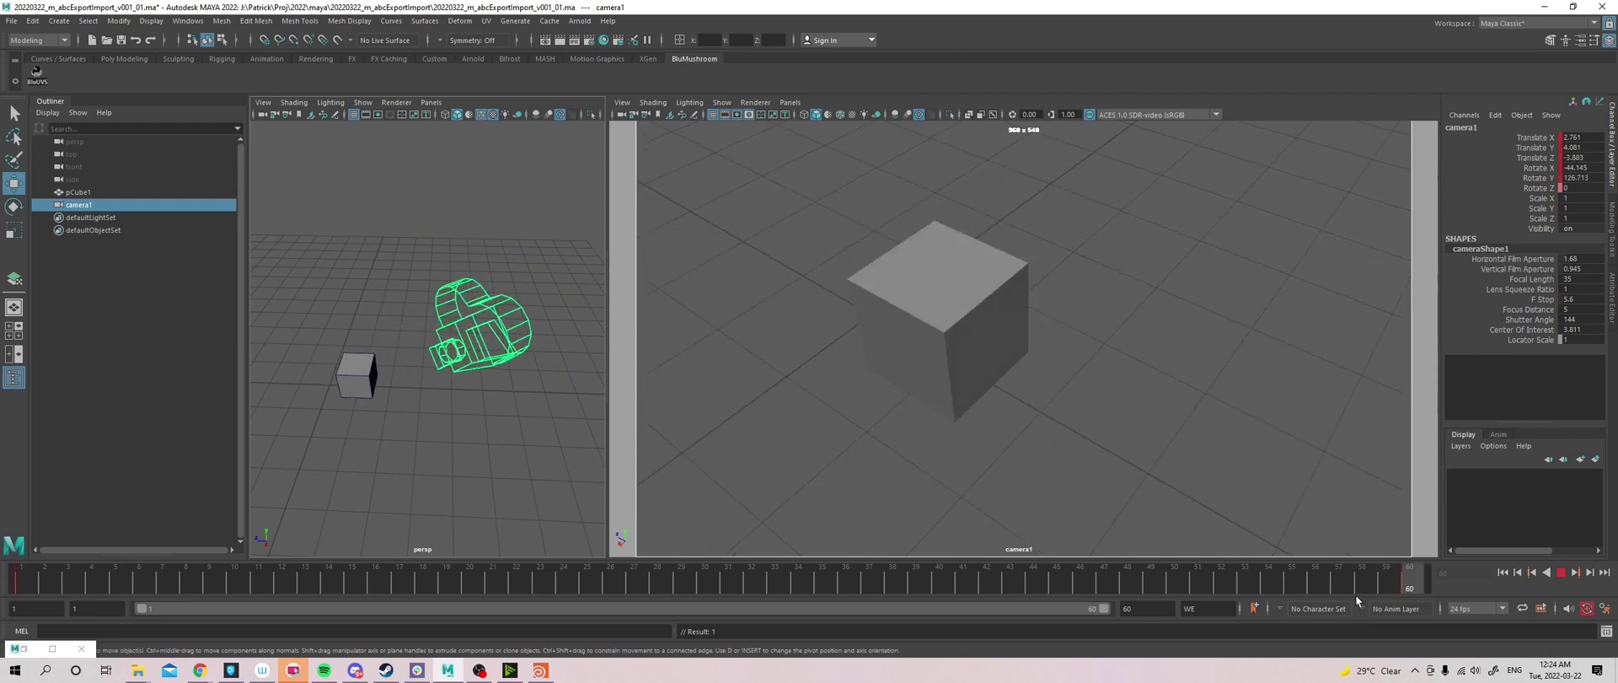
{"action": "key", "text": "alt+v"}
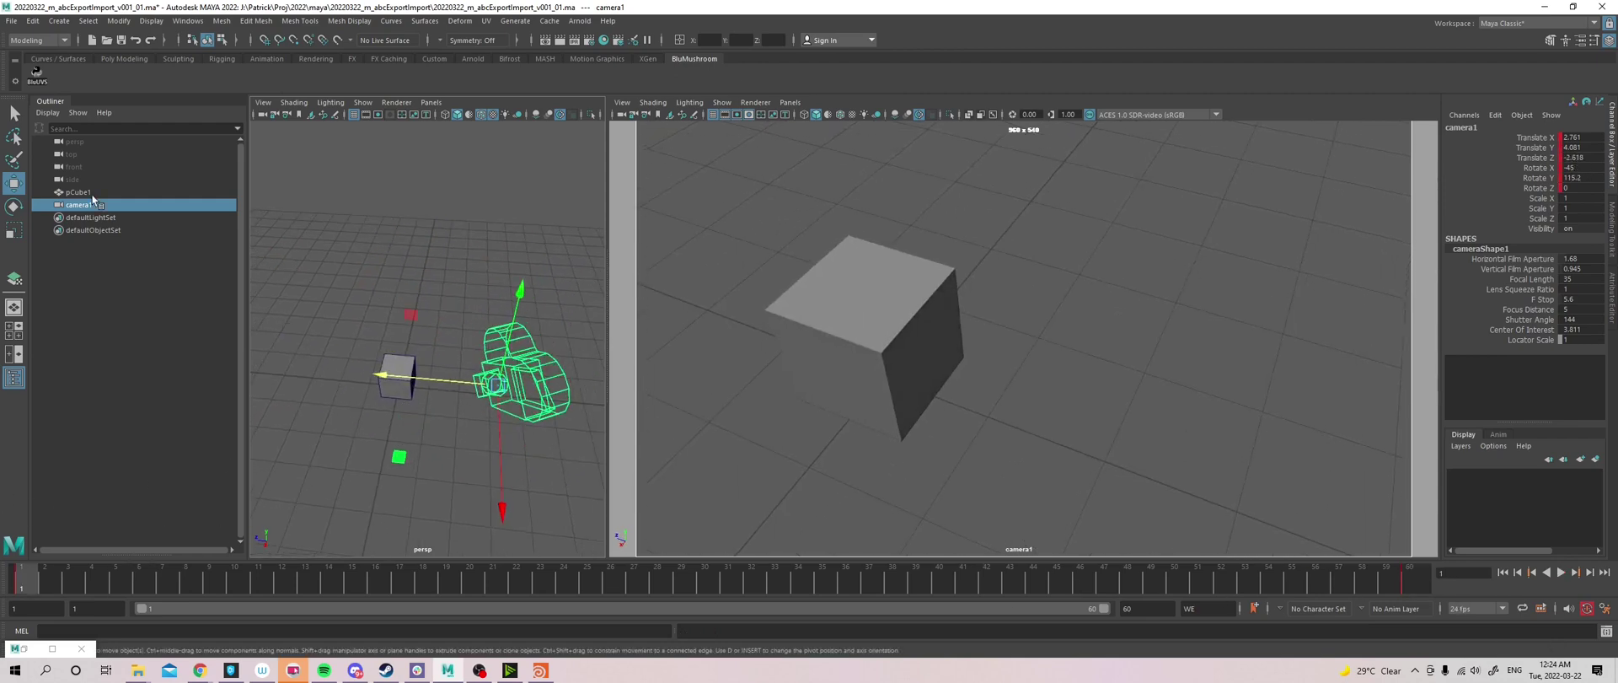
Select pCube1 and camera1 together in the Outliner
{"action": "left_click", "coordinate": [400, 378], "text": "shift"}
{"action": "left_click", "coordinate": [541, 22]}
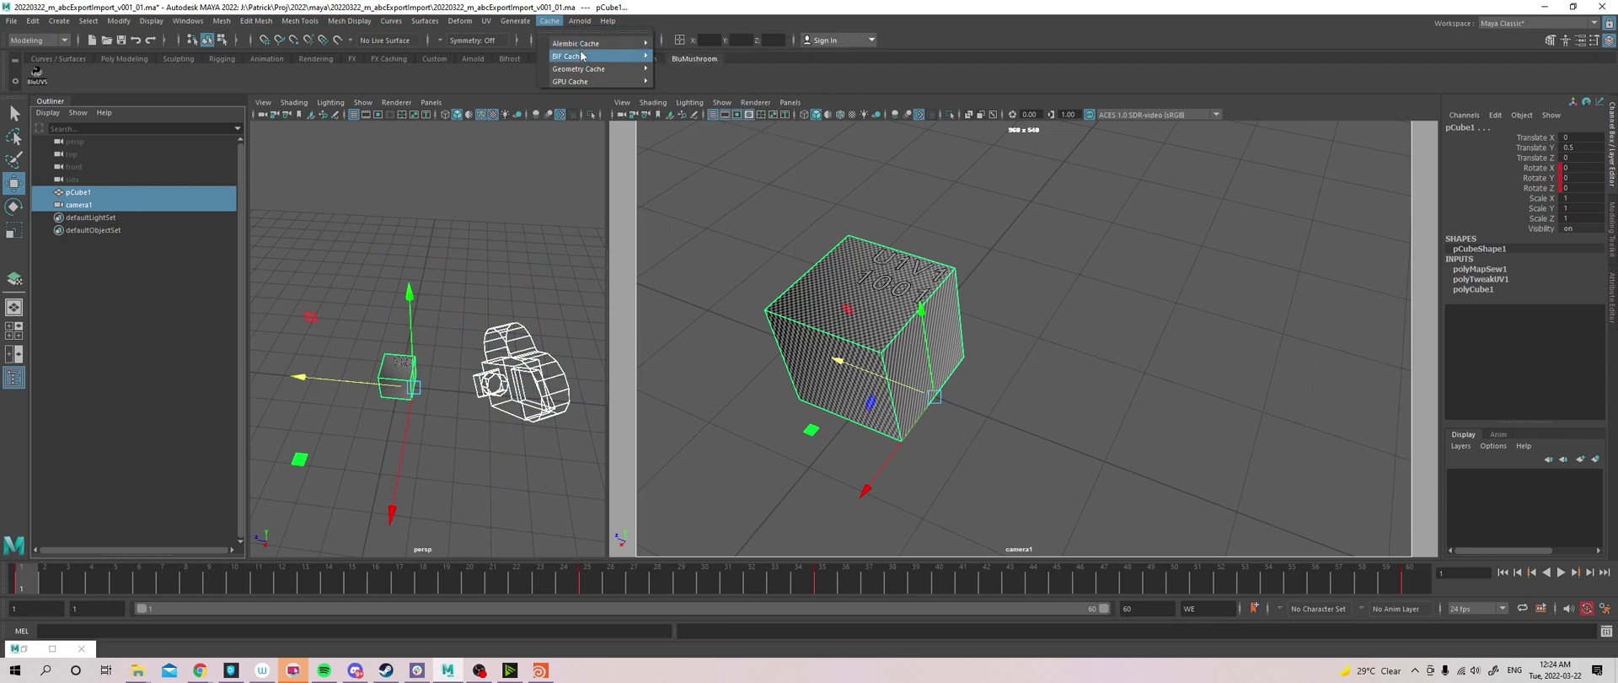
{"action": "left_click", "coordinate": [455, 107]}
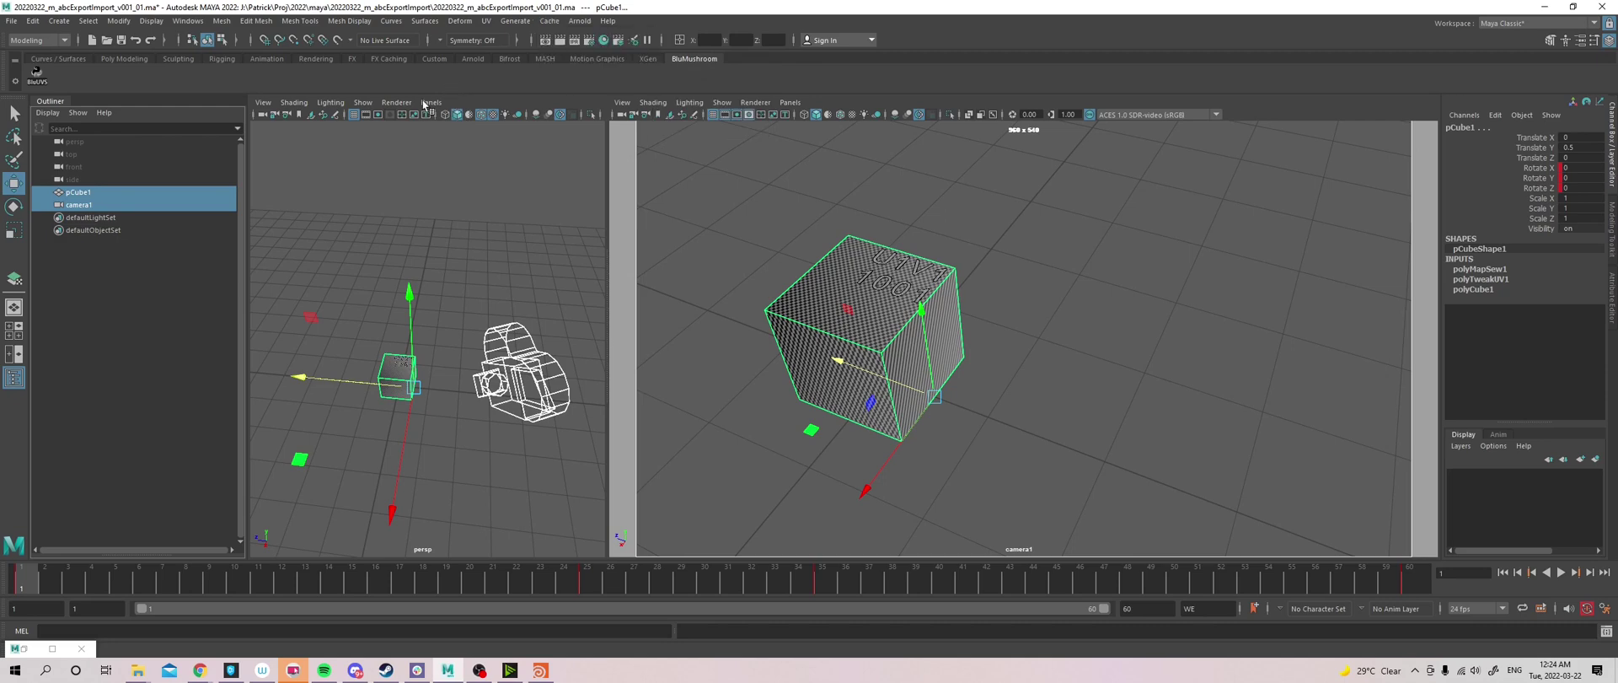
{"action": "left_click", "coordinate": [87, 147]}
{"action": "left_click", "coordinate": [85, 180], "text": "shift"}
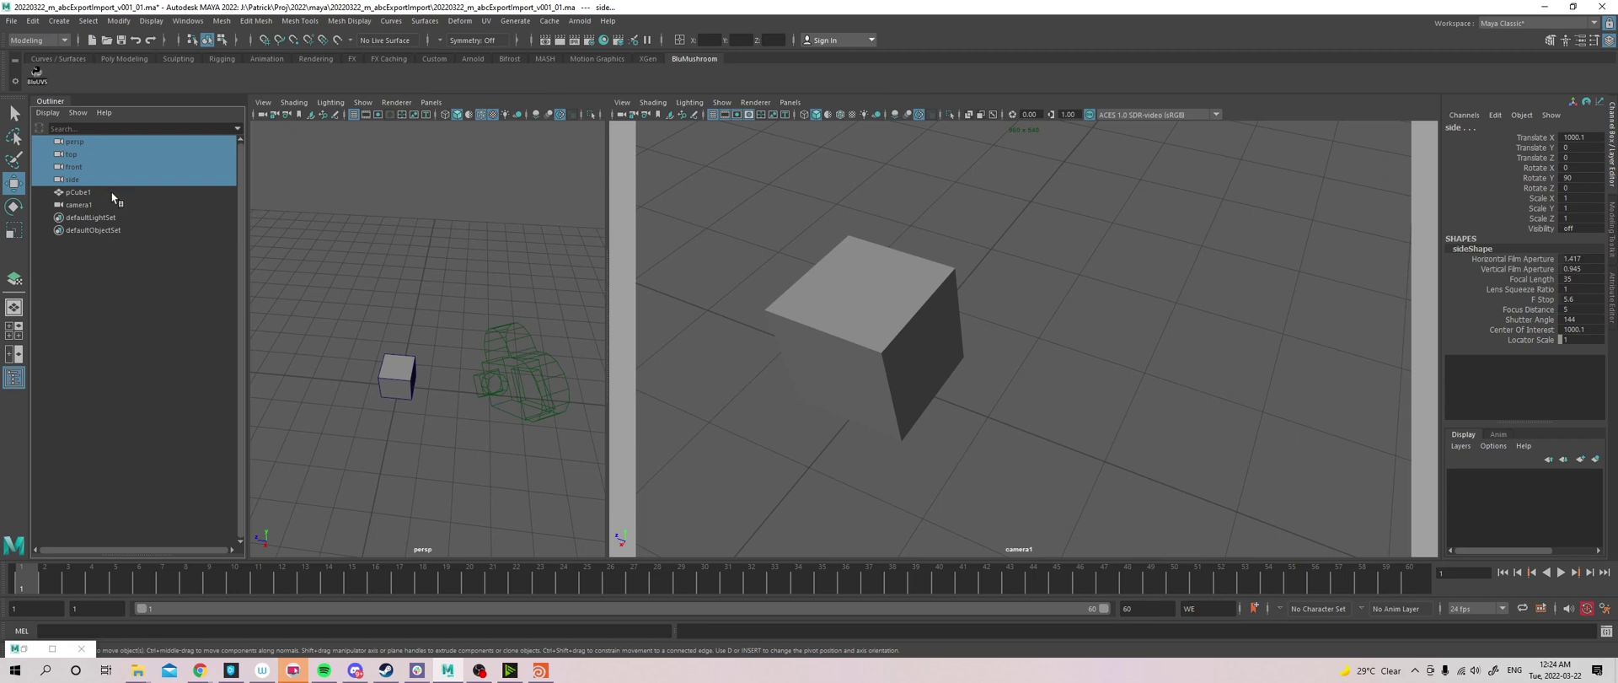
{"action": "left_click_drag", "start_coordinate": [109, 192], "coordinate": [111, 203]}
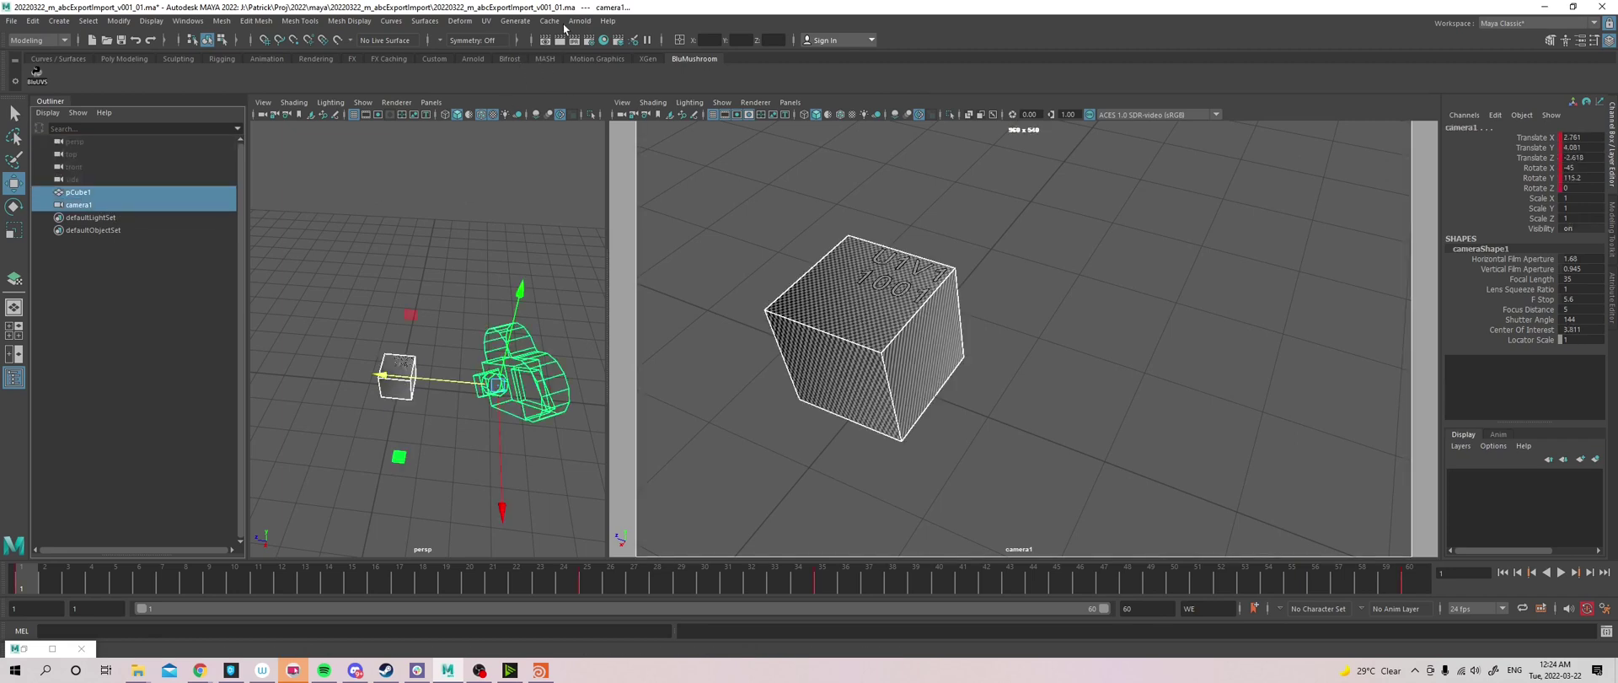
{"action": "left_click", "coordinate": [549, 20]}
{"action": "mouse_move", "coordinate": [576, 43]}
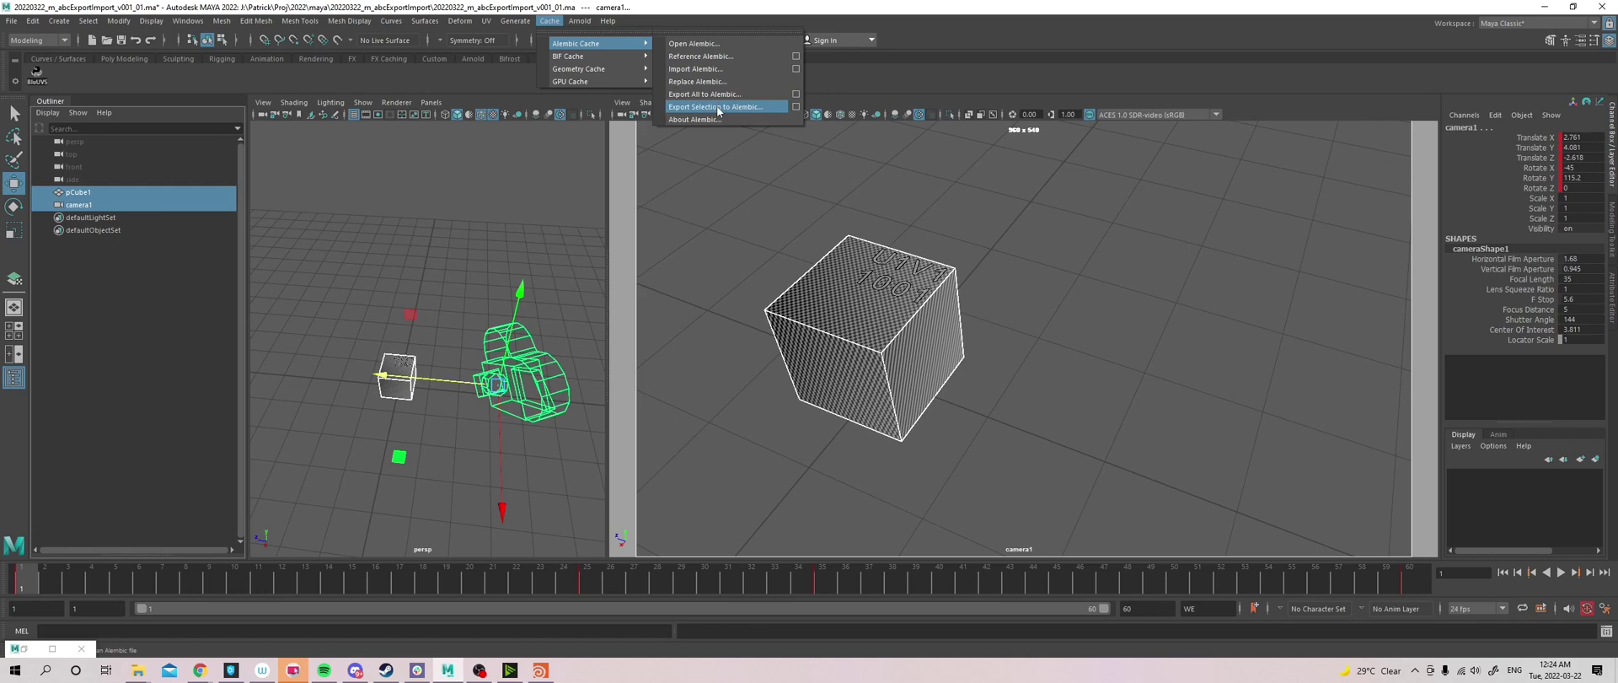
{"action": "left_click", "coordinate": [697, 107]}
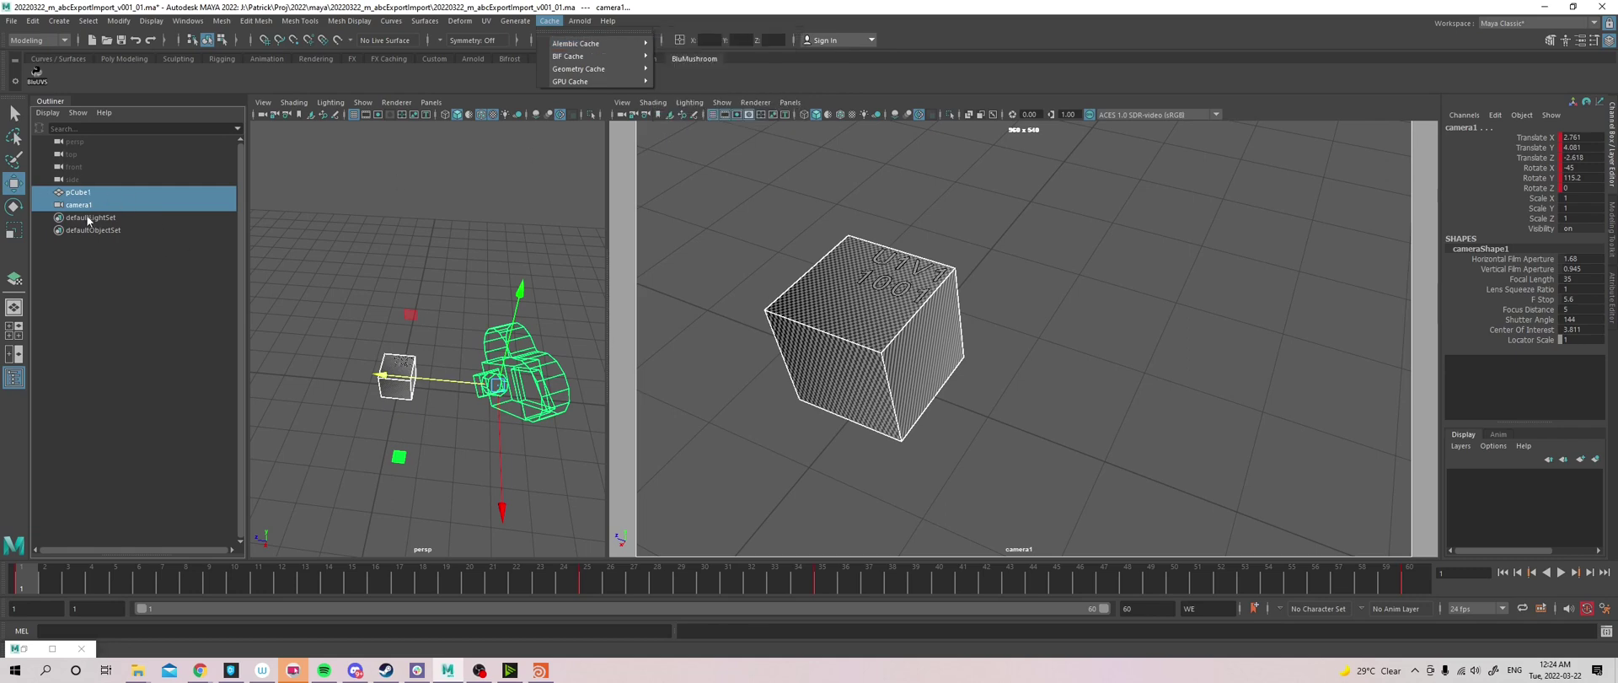
Try grouping the pair with Ctrl+G, undo it, and reselect both objects
{"action": "key", "text": "ctrl+g"}
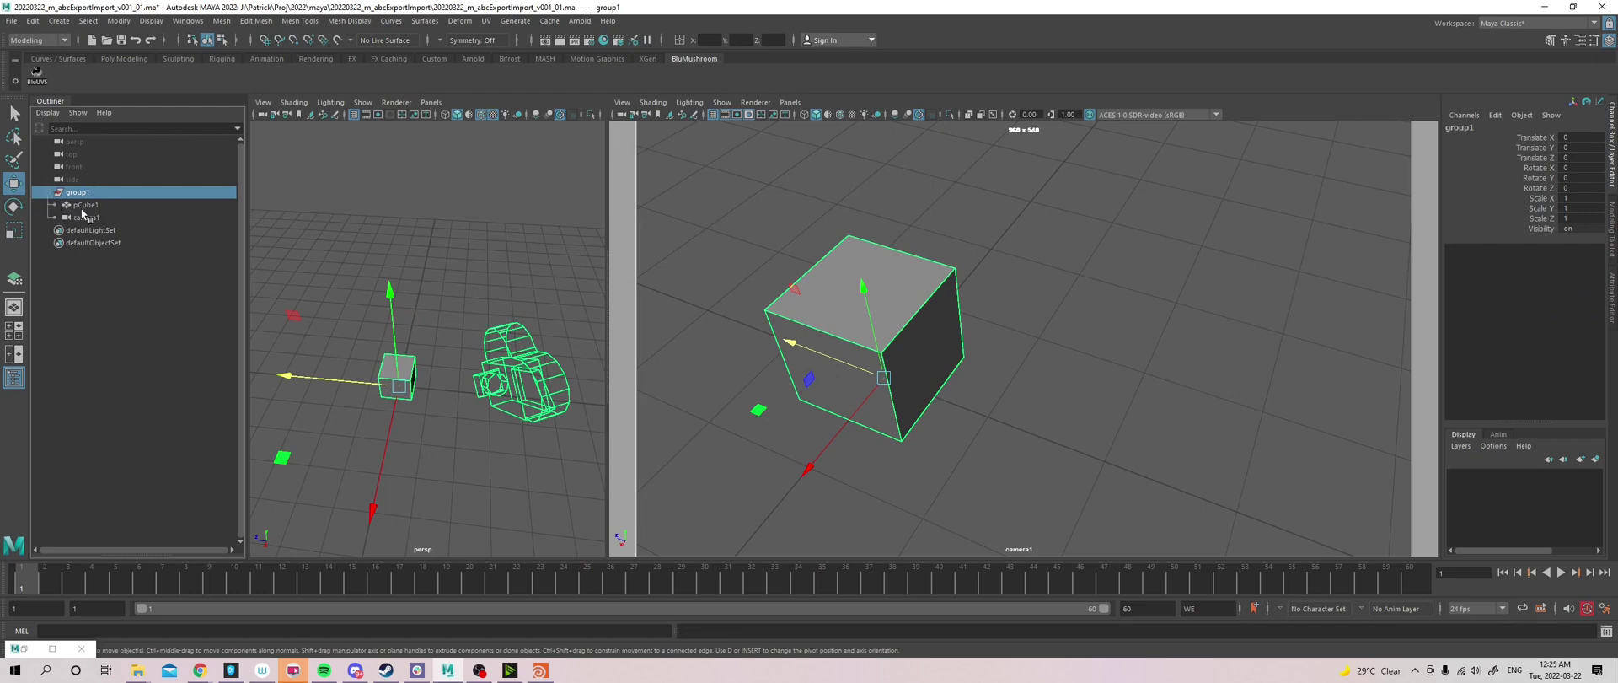
{"action": "key", "text": "ctrl+z"}
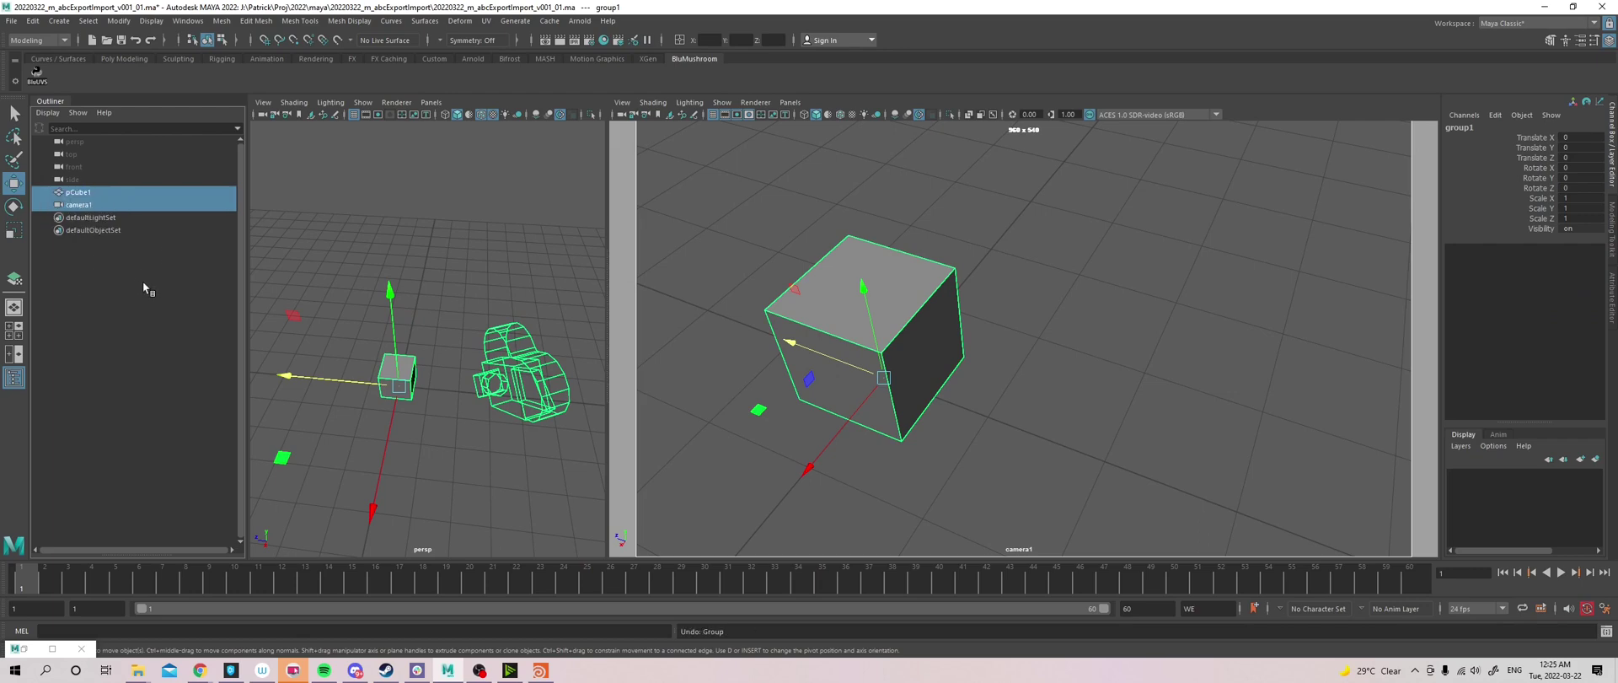
{"action": "left_click", "coordinate": [152, 305]}
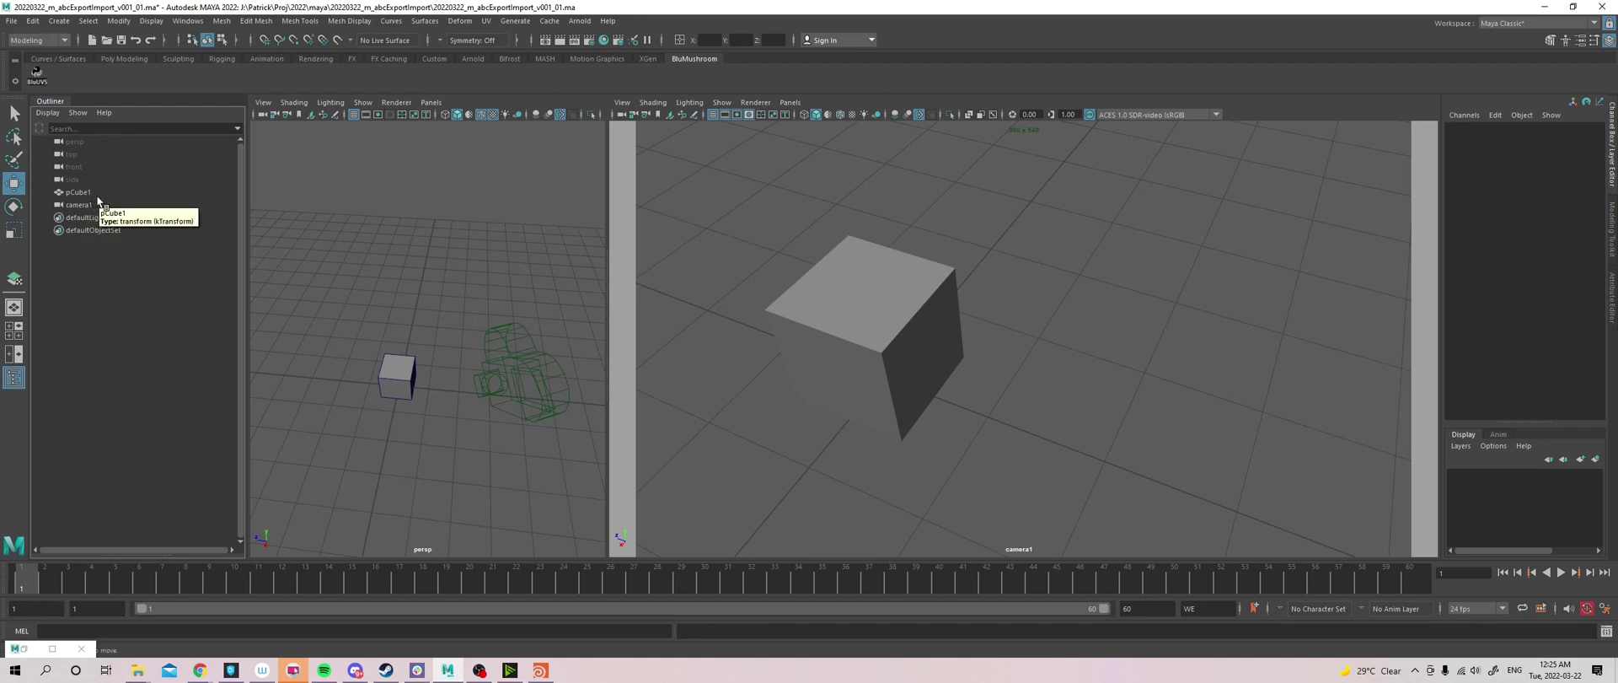
{"action": "left_click_drag", "start_coordinate": [95, 193], "coordinate": [92, 204]}
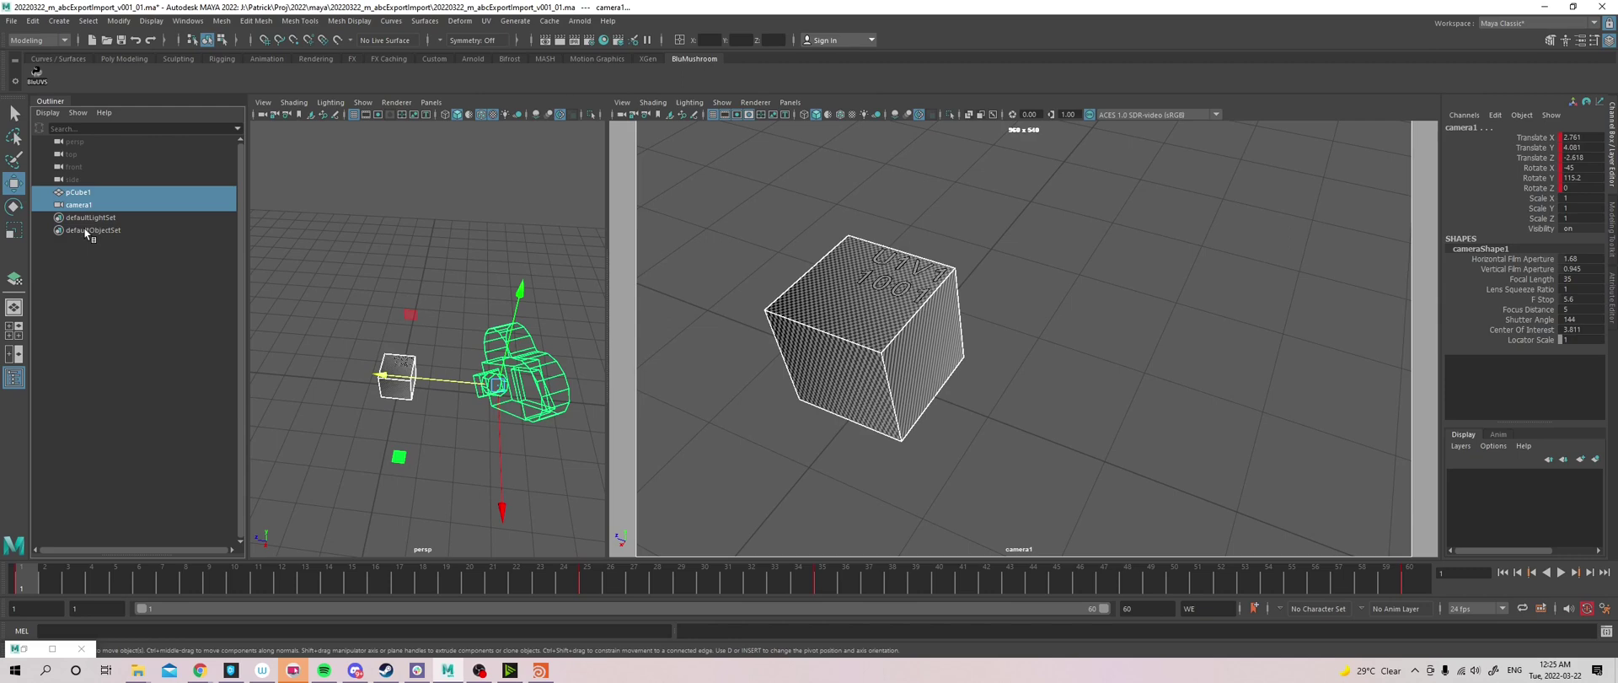
{"action": "left_click", "coordinate": [554, 20]}
{"action": "mouse_move", "coordinate": [579, 43]}
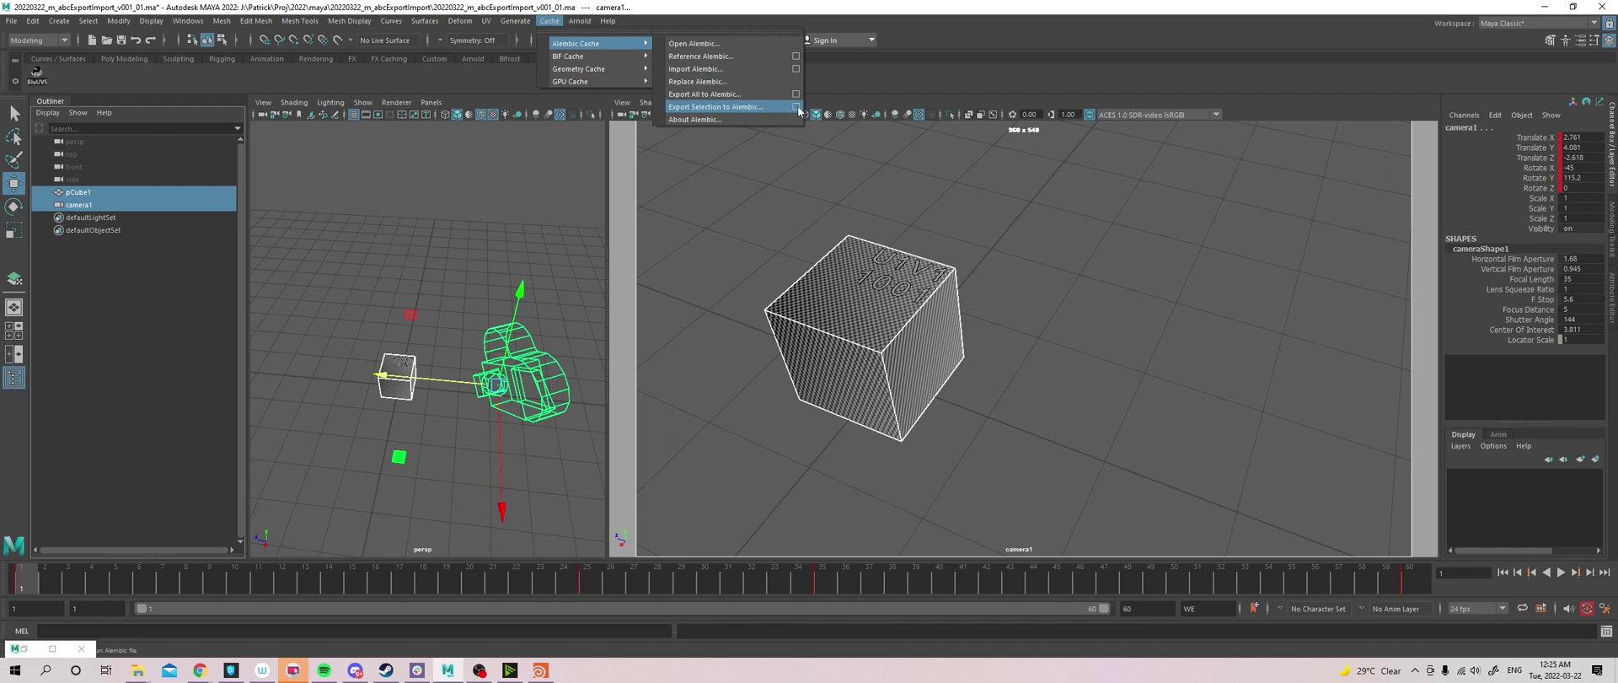
Export the selection to Alembic with the Time Slider range (frames 1–60) and the workspace root folder
{"action": "left_click", "coordinate": [763, 107]}
{"action": "scroll", "coordinate": [1251, 286], "scroll_direction": "down", "scroll_amount": 3}
{"action": "left_click_drag", "start_coordinate": [1250, 296], "coordinate": [1251, 460]}
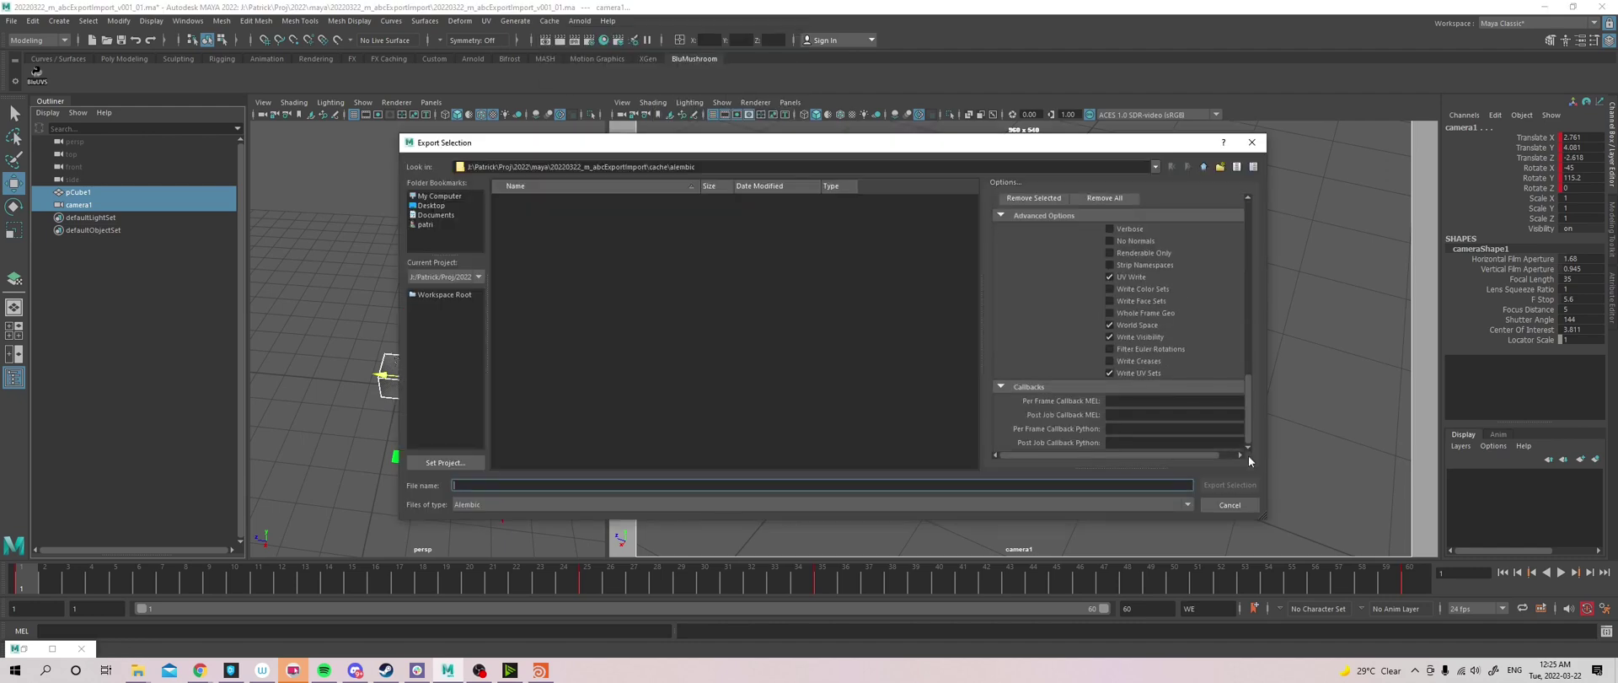
{"action": "left_click", "coordinate": [434, 295]}
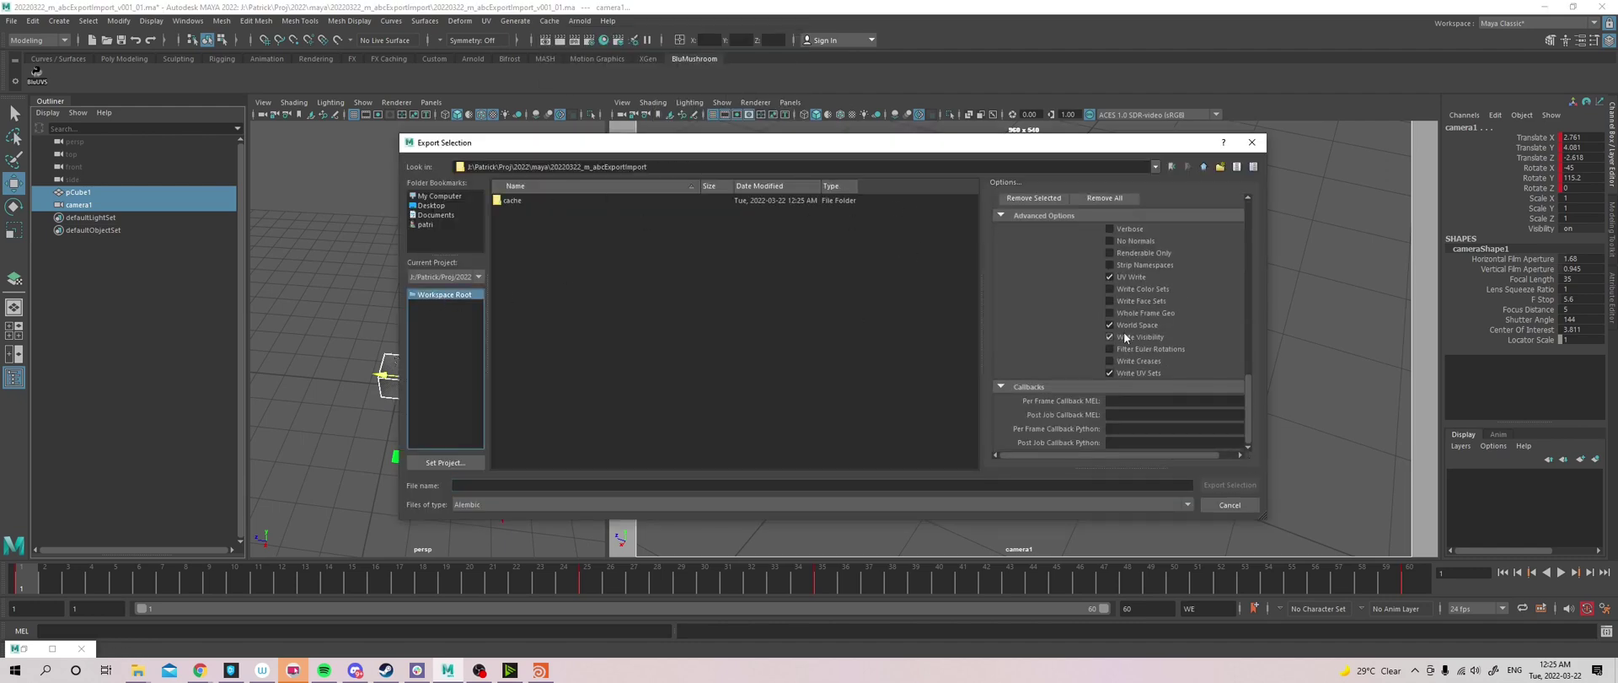
{"action": "scroll", "coordinate": [1180, 304], "scroll_direction": "up", "scroll_amount": 5}
{"action": "scroll", "coordinate": [1227, 277], "scroll_direction": "up", "scroll_amount": 5}
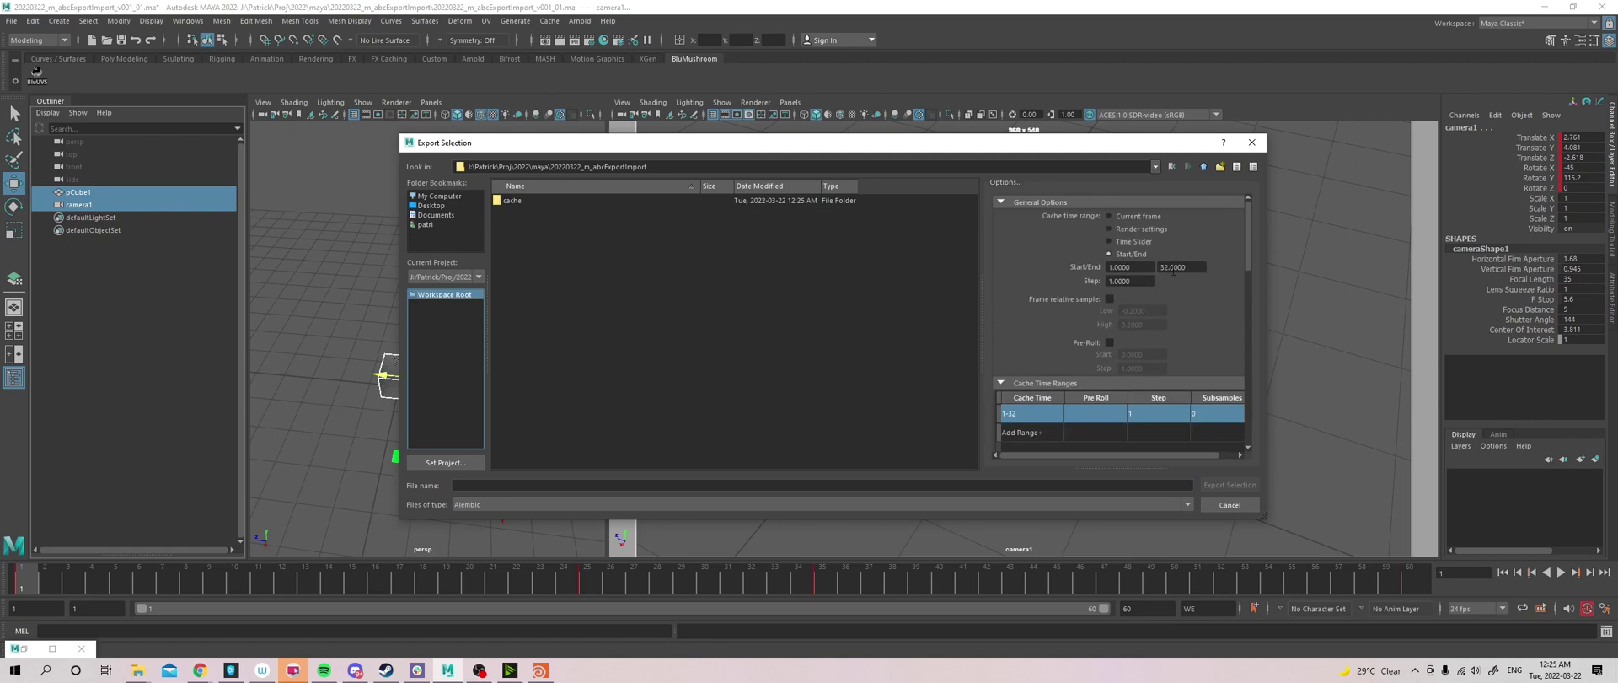
{"action": "left_click", "coordinate": [1133, 242]}
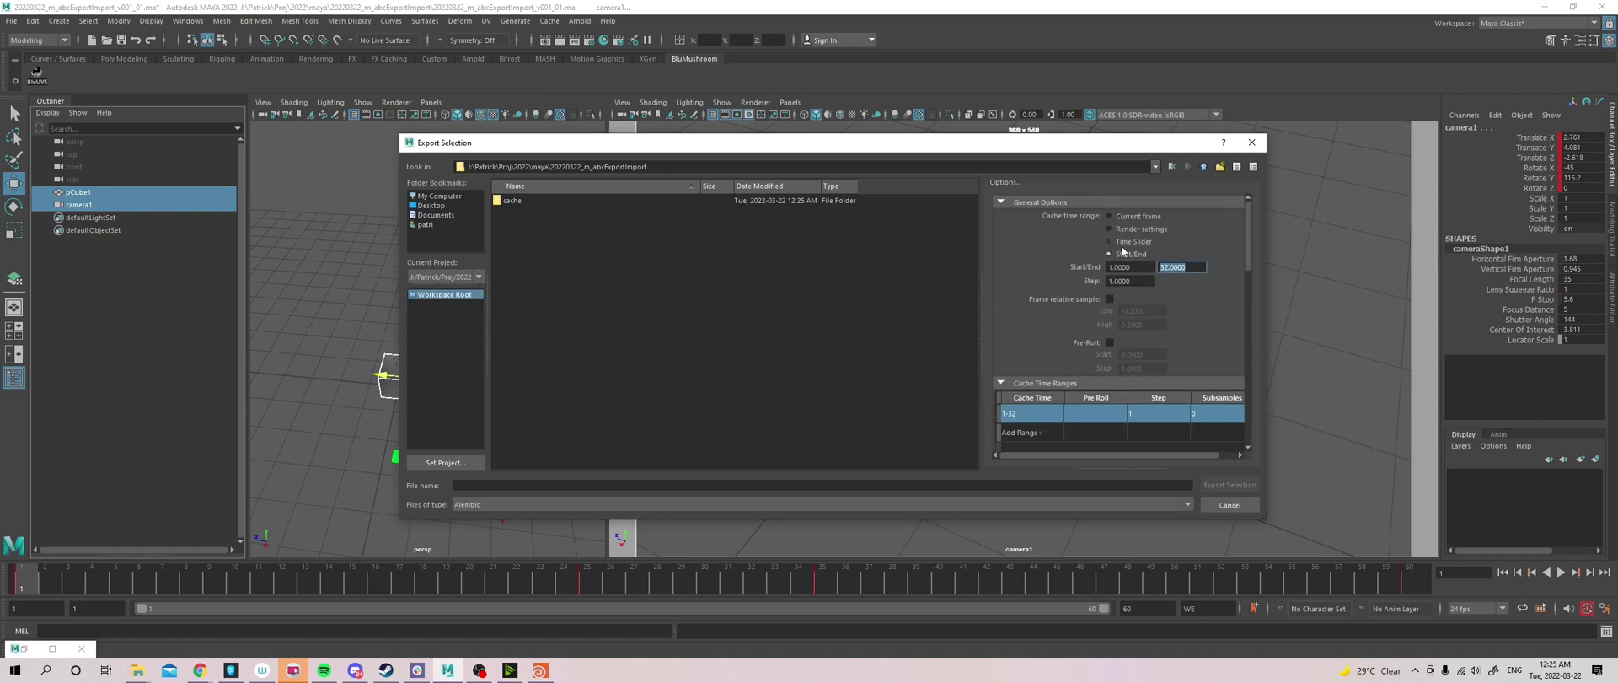
{"action": "left_click_drag", "start_coordinate": [1248, 262], "coordinate": [1242, 417]}
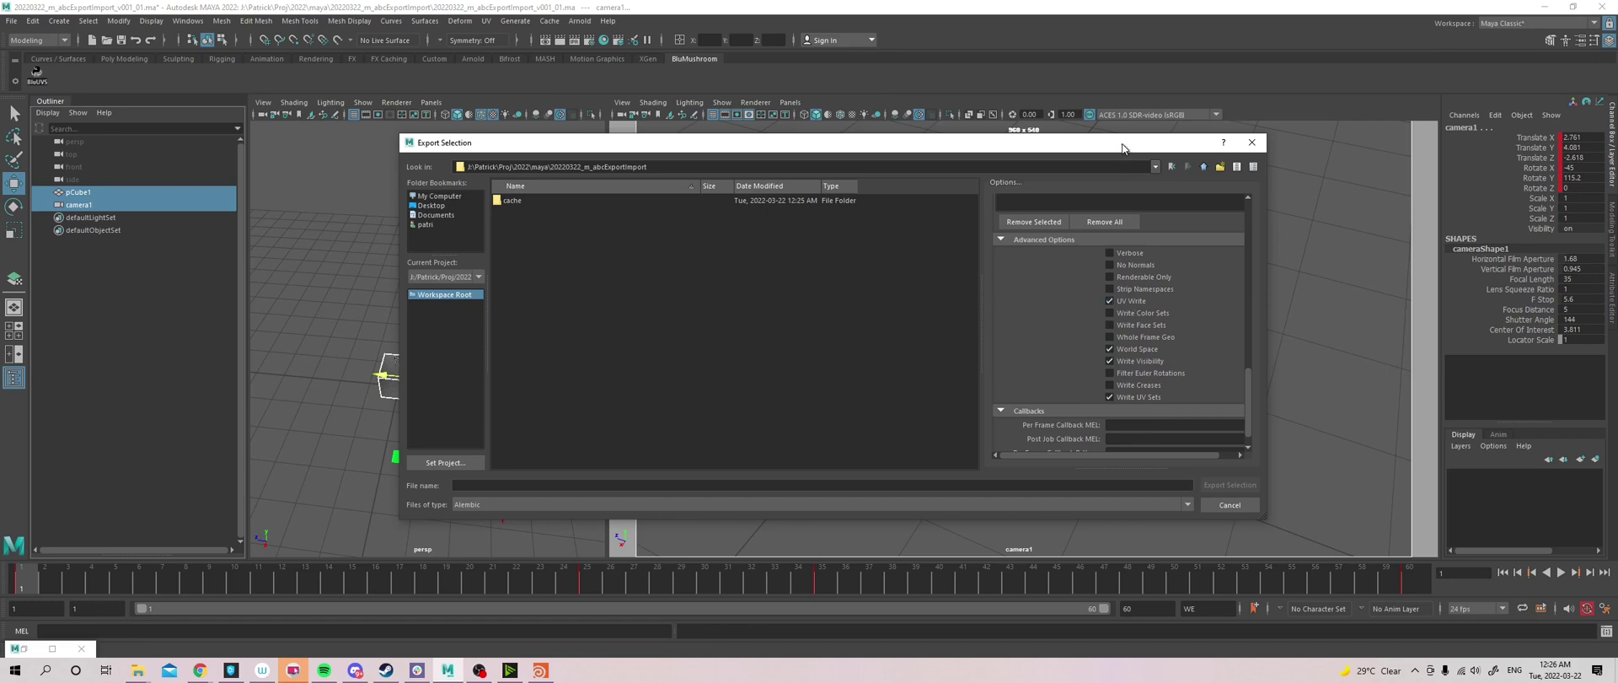
Add v001_01 to the file name, giving 20220322_m_abcExportImport_v001_01.abc, and export
{"action": "mouse_move", "coordinate": [1126, 150]}
{"action": "left_mouse_down"}
{"action": "mouse_move", "coordinate": [488, 173]}
{"action": "mouse_move", "coordinate": [886, 160]}
{"action": "left_mouse_up"}
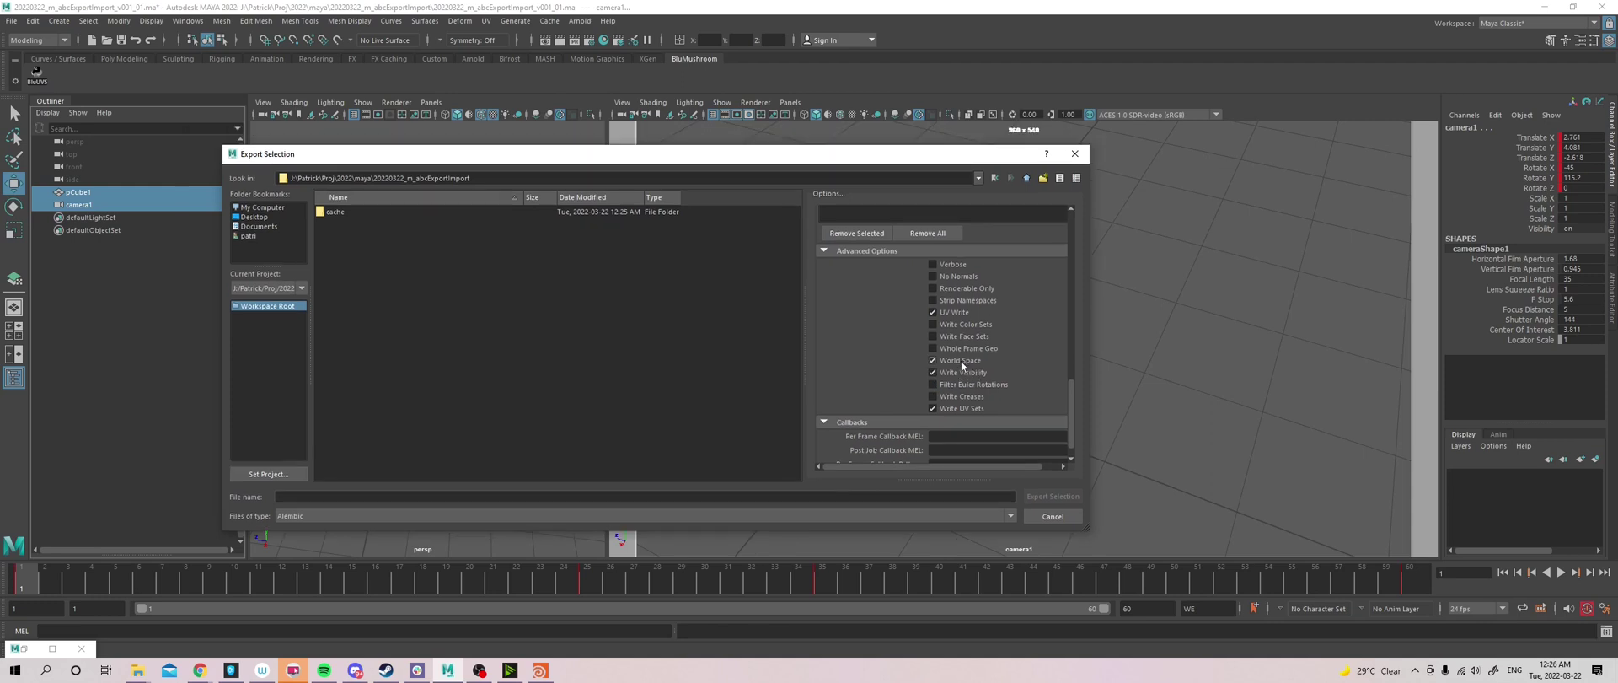
{"action": "left_click_drag", "start_coordinate": [931, 160], "coordinate": [667, 176]}
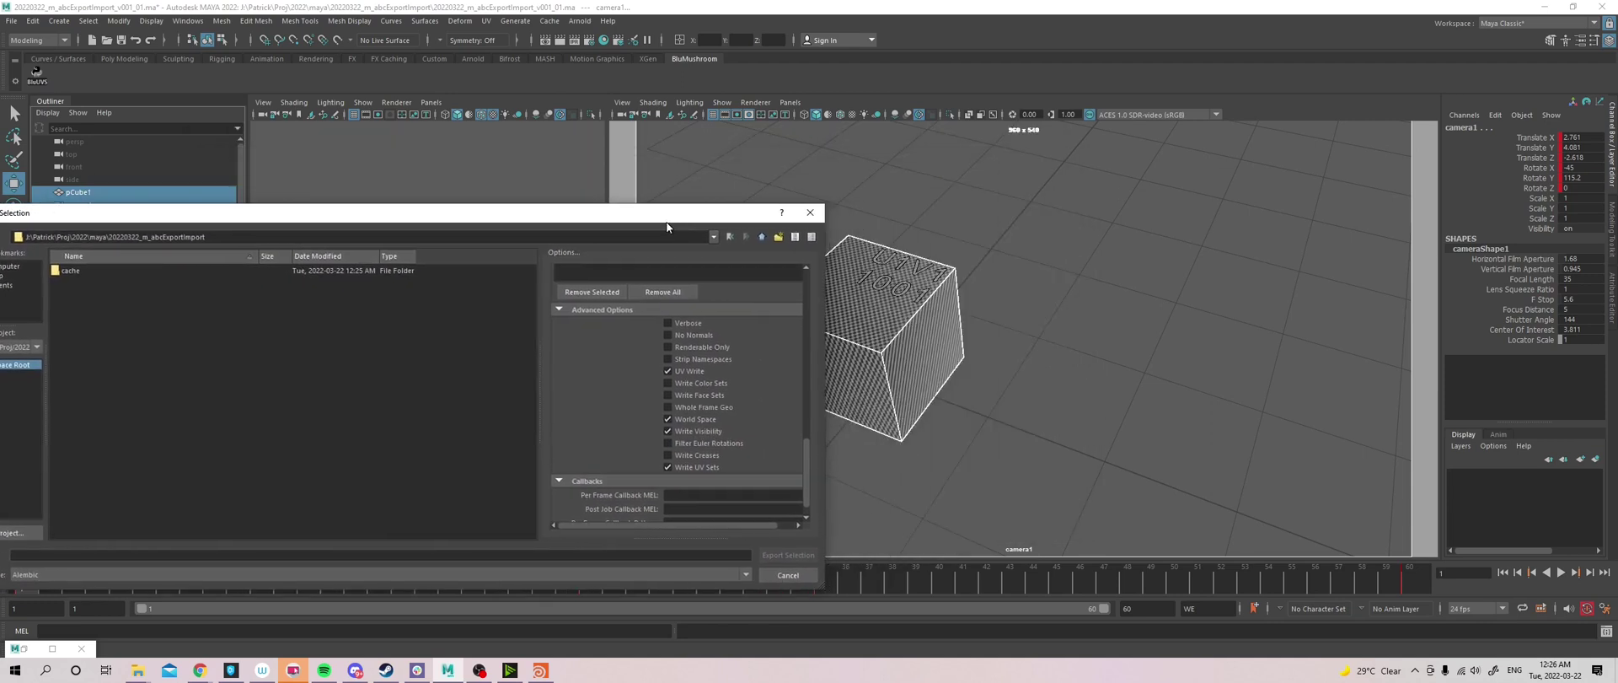
{"action": "mouse_move", "coordinate": [572, 163]}
{"action": "left_mouse_down"}
{"action": "mouse_move", "coordinate": [958, 142]}
{"action": "mouse_move", "coordinate": [878, 131]}
{"action": "left_mouse_up"}
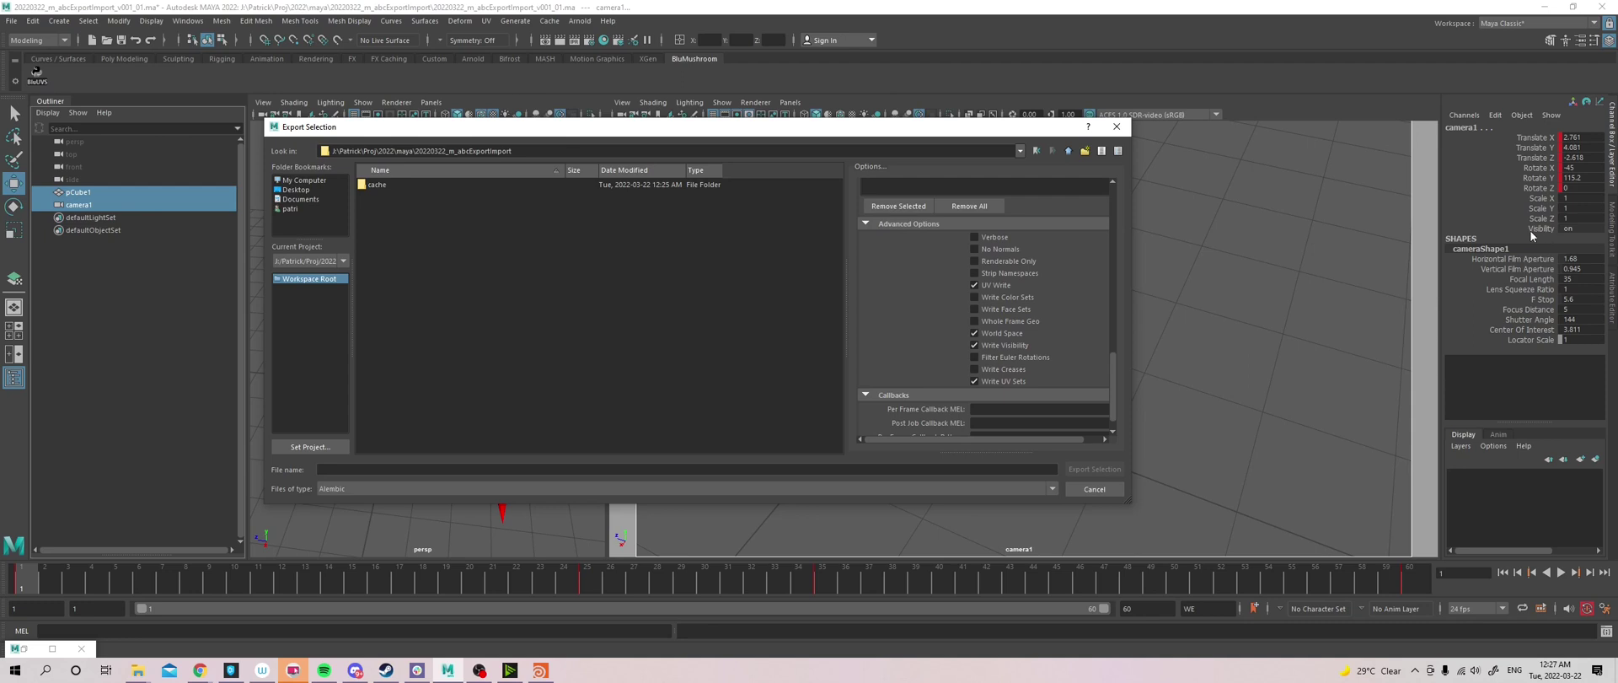
{"action": "mouse_move", "coordinate": [889, 121]}
{"action": "left_mouse_down"}
{"action": "mouse_move", "coordinate": [649, 114]}
{"action": "mouse_move", "coordinate": [895, 140]}
{"action": "left_mouse_up"}
{"action": "type", "text": "20220322_m_abcExportImport_"}
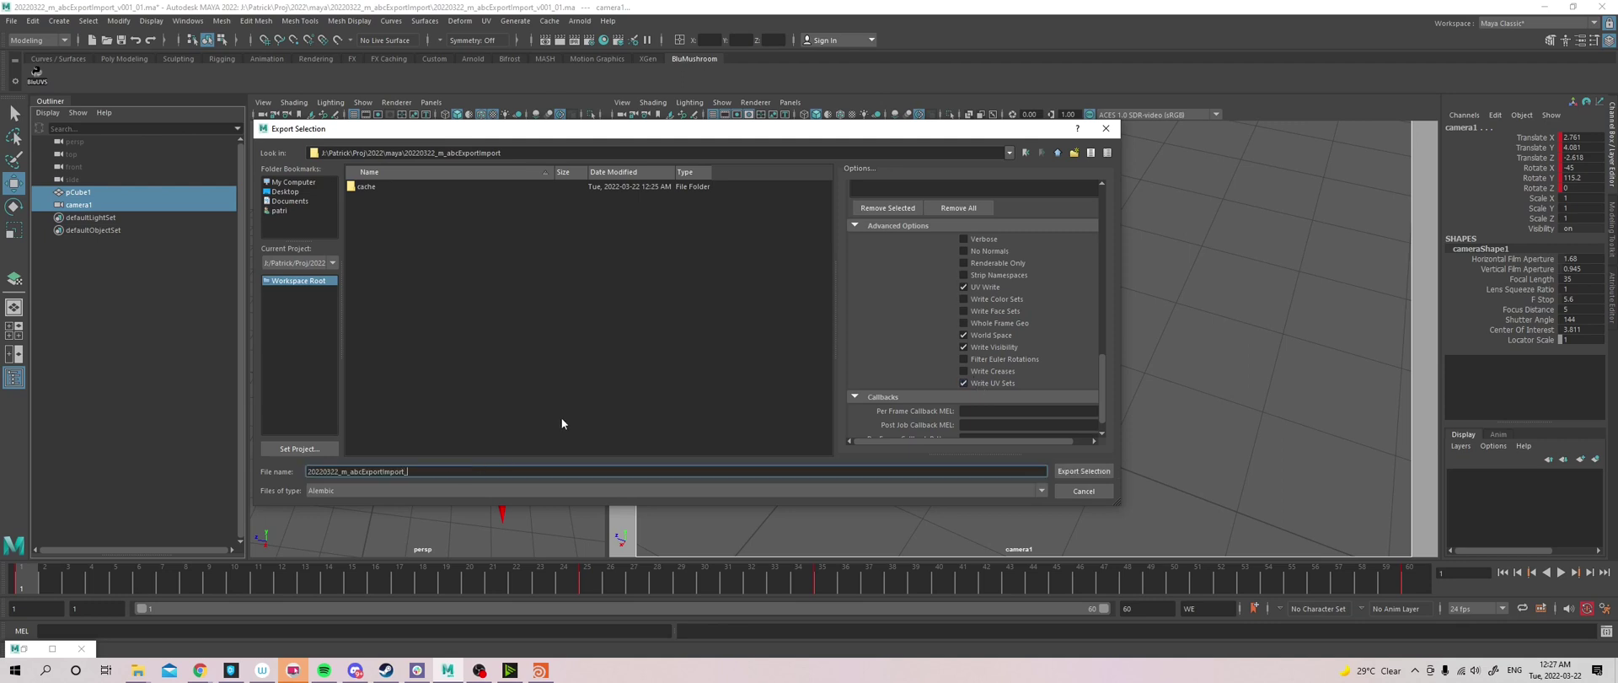
{"action": "type", "text": "v001_01"}
{"action": "left_click", "coordinate": [1073, 471]}
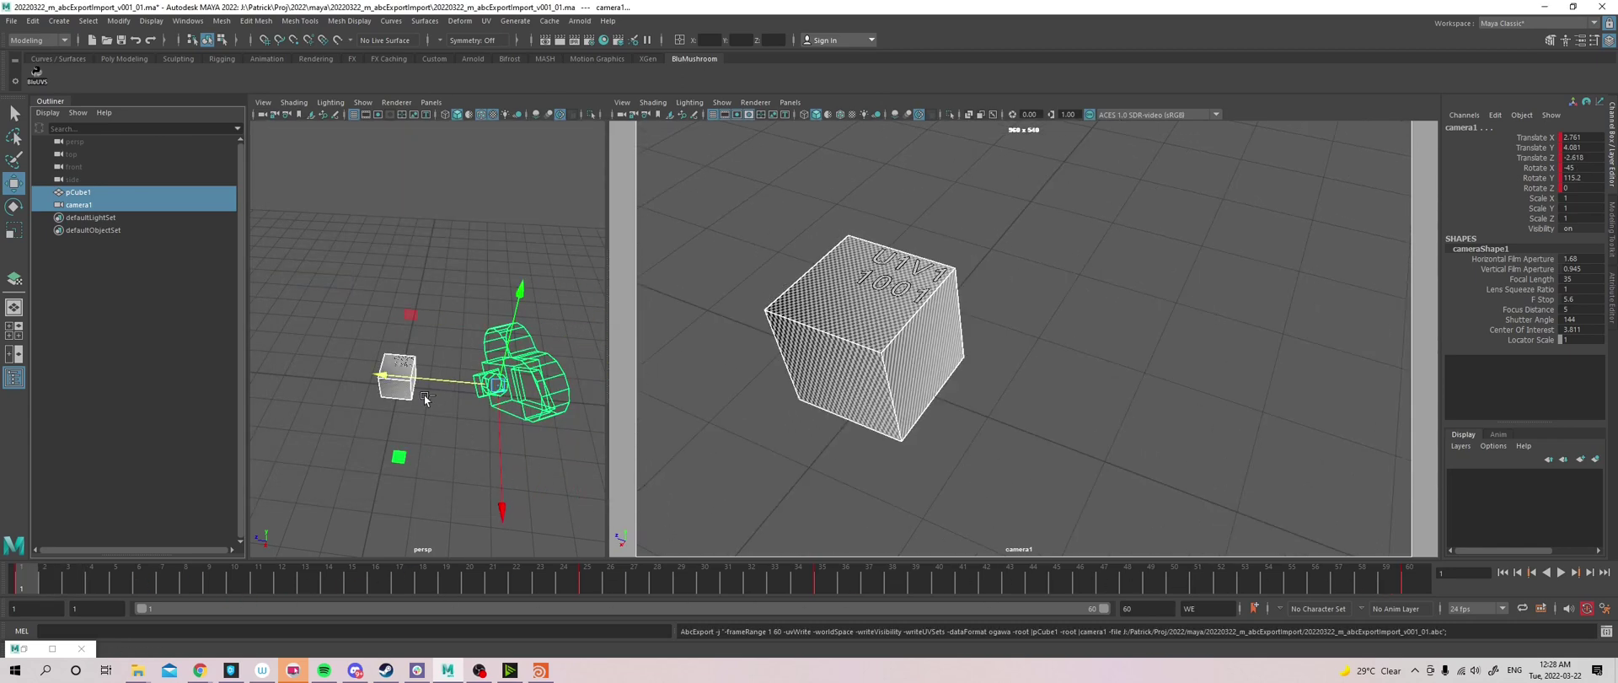
Save the current scene and start a new empty scene
{"action": "key", "text": "ctrl+s"}
{"action": "left_click", "coordinate": [10, 21]}
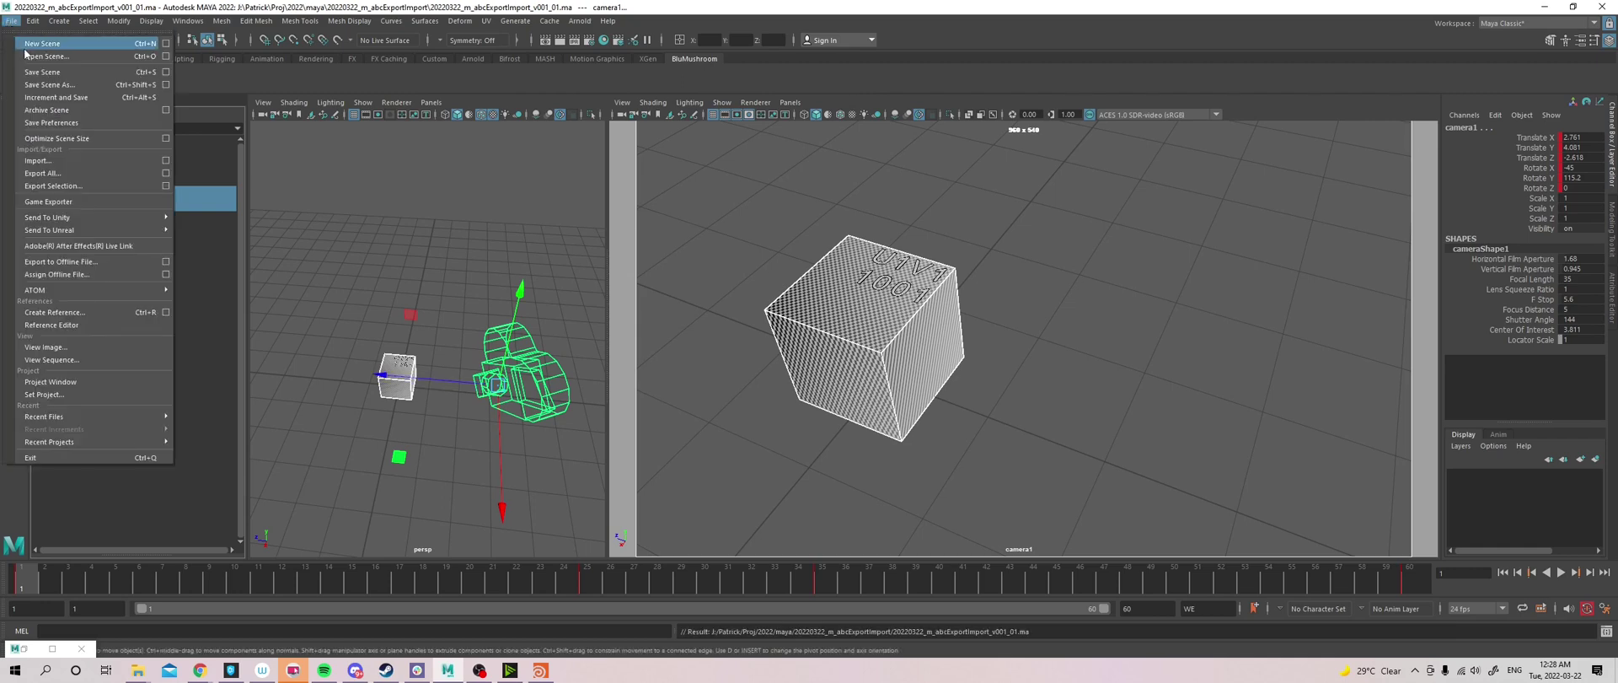
{"action": "left_click", "coordinate": [33, 32]}
{"action": "left_click", "coordinate": [11, 21]}
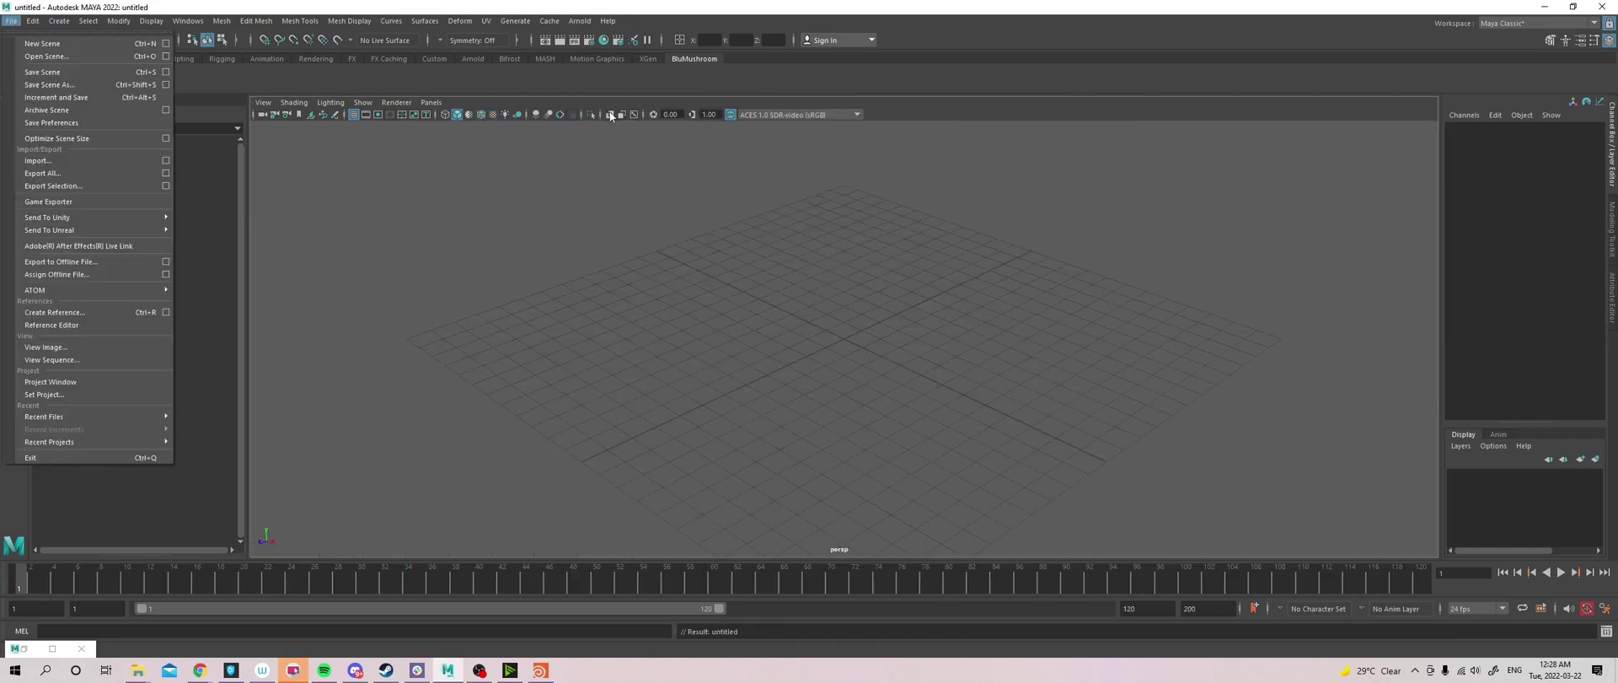
{"action": "left_click", "coordinate": [549, 21]}
{"action": "mouse_move", "coordinate": [578, 43]}
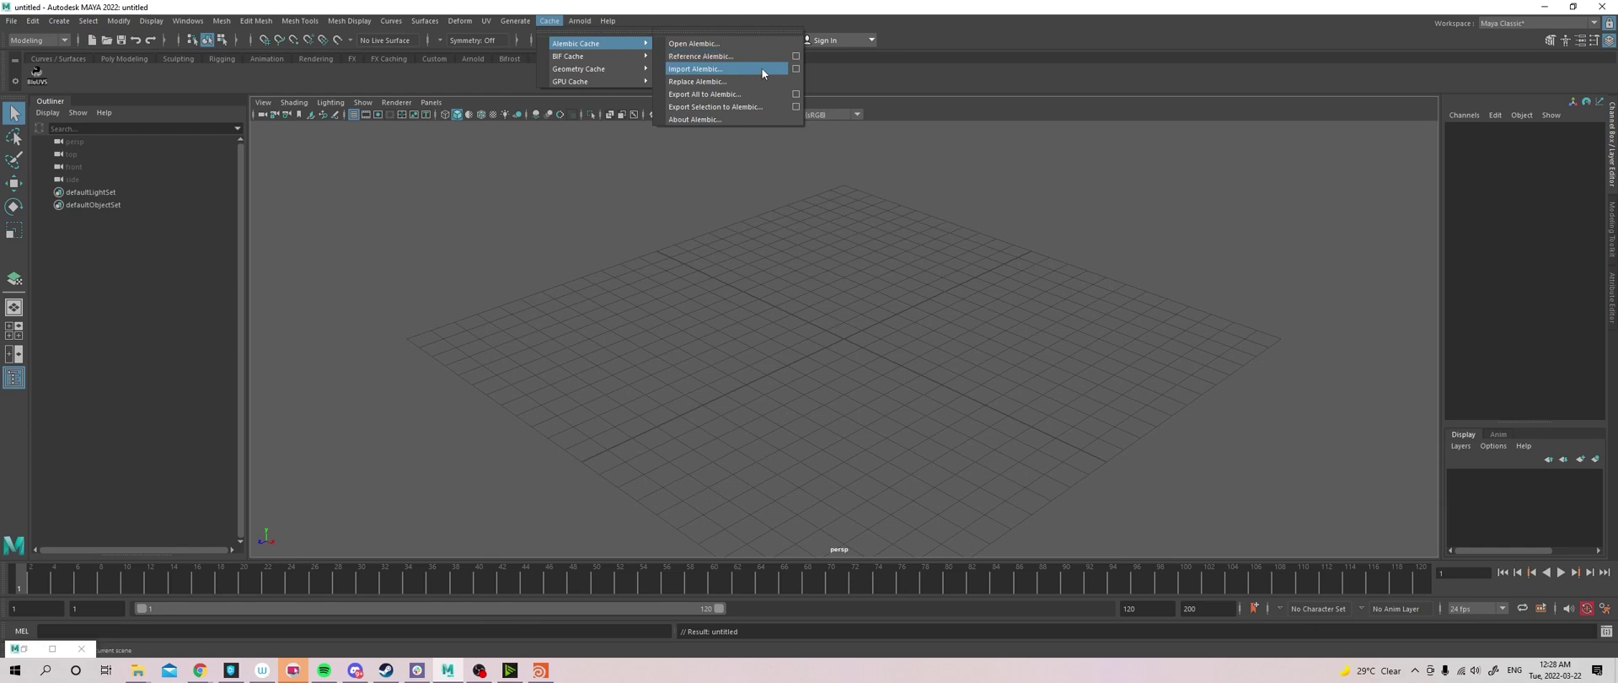
{"action": "left_click", "coordinate": [38, 97]}
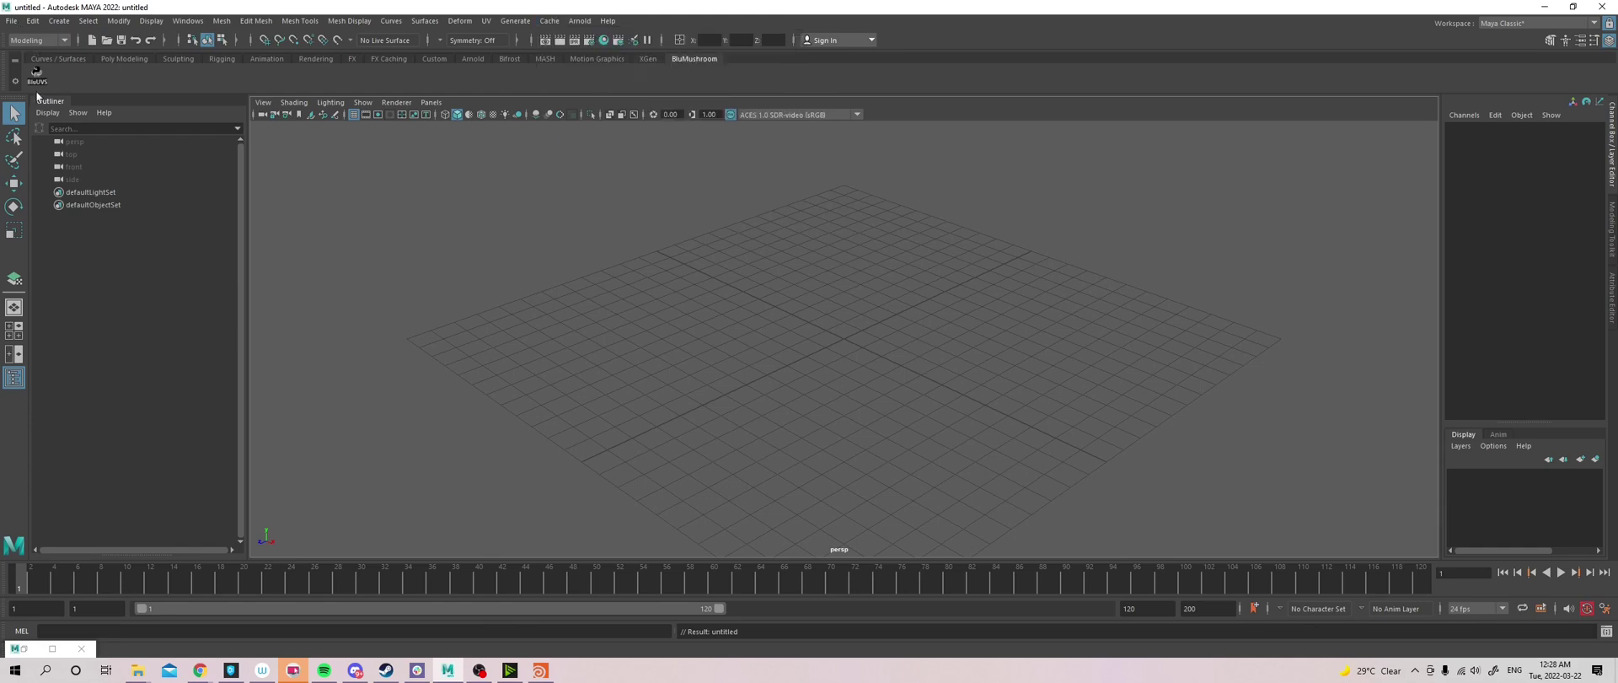
Reference the exported v001 .abc file through the Reference Editor
{"action": "left_click", "coordinate": [17, 21]}
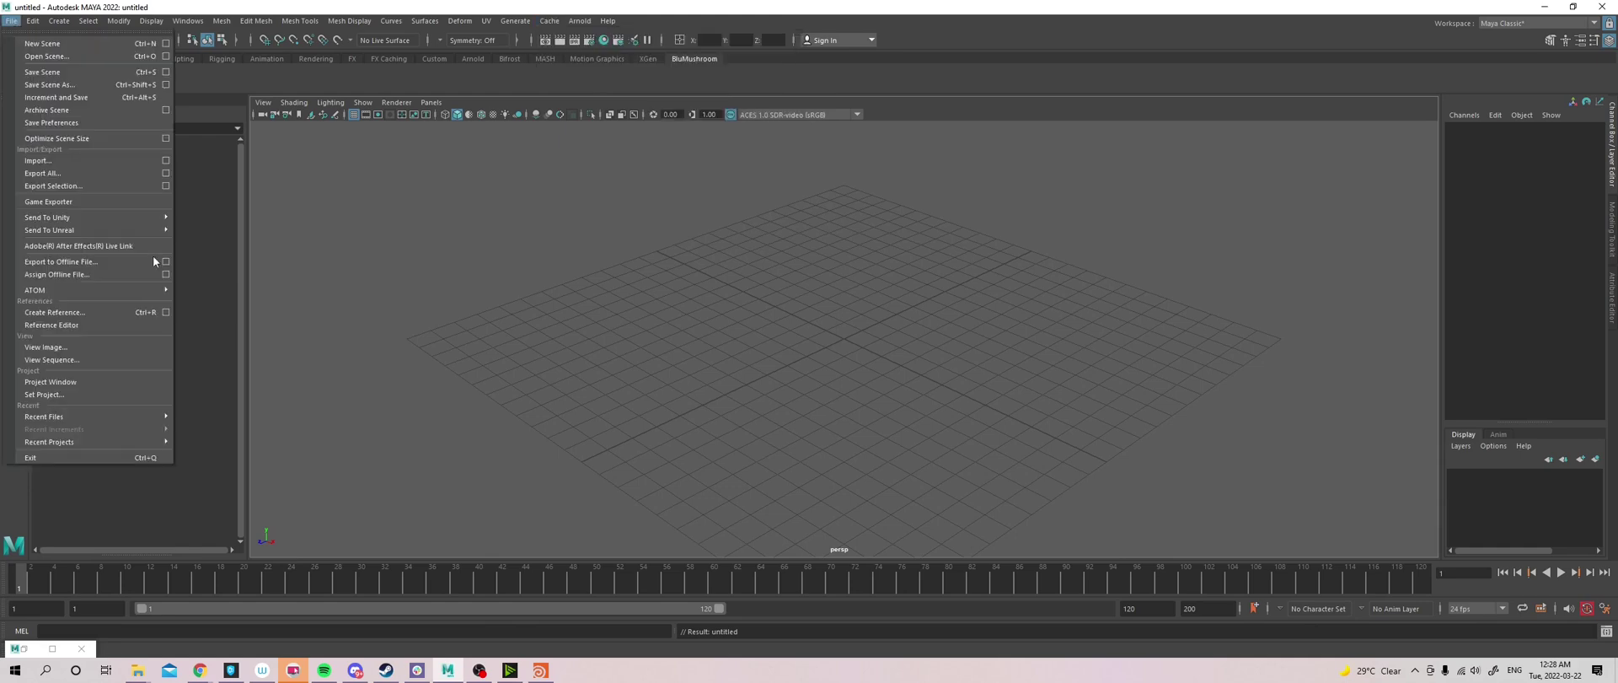
{"action": "left_click", "coordinate": [101, 324]}
{"action": "left_click", "coordinate": [1148, 118]}
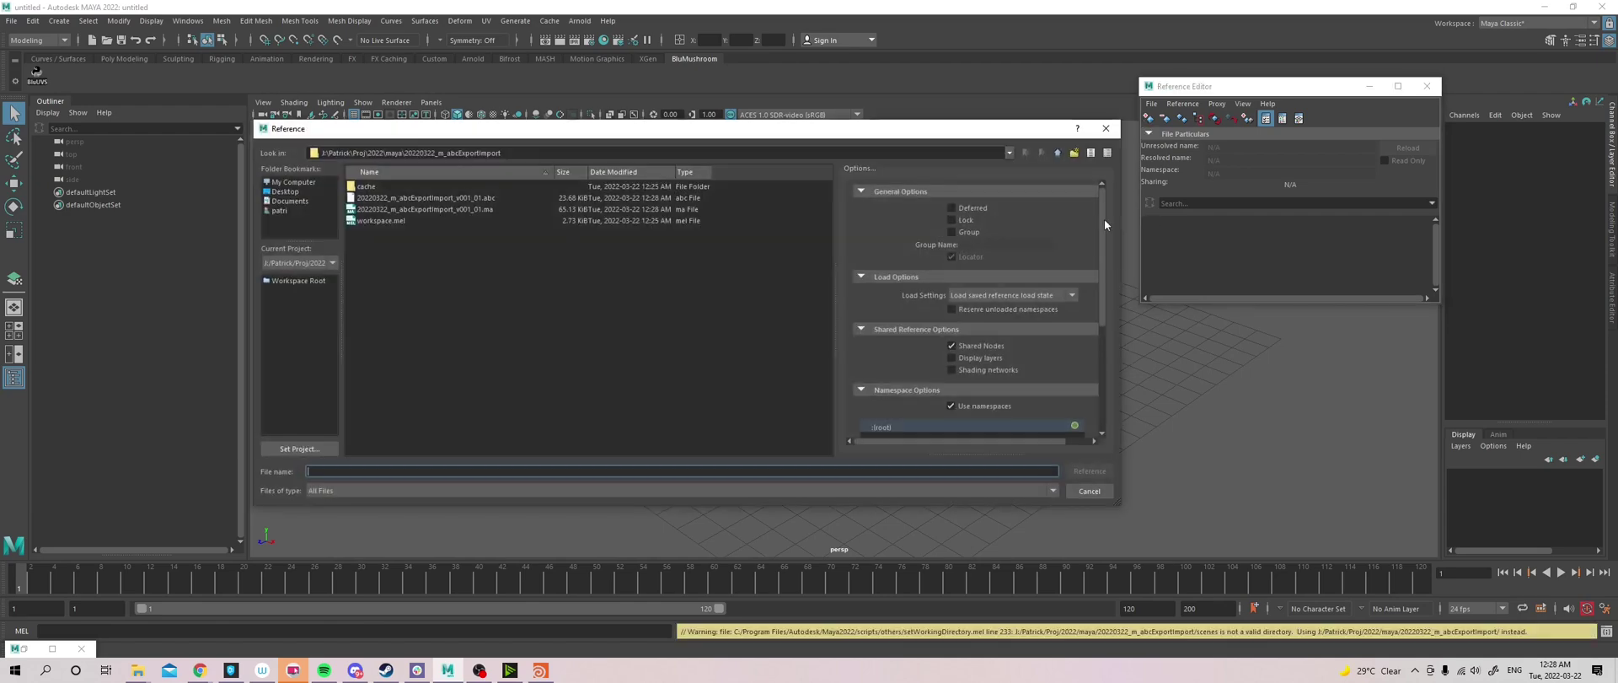
{"action": "left_click", "coordinate": [465, 198]}
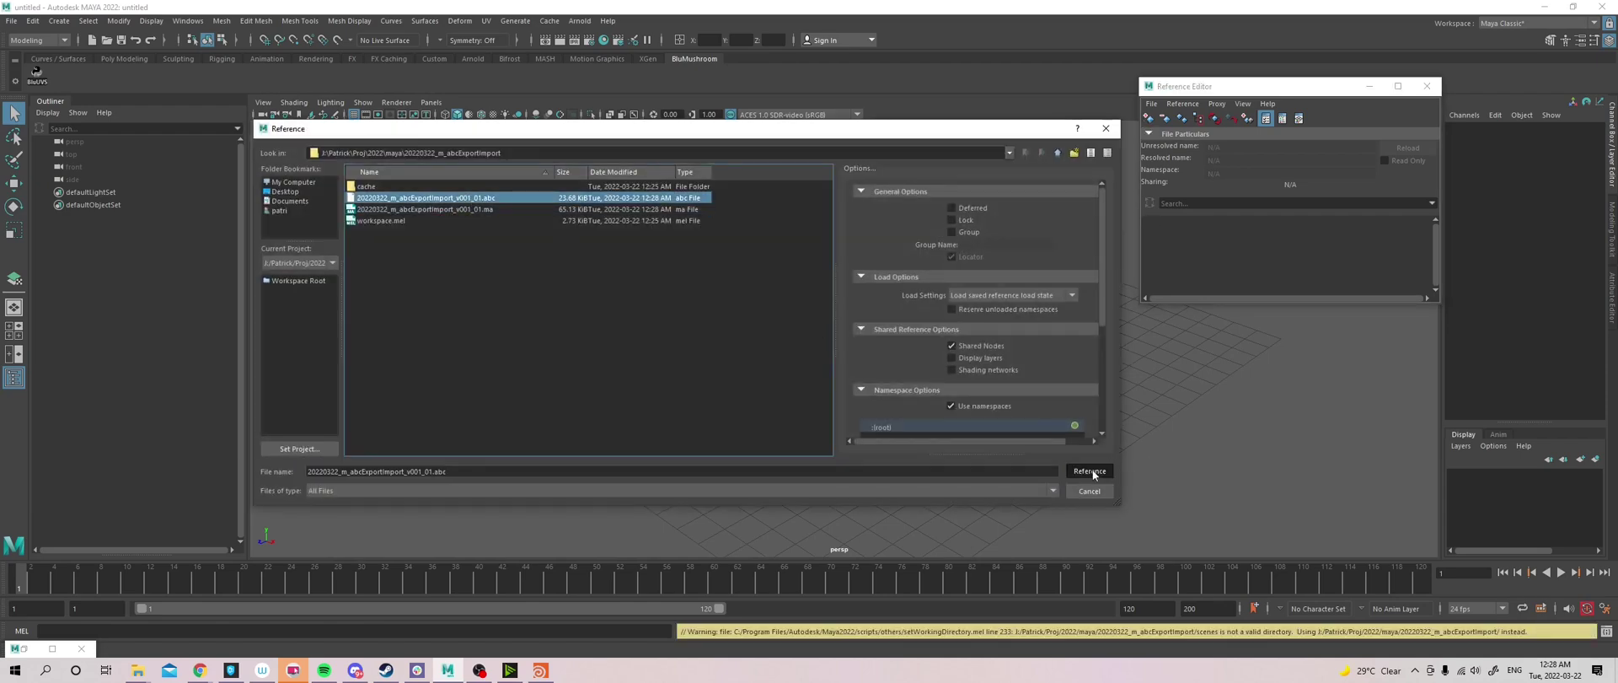
{"action": "left_click", "coordinate": [1092, 472]}
Select the referenced cube and orbit around it and camera1 for a frontal view
{"action": "left_click_drag", "start_coordinate": [968, 335], "coordinate": [701, 393], "text": "alt"}
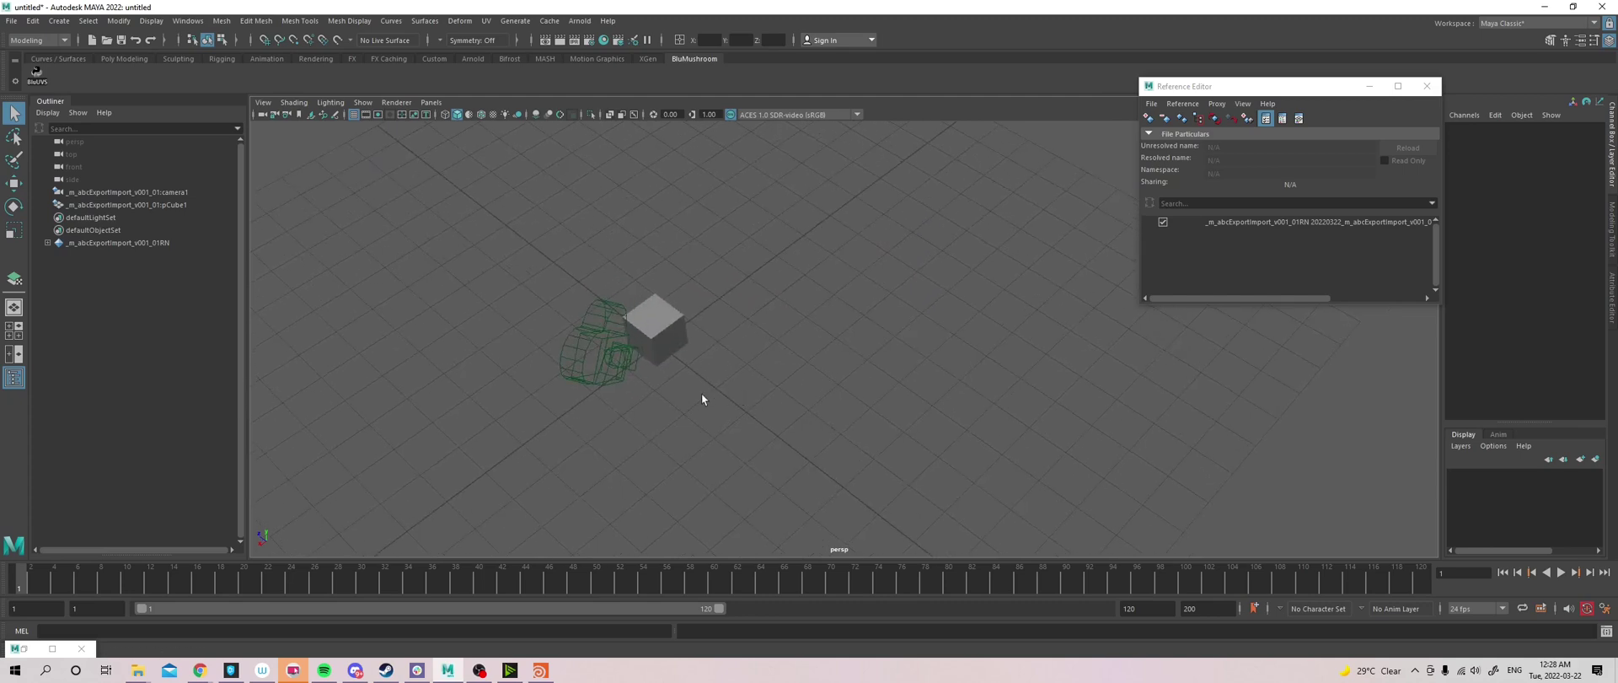
{"action": "left_click", "coordinate": [631, 341]}
{"action": "left_click_drag", "start_coordinate": [671, 448], "coordinate": [674, 371], "text": "alt"}
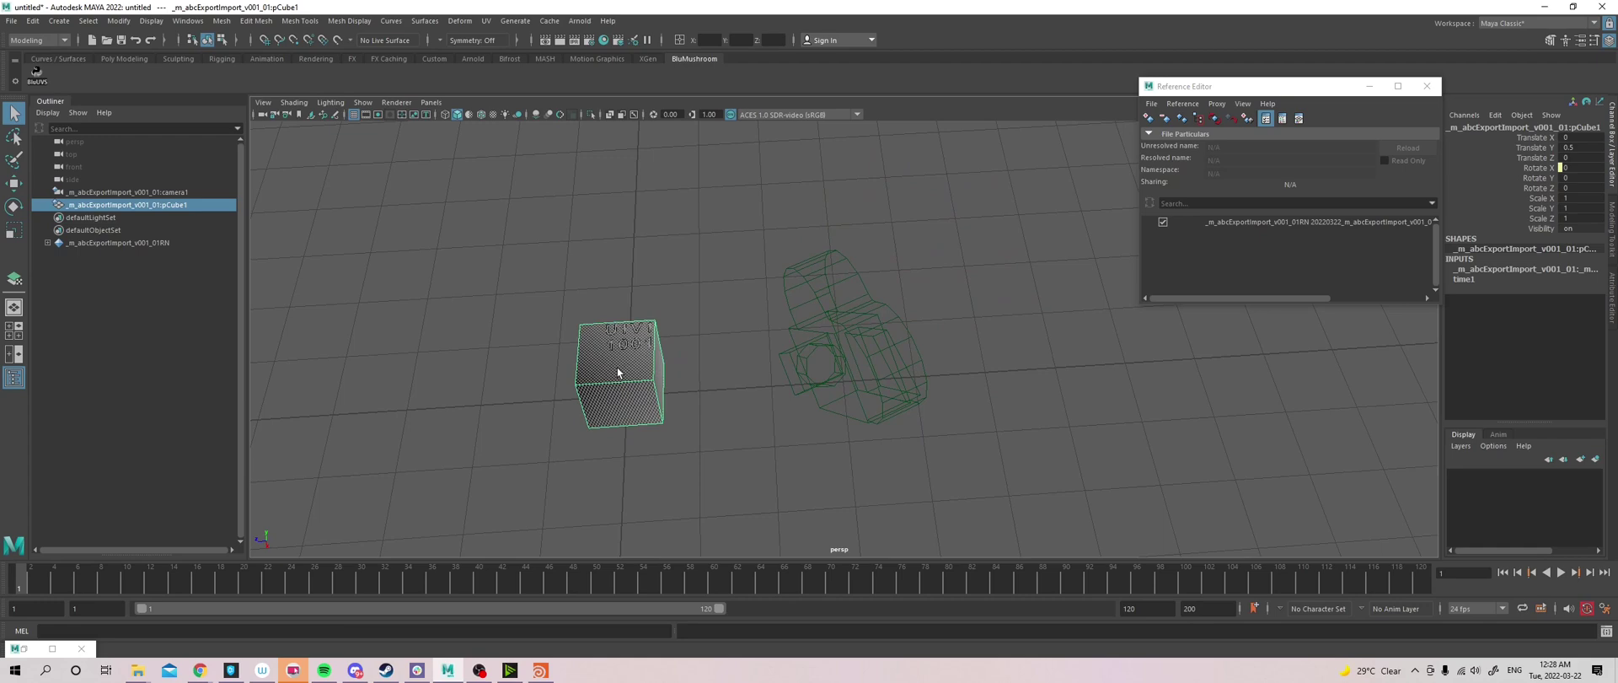
{"action": "mouse_move", "coordinate": [674, 372]}
{"action": "left_mouse_down", "text": "alt"}
{"action": "mouse_move", "coordinate": [603, 346]}
{"action": "mouse_move", "coordinate": [579, 306]}
{"action": "mouse_move", "coordinate": [523, 280]}
{"action": "mouse_move", "coordinate": [554, 362]}
{"action": "mouse_move", "coordinate": [628, 362]}
{"action": "left_mouse_up", "text": "alt"}
{"action": "mouse_move", "coordinate": [530, 412]}
{"action": "left_mouse_down", "text": "alt"}
{"action": "mouse_move", "coordinate": [814, 355]}
{"action": "mouse_move", "coordinate": [679, 408]}
{"action": "mouse_move", "coordinate": [741, 462]}
{"action": "mouse_move", "coordinate": [527, 427]}
{"action": "mouse_move", "coordinate": [660, 325]}
{"action": "mouse_move", "coordinate": [671, 368]}
{"action": "mouse_move", "coordinate": [742, 421]}
{"action": "mouse_move", "coordinate": [733, 455]}
{"action": "mouse_move", "coordinate": [770, 474]}
{"action": "left_mouse_up", "text": "alt"}
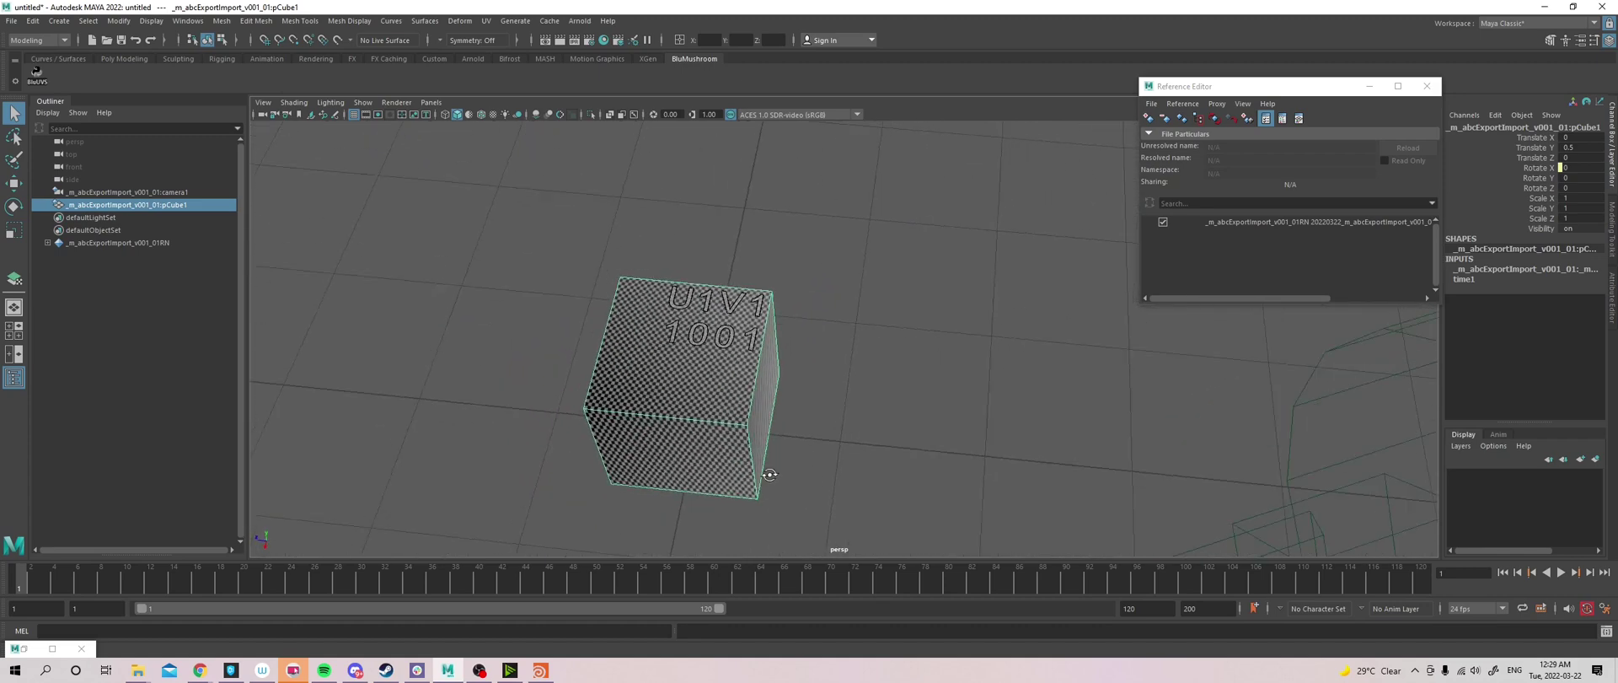
Split the view into two side-by-side panes showing camera1 on the right, and play back
{"action": "left_click", "coordinate": [433, 104]}
{"action": "mouse_move", "coordinate": [448, 194]}
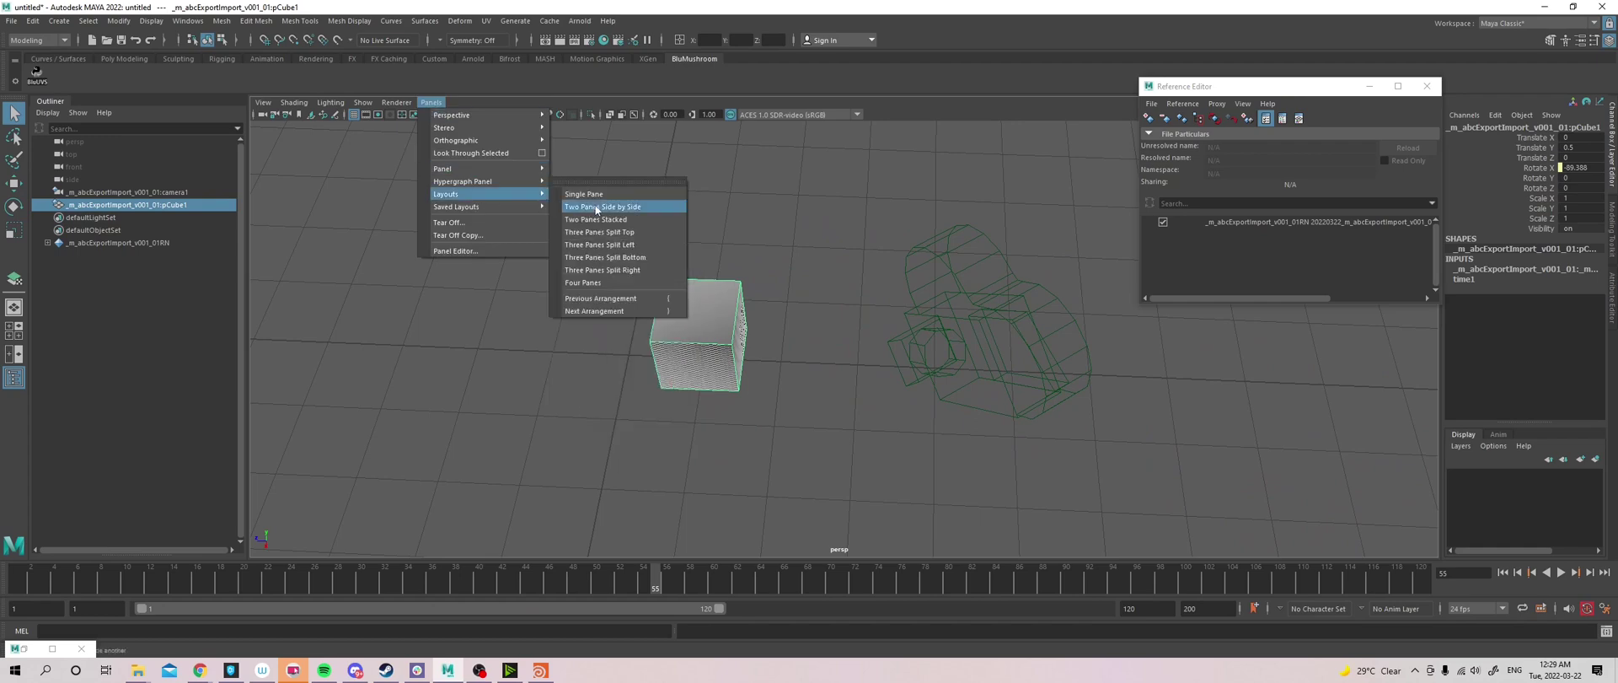
{"action": "left_click", "coordinate": [634, 210]}
{"action": "left_click", "coordinate": [1027, 102]}
{"action": "mouse_move", "coordinate": [1048, 115]}
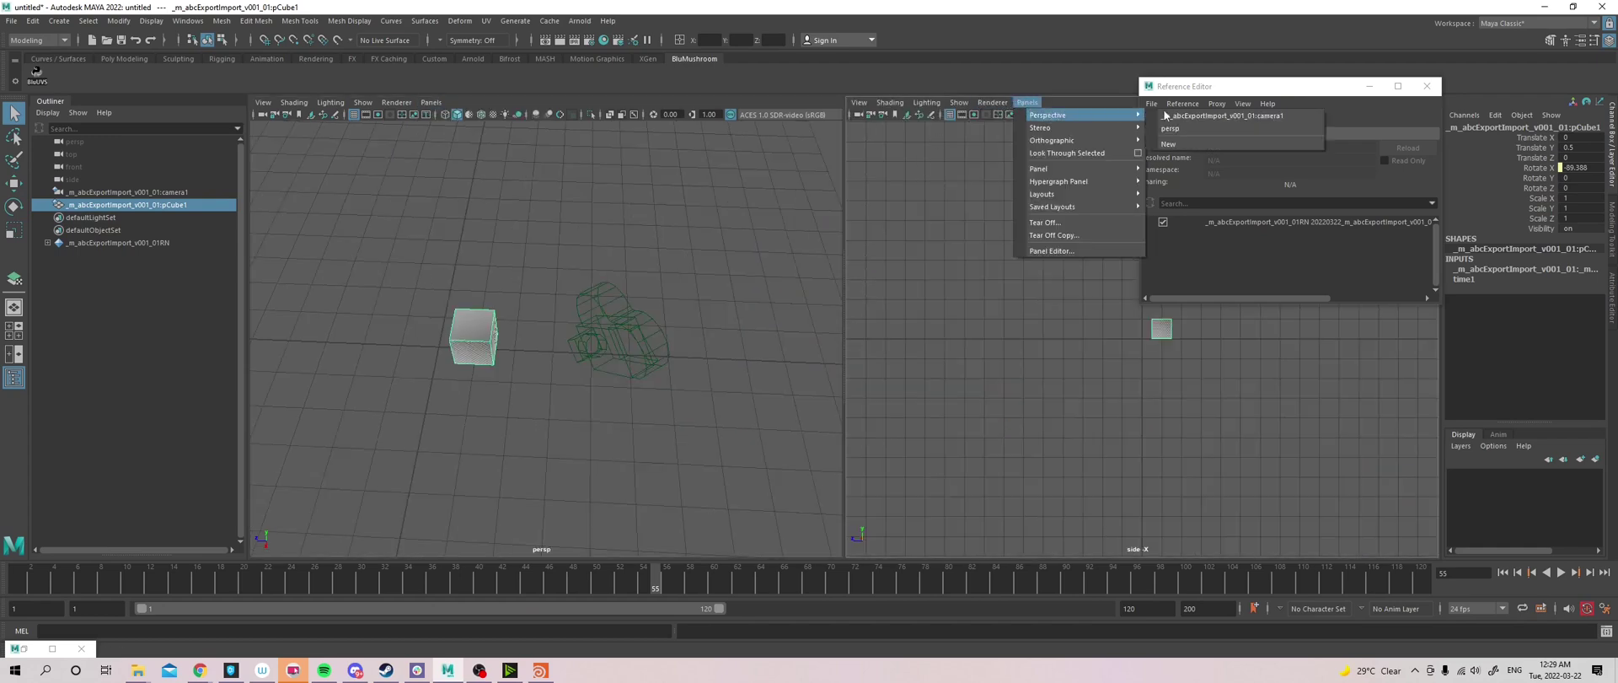
{"action": "left_click", "coordinate": [1189, 117]}
{"action": "left_click_drag", "start_coordinate": [845, 354], "coordinate": [571, 358]}
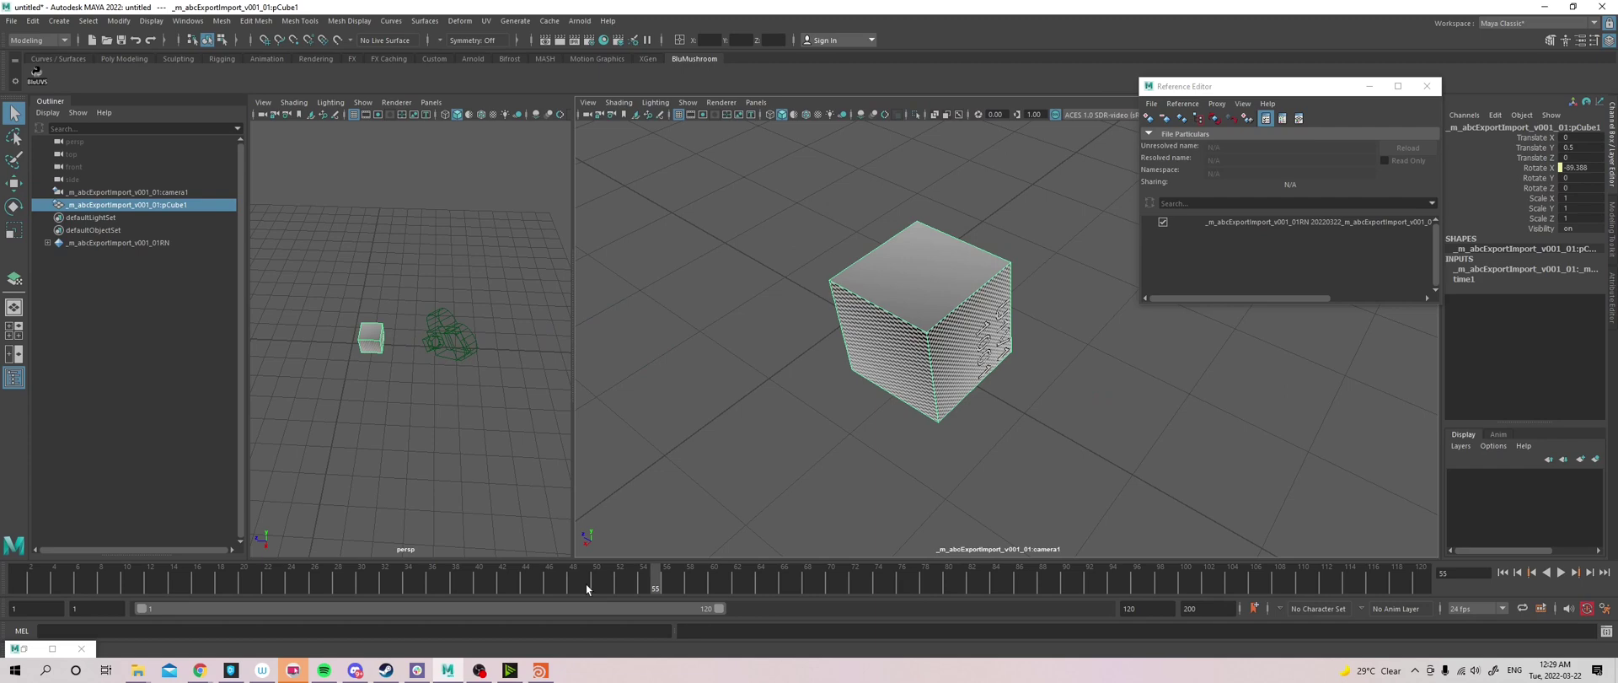
{"action": "key", "text": "alt+v"}
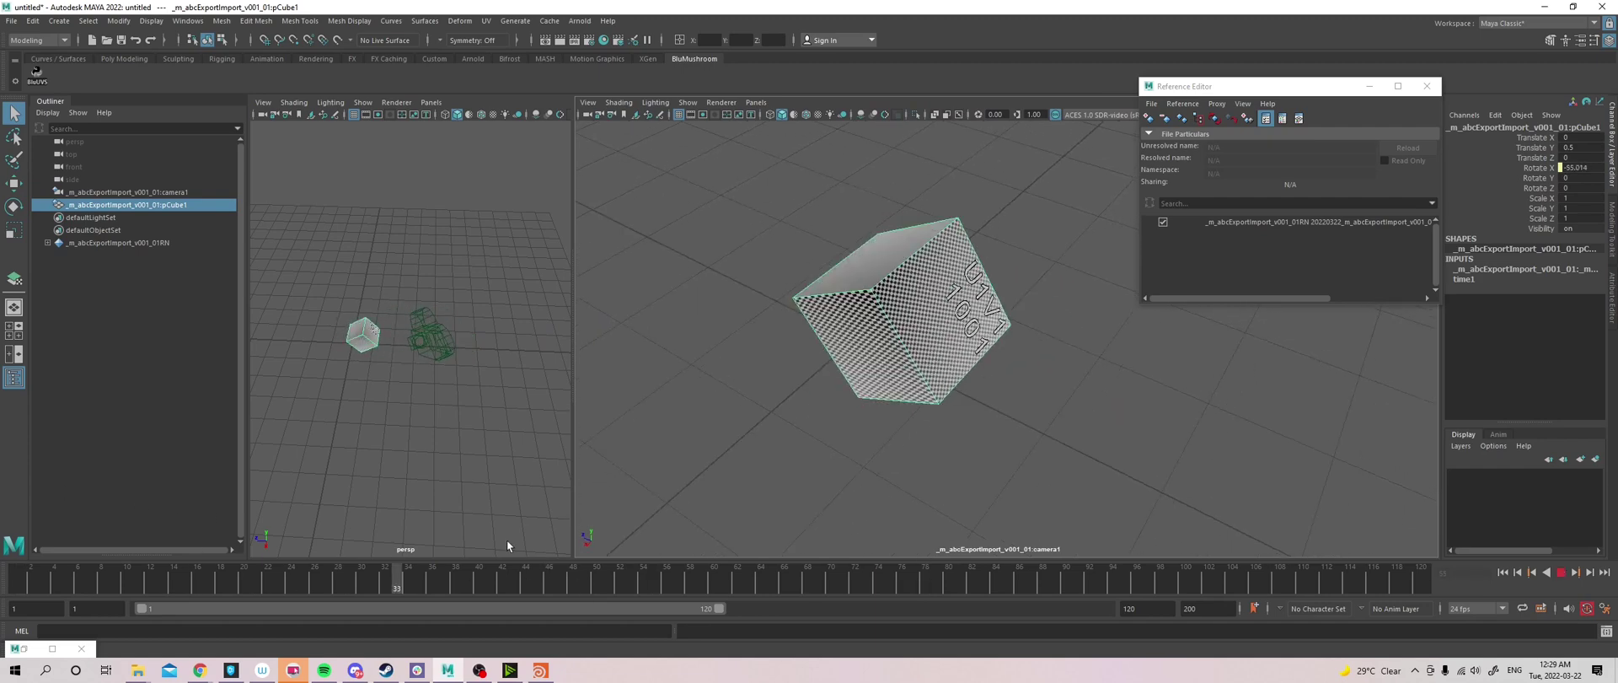
{"action": "key", "text": "alt+v"}
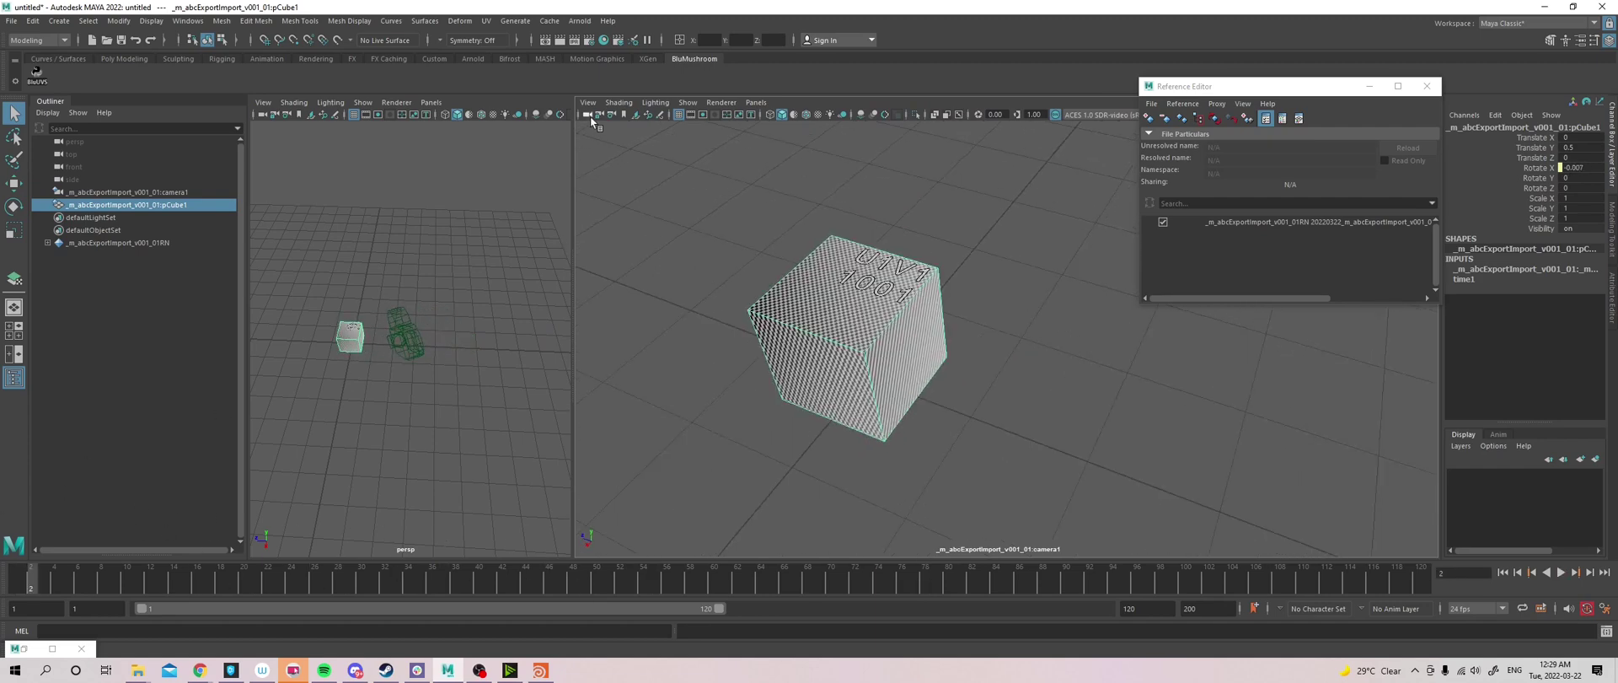
Turn on camera1's resolution gate with Overscan fit, close the Reference Editor, and preview
{"action": "left_click", "coordinate": [589, 115]}
{"action": "key", "text": "ctrl+a"}
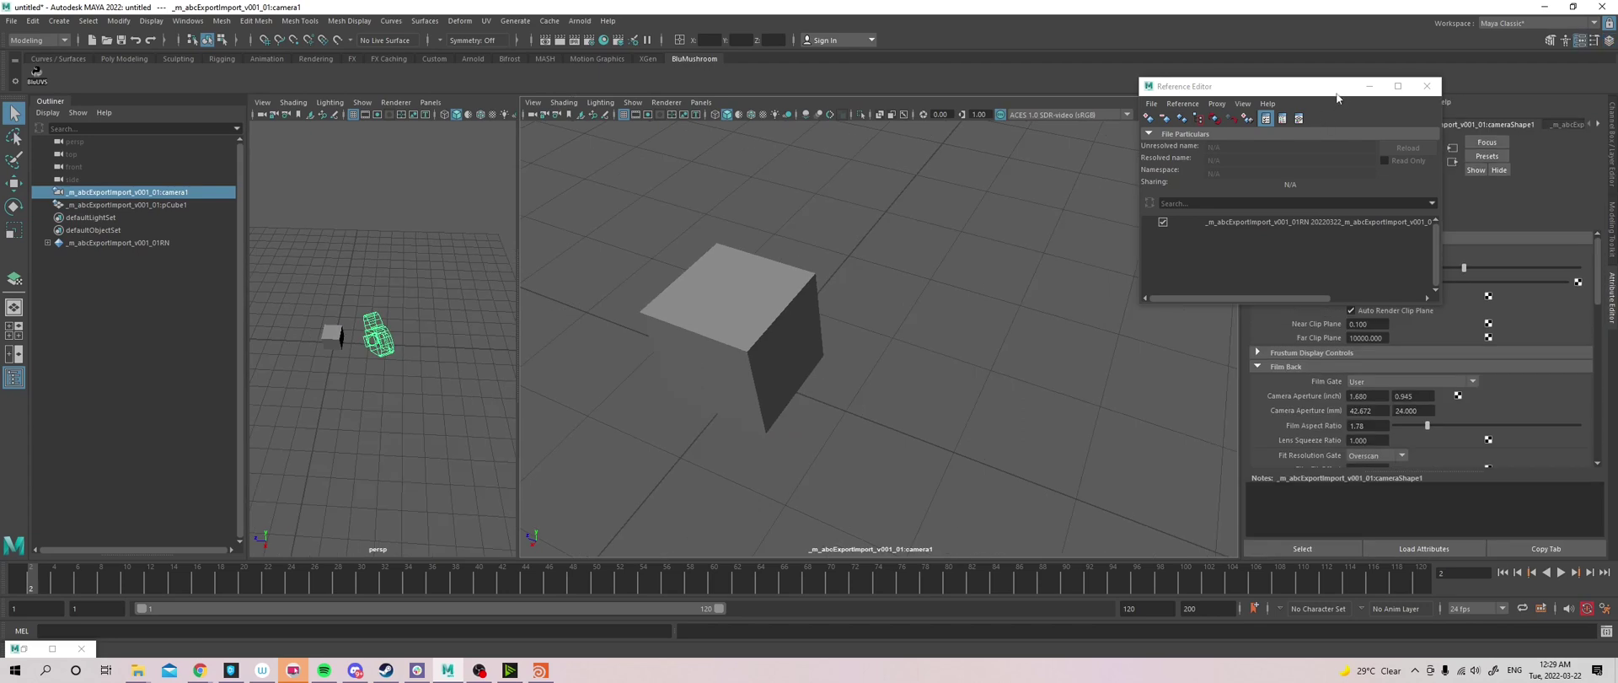
{"action": "left_click", "coordinate": [1426, 86]}
{"action": "scroll", "coordinate": [1335, 282], "scroll_direction": "down", "scroll_amount": 3}
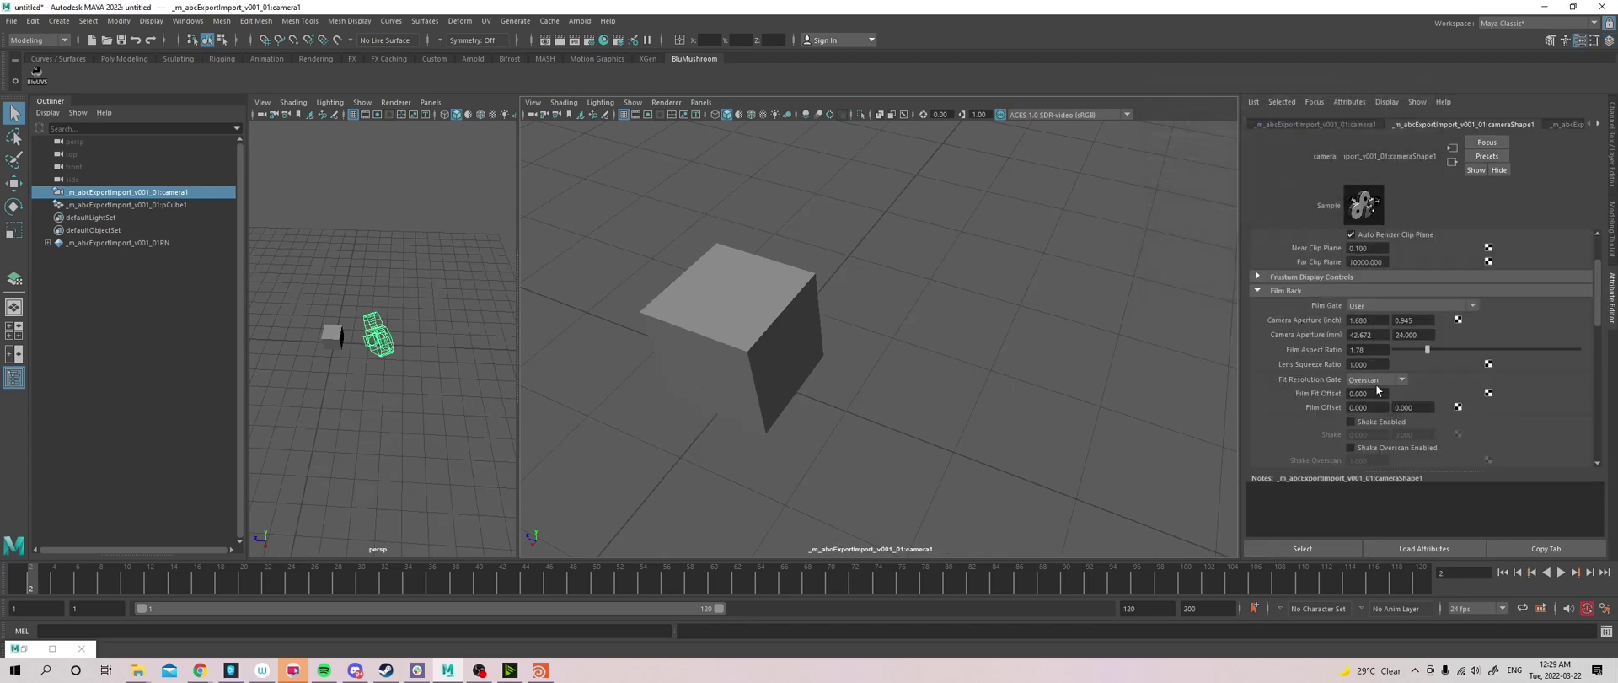
{"action": "left_click", "coordinate": [1380, 380]}
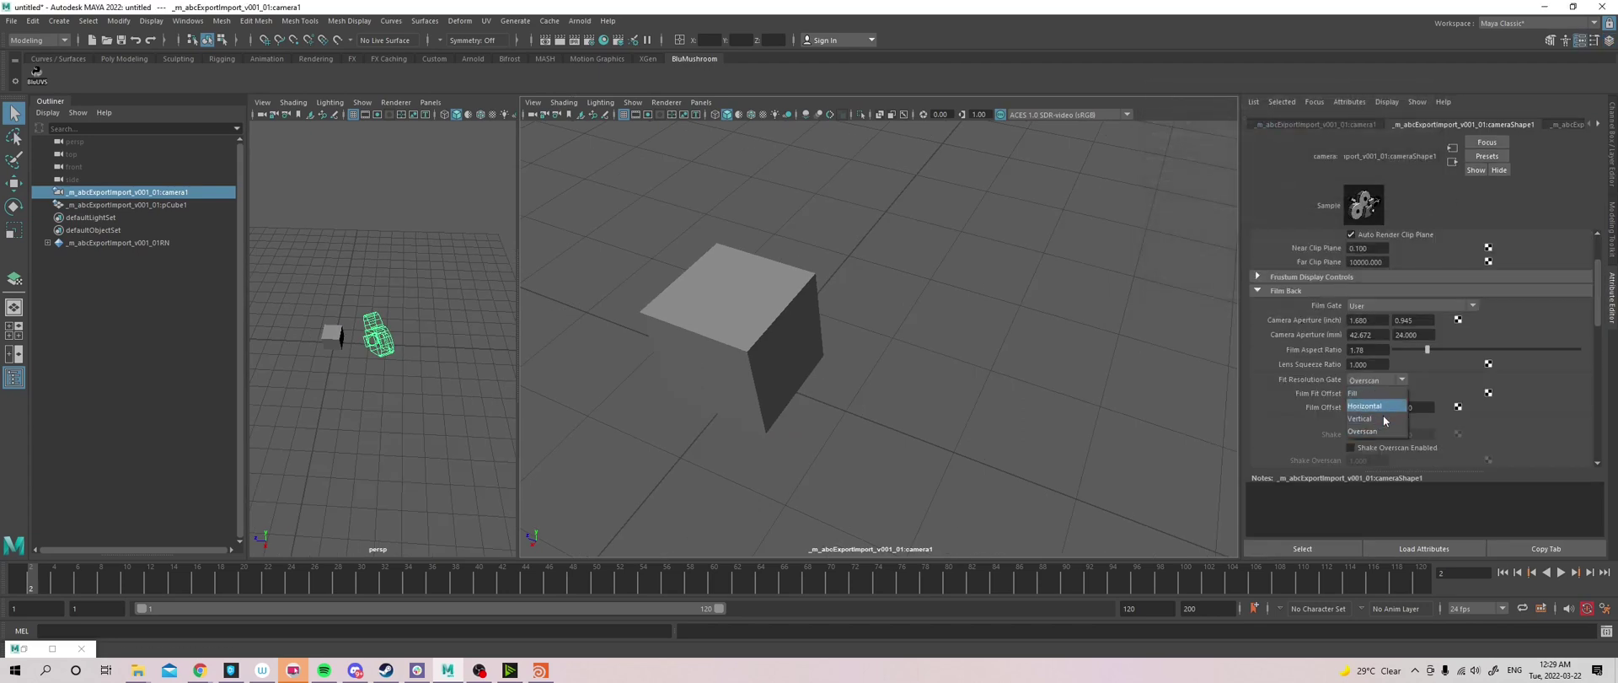
{"action": "left_click", "coordinate": [1383, 430]}
{"action": "scroll", "coordinate": [1335, 392], "scroll_direction": "down", "scroll_amount": 5}
{"action": "scroll", "coordinate": [1357, 362], "scroll_direction": "down", "scroll_amount": 5}
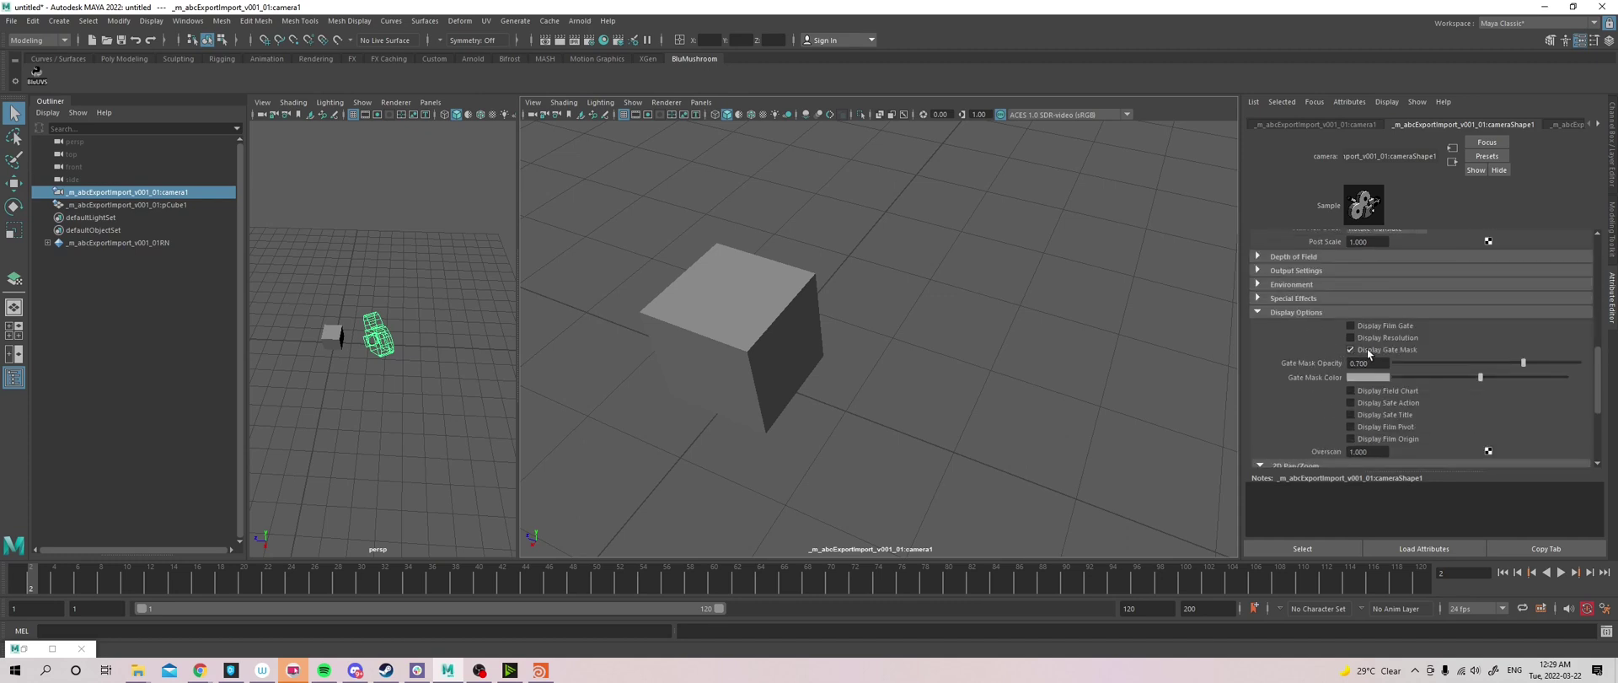
{"action": "left_click", "coordinate": [1378, 337]}
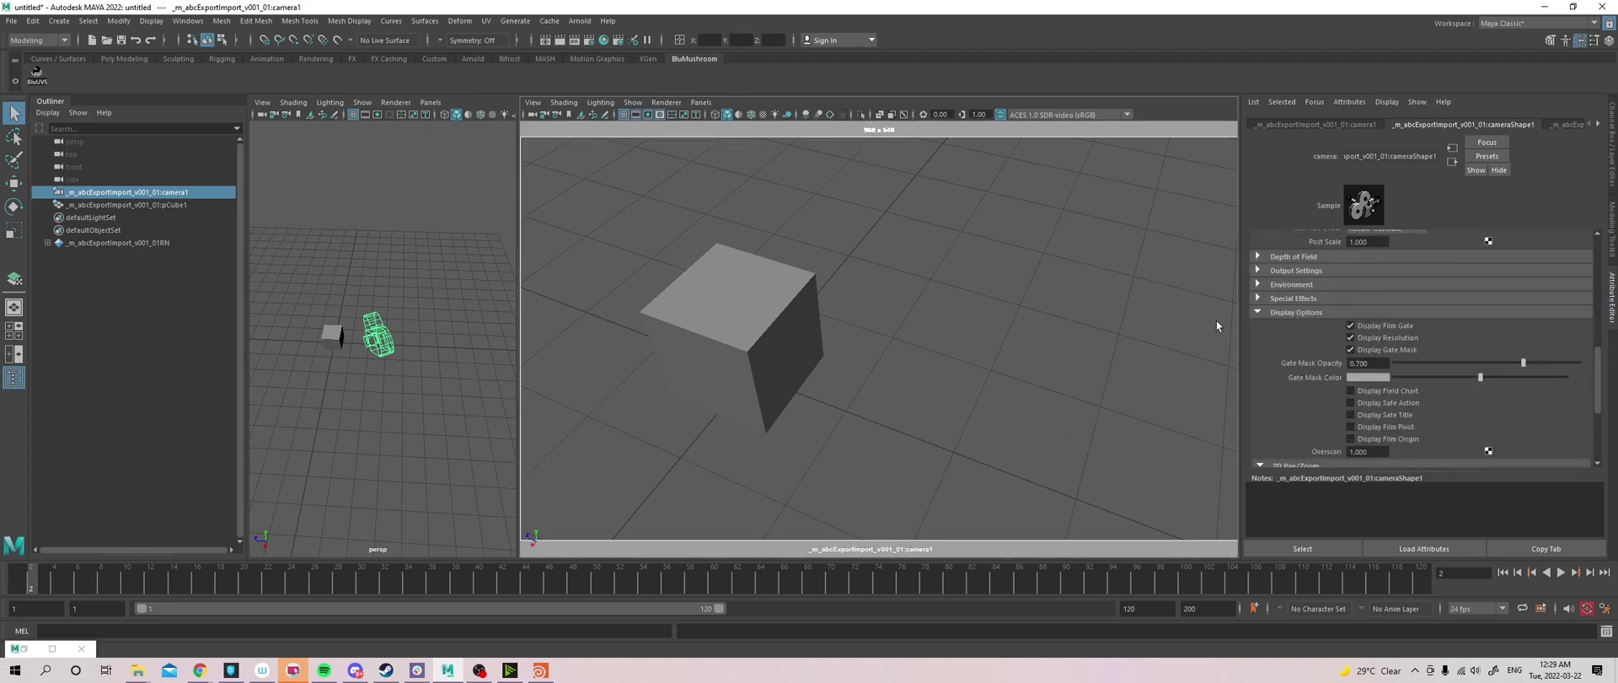
{"action": "key", "text": "alt+v"}
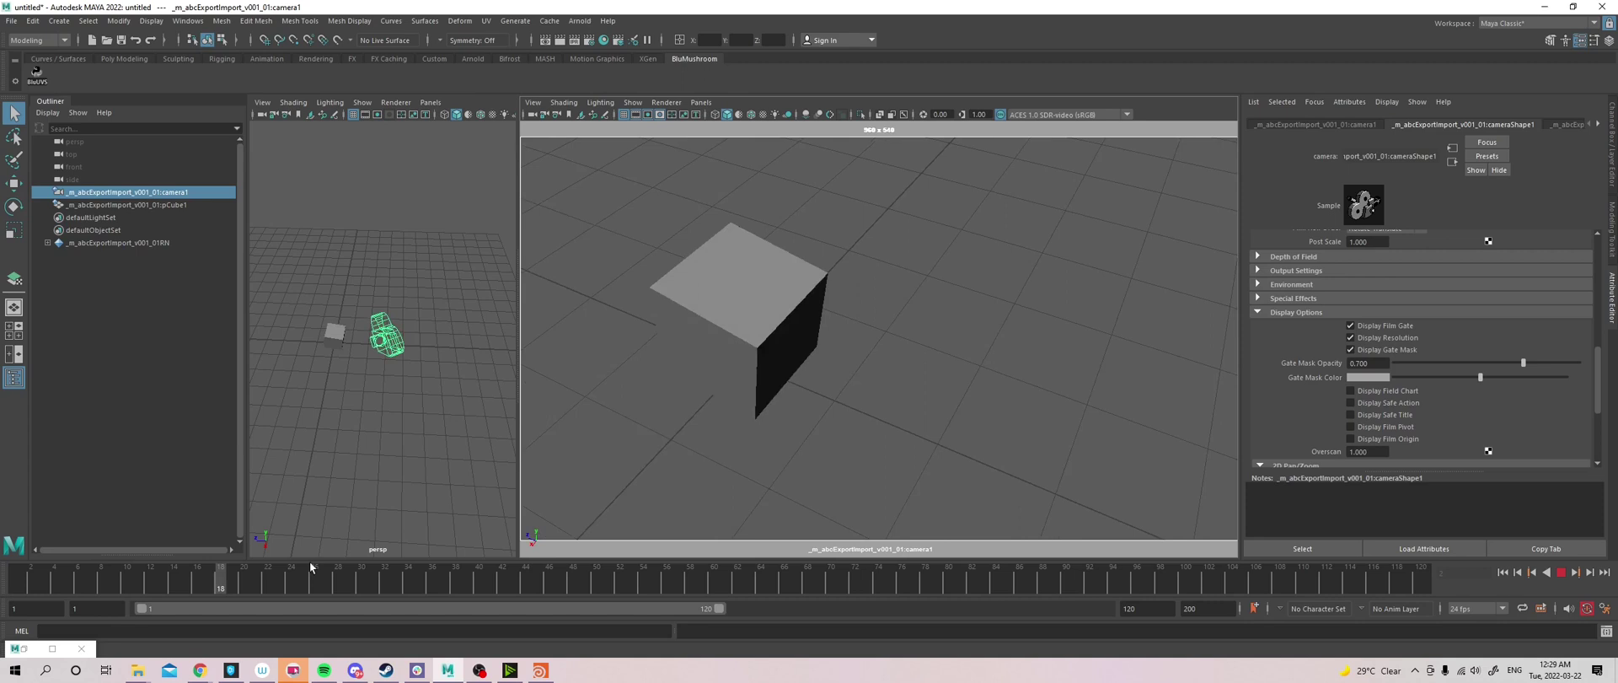
{"action": "key", "text": "alt+shift+v"}
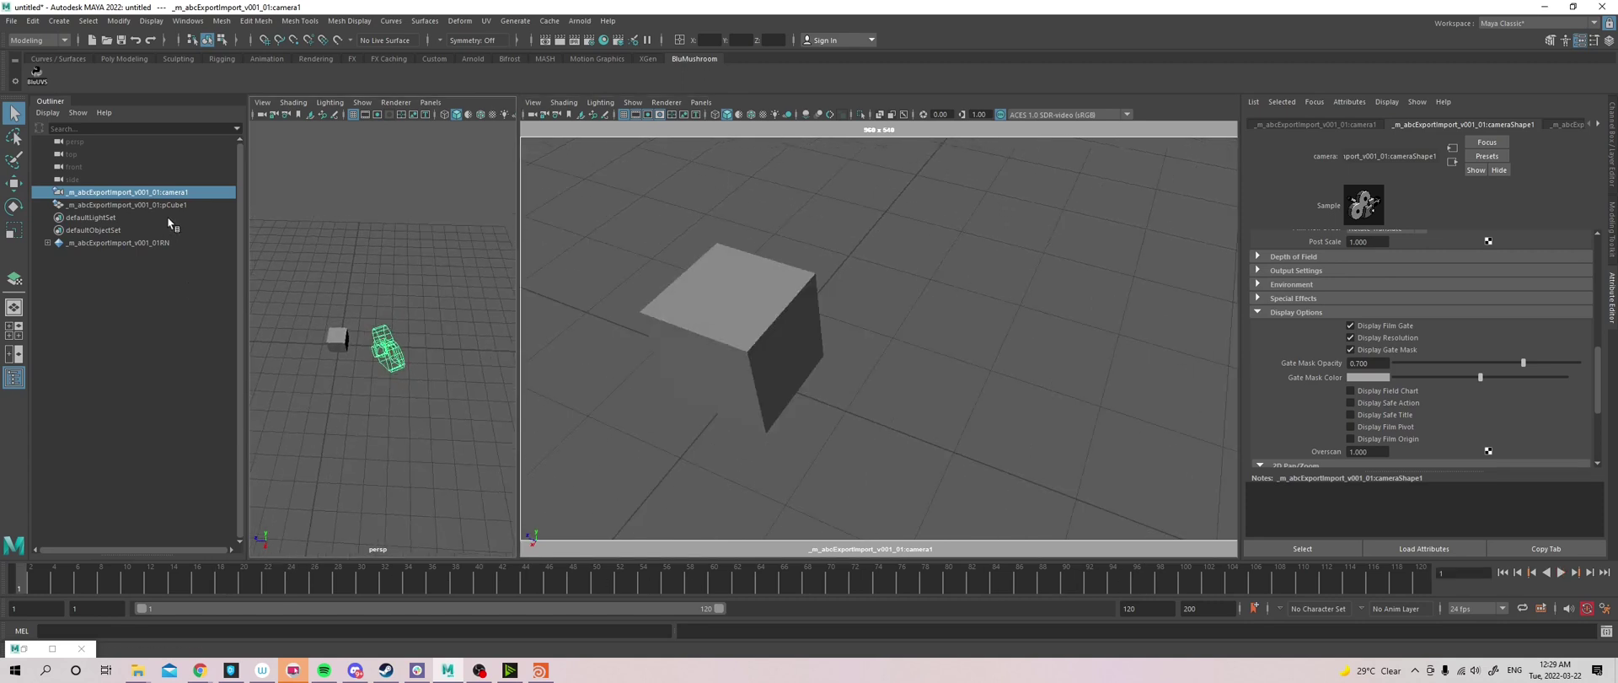
Select the referenced cube after browsing camera1's connected-node list
{"action": "left_click", "coordinate": [1476, 171]}
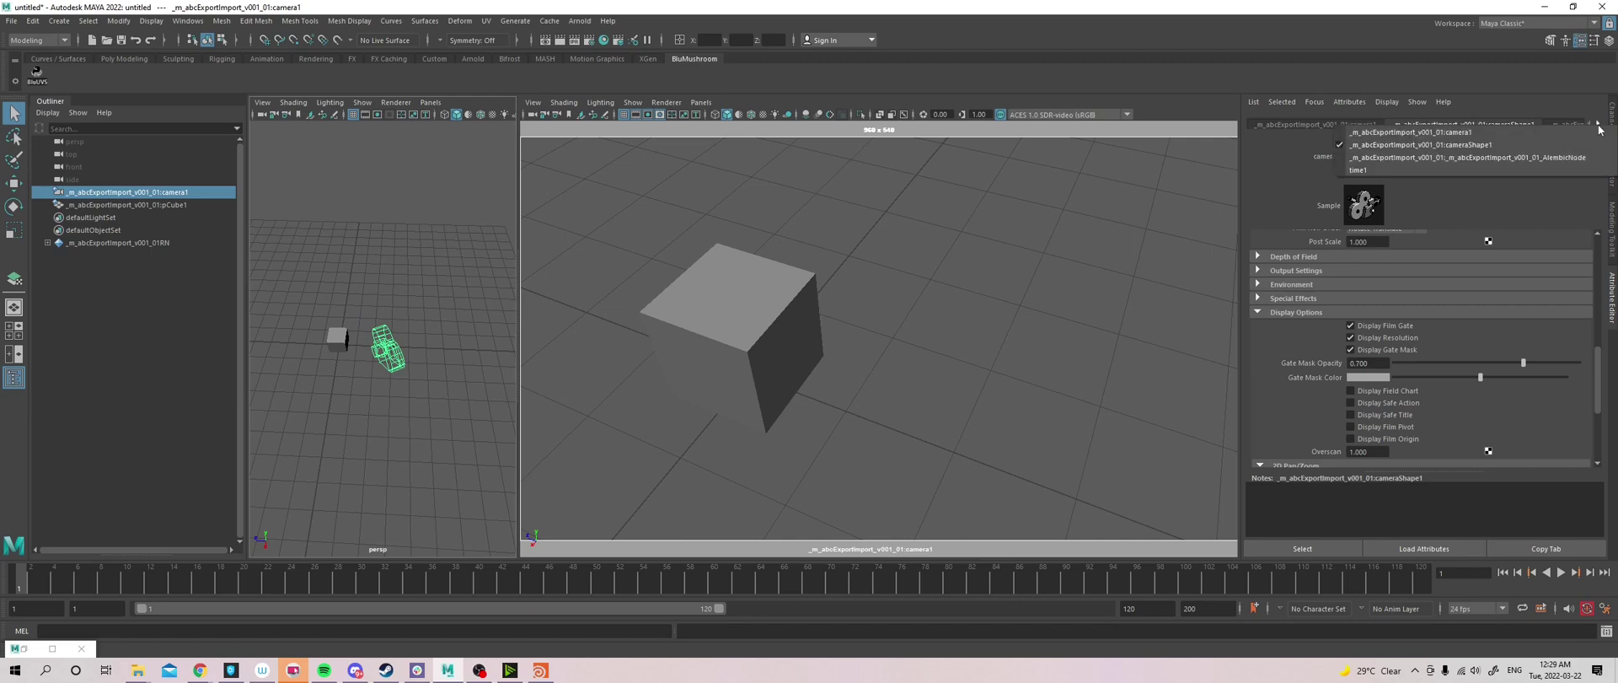
{"action": "left_click", "coordinate": [1527, 166]}
{"action": "left_click", "coordinate": [185, 206]}
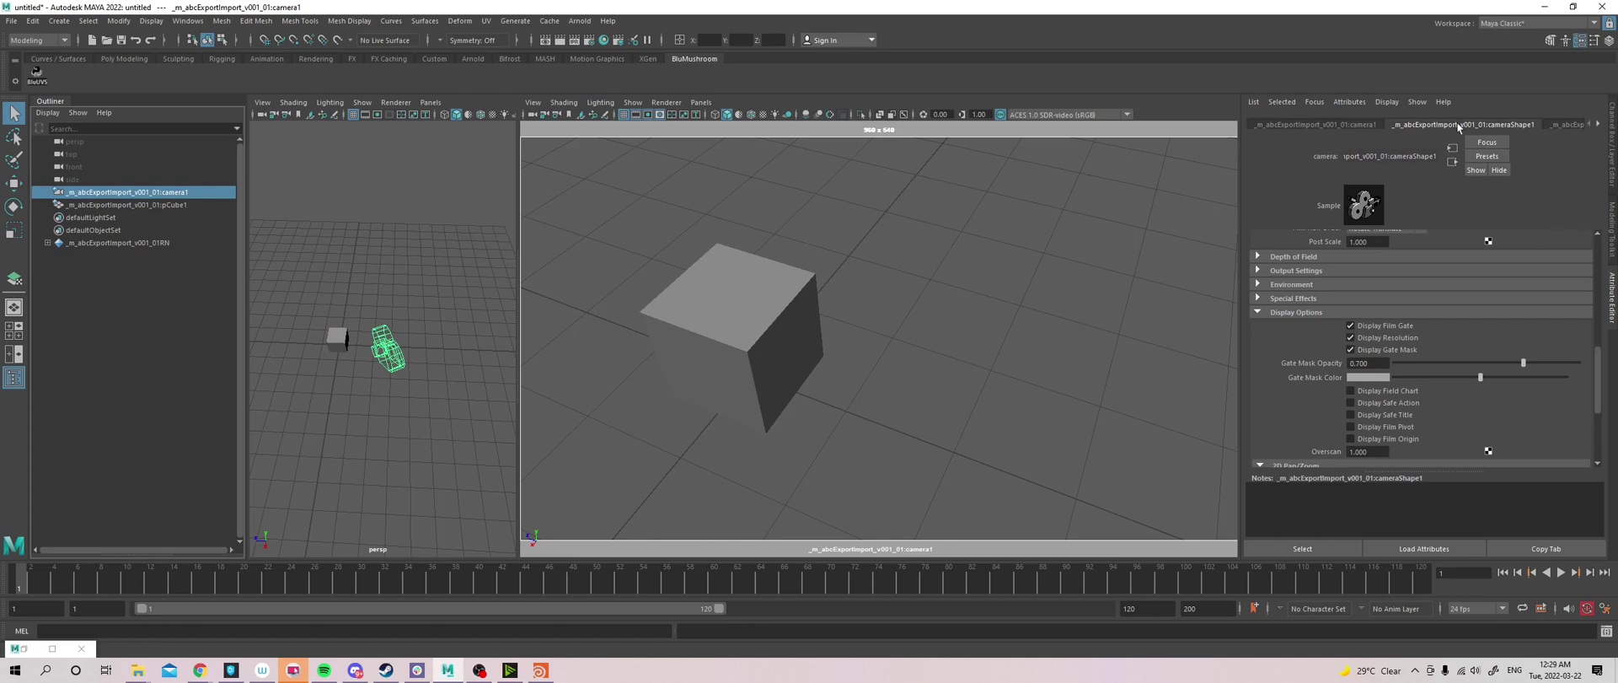
{"action": "left_click", "coordinate": [1596, 125]}
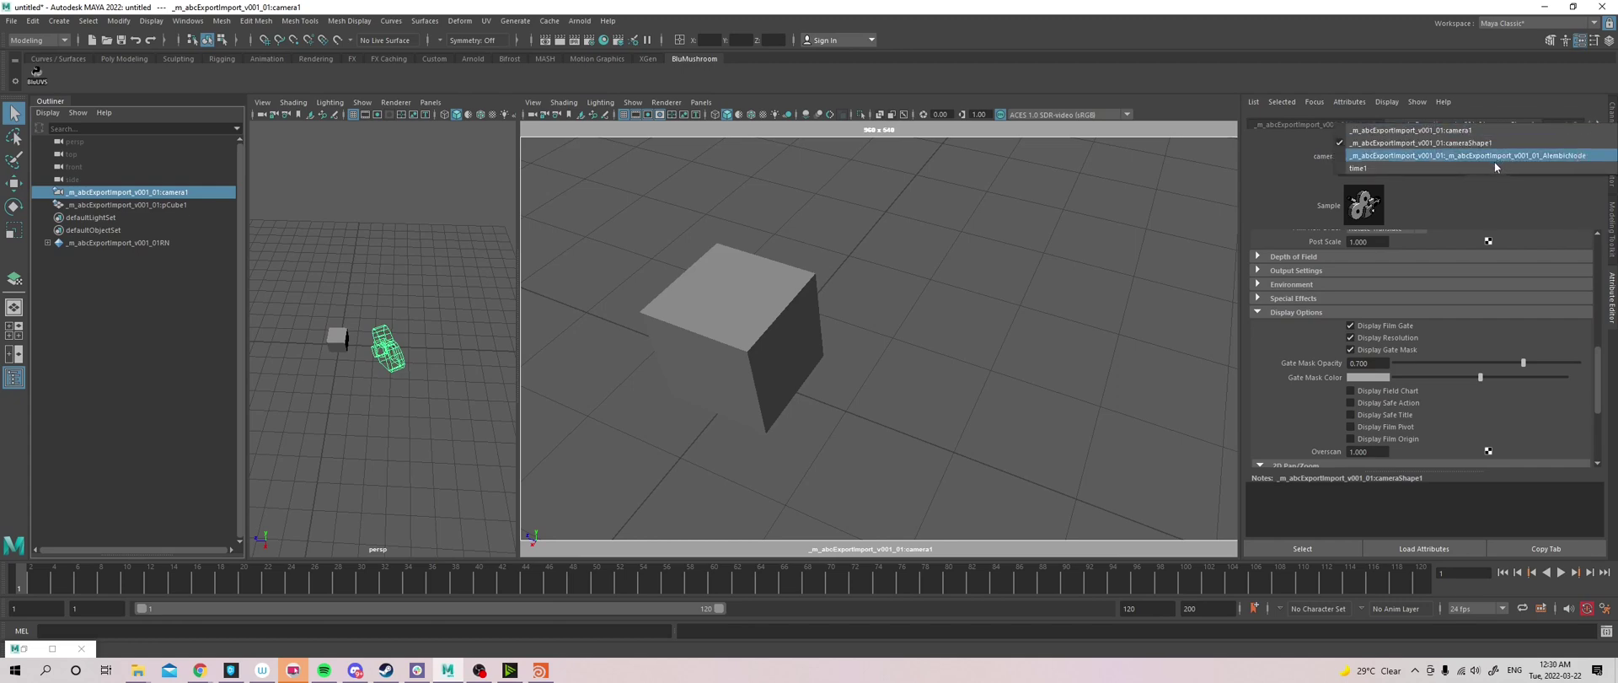
{"action": "left_click", "coordinate": [207, 204]}
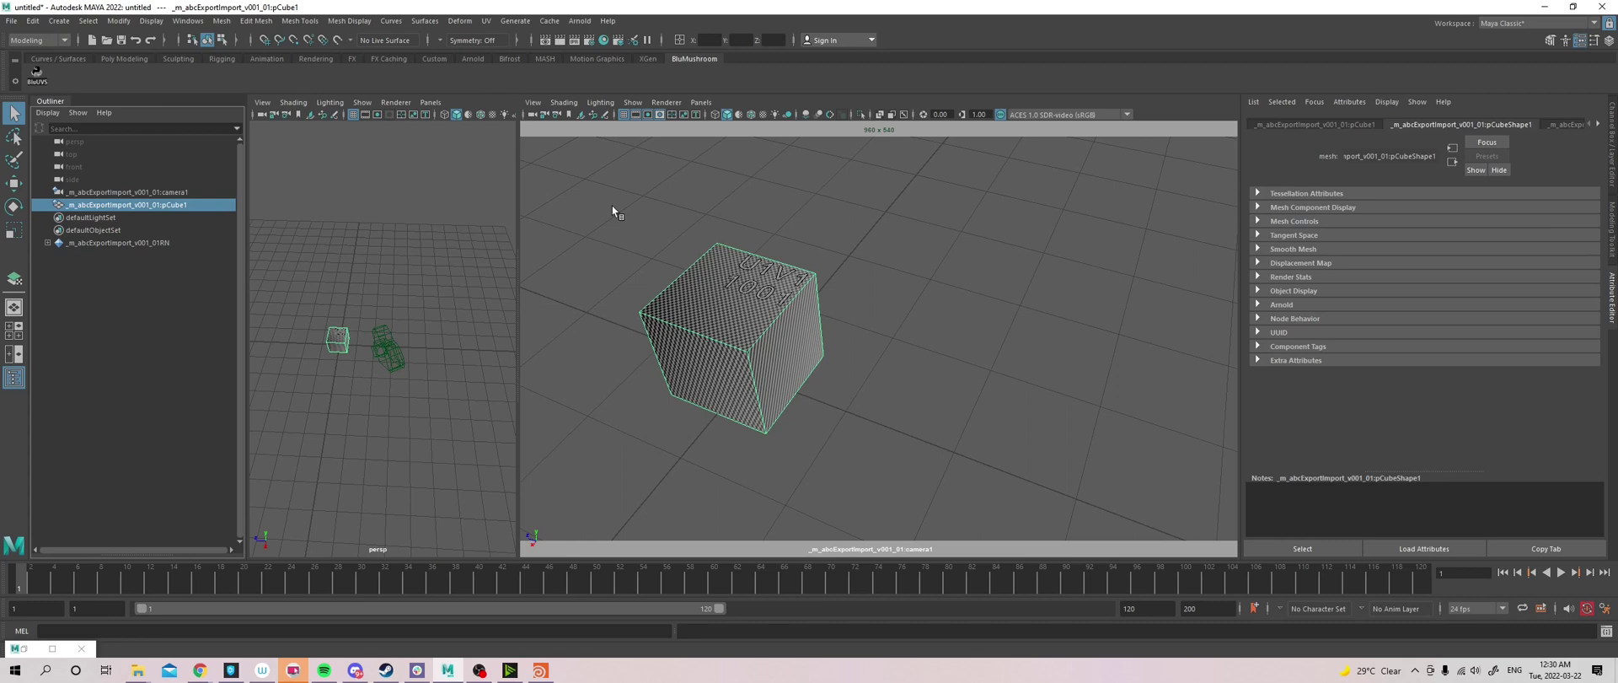
{"action": "left_click", "coordinate": [1595, 126]}
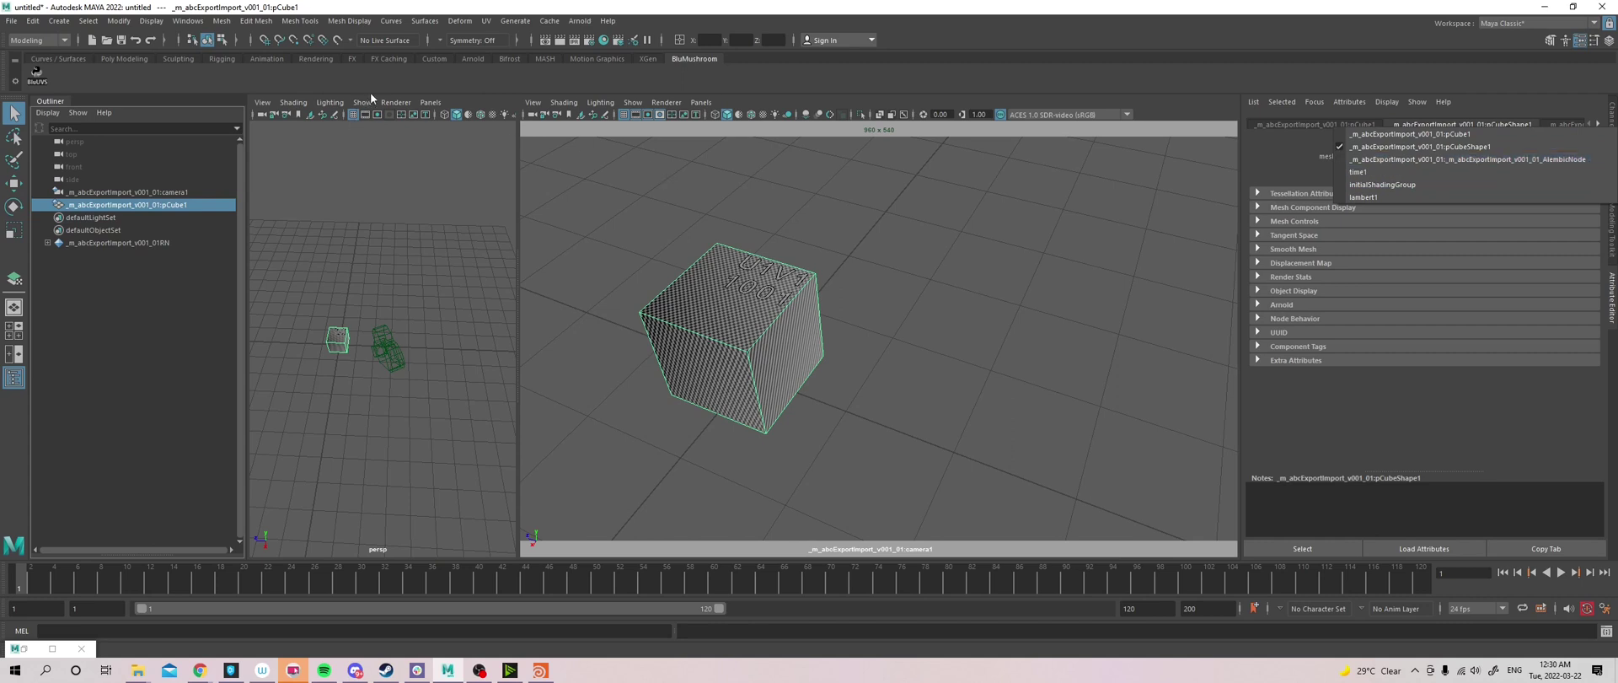
{"action": "left_click", "coordinate": [752, 109]}
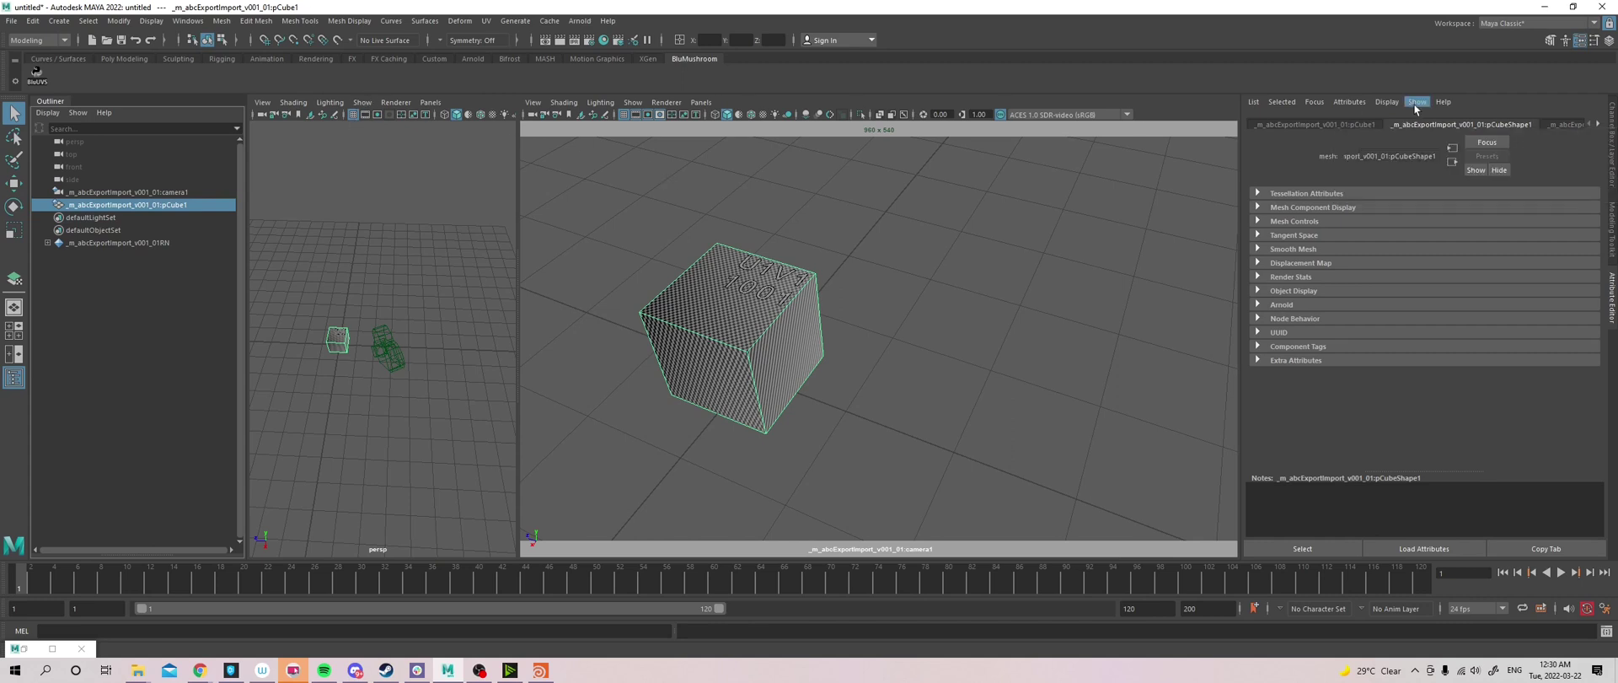
Step through the cube's transform and mesh shape tabs to its AlembicNode tab
{"action": "left_click", "coordinate": [1596, 123]}
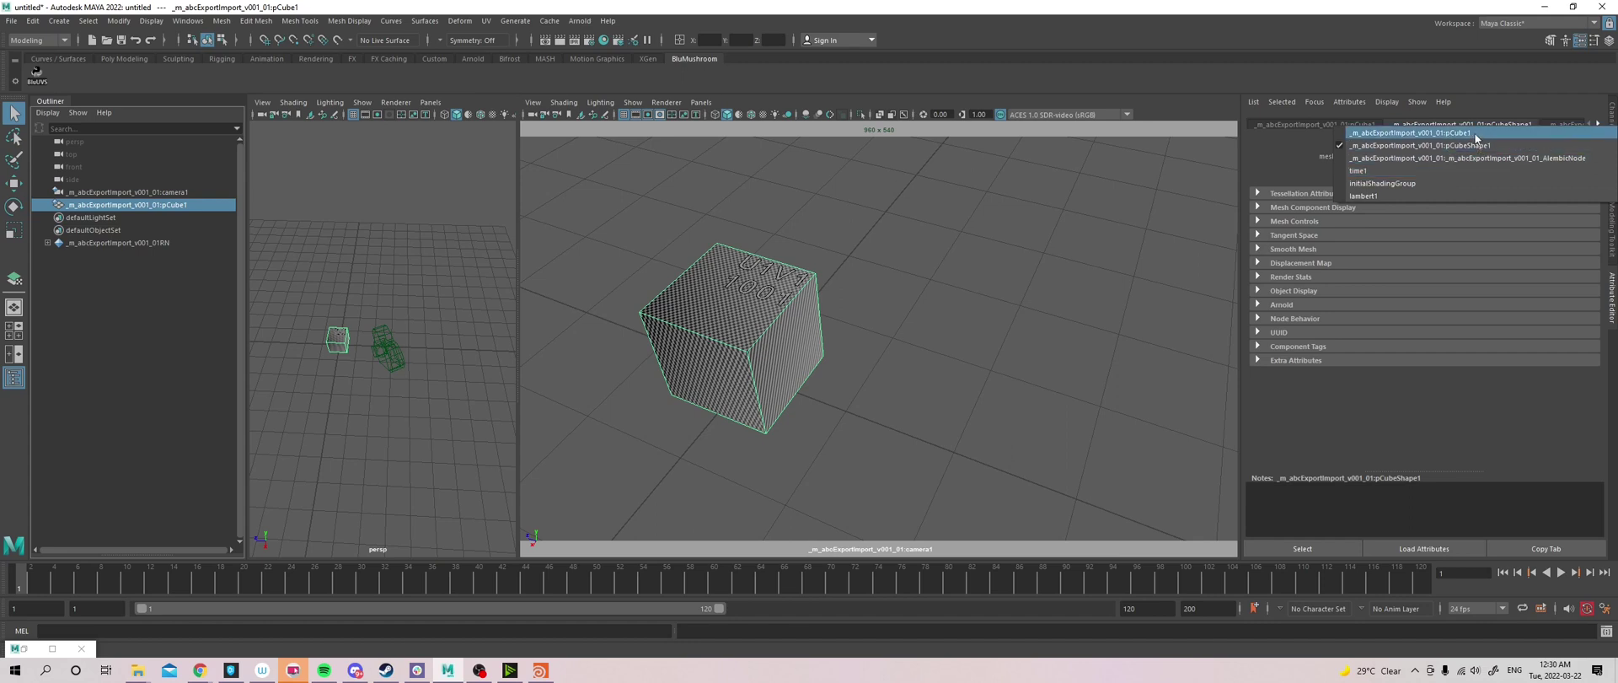
{"action": "left_click", "coordinate": [1296, 163]}
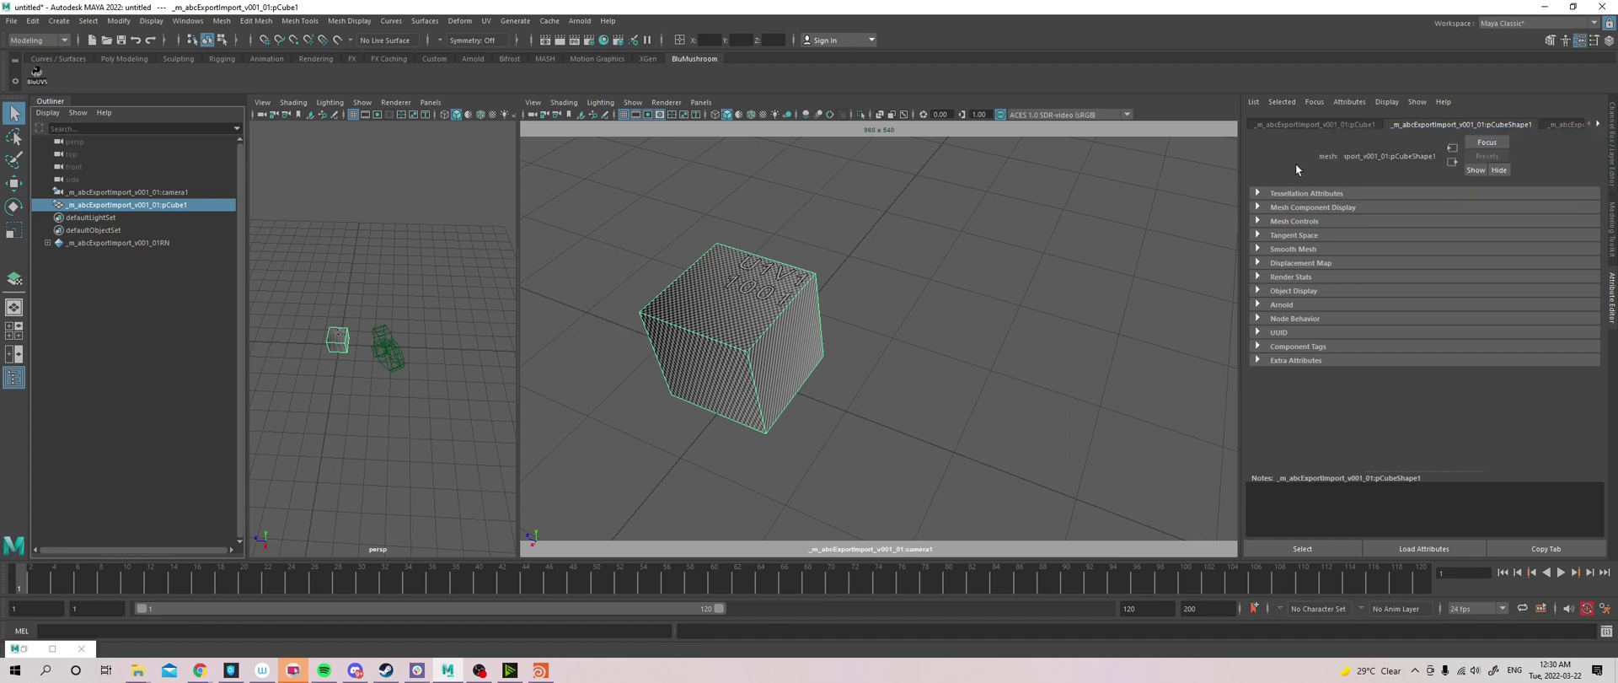
{"action": "left_click", "coordinate": [1293, 124]}
{"action": "left_click", "coordinate": [1430, 128]}
{"action": "left_click", "coordinate": [1567, 124]}
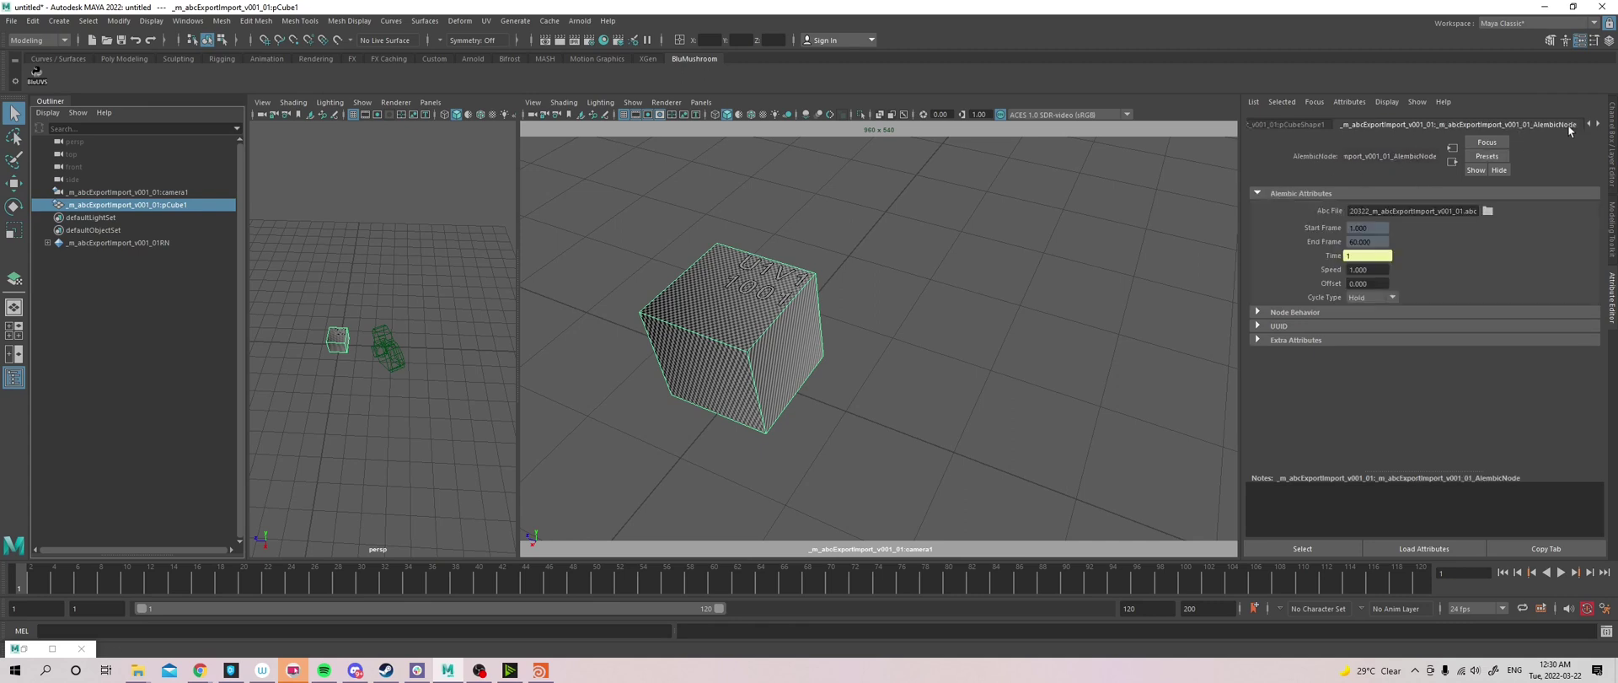
{"action": "left_click", "coordinate": [1597, 124]}
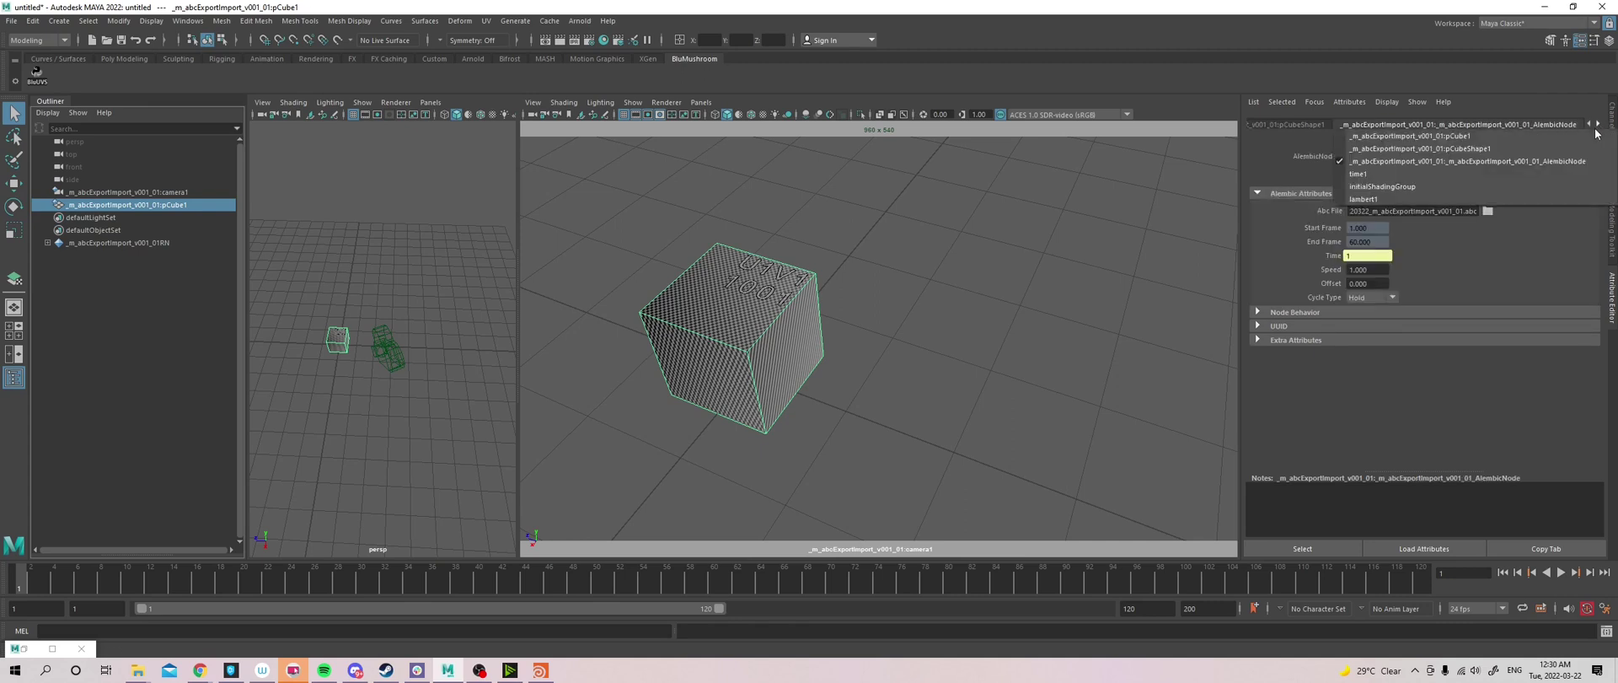
{"action": "left_click", "coordinate": [1535, 162]}
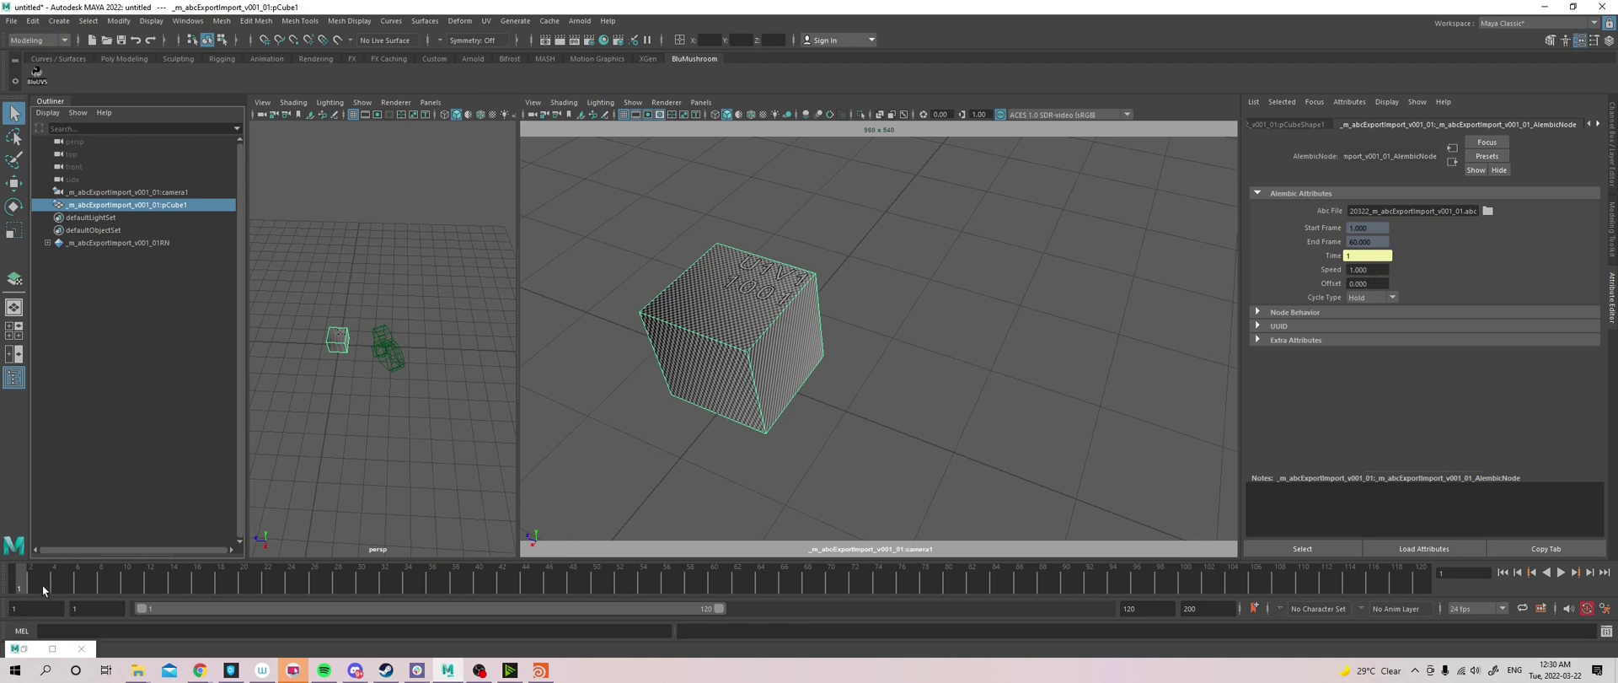
{"action": "key", "text": "alt+v"}
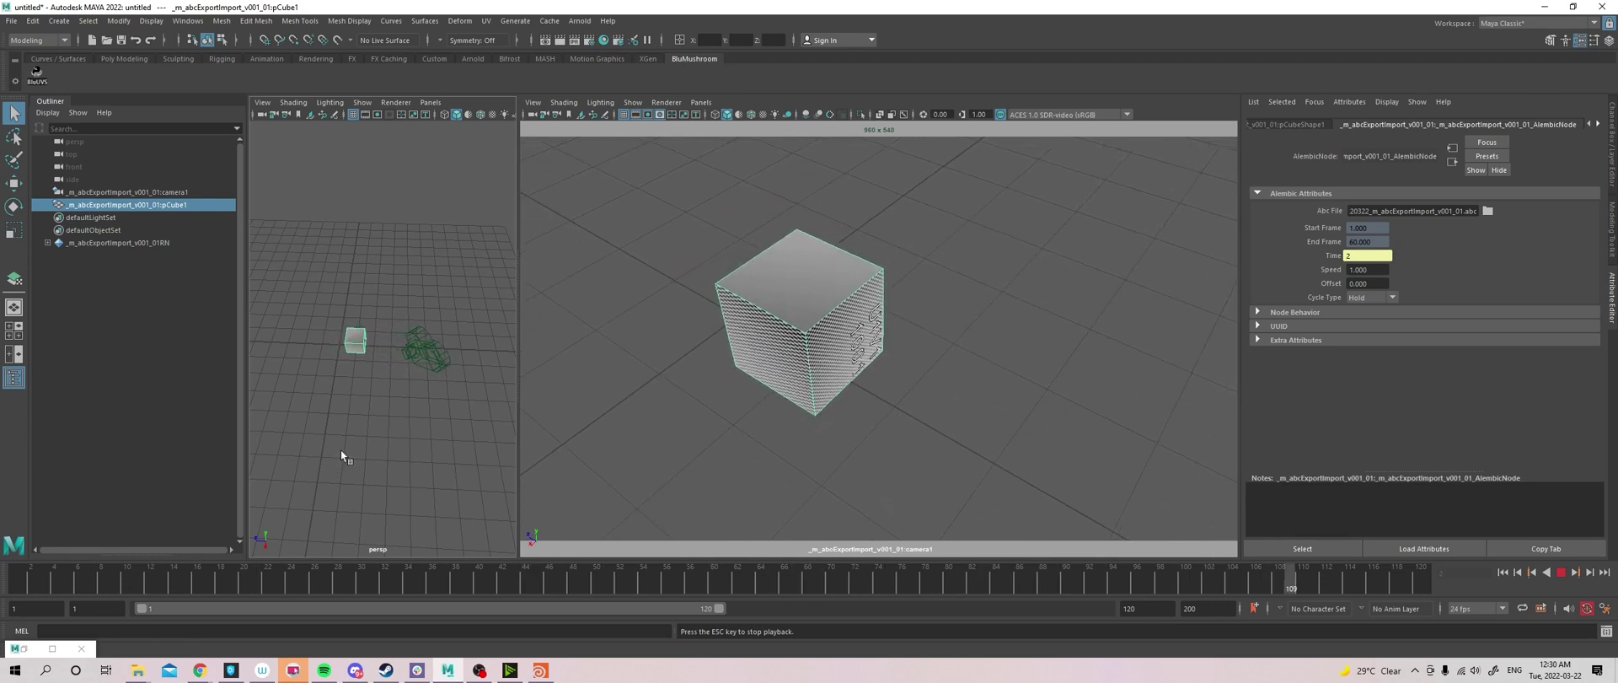
{"action": "key", "text": "Escape"}
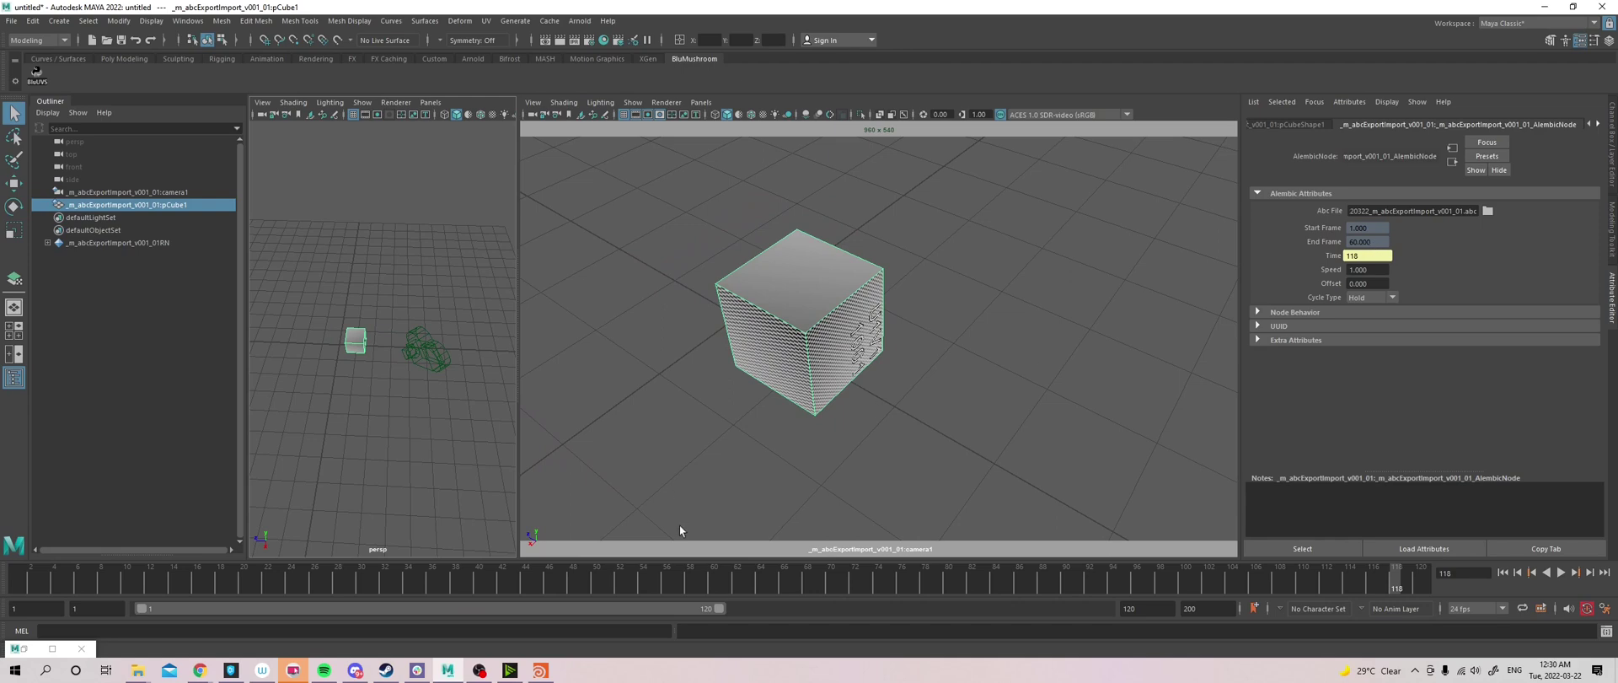
{"action": "mouse_move", "coordinate": [606, 589]}
{"action": "left_mouse_down"}
{"action": "mouse_move", "coordinate": [713, 590]}
{"action": "mouse_move", "coordinate": [696, 568]}
{"action": "mouse_move", "coordinate": [740, 584]}
{"action": "mouse_move", "coordinate": [715, 558]}
{"action": "left_mouse_up"}
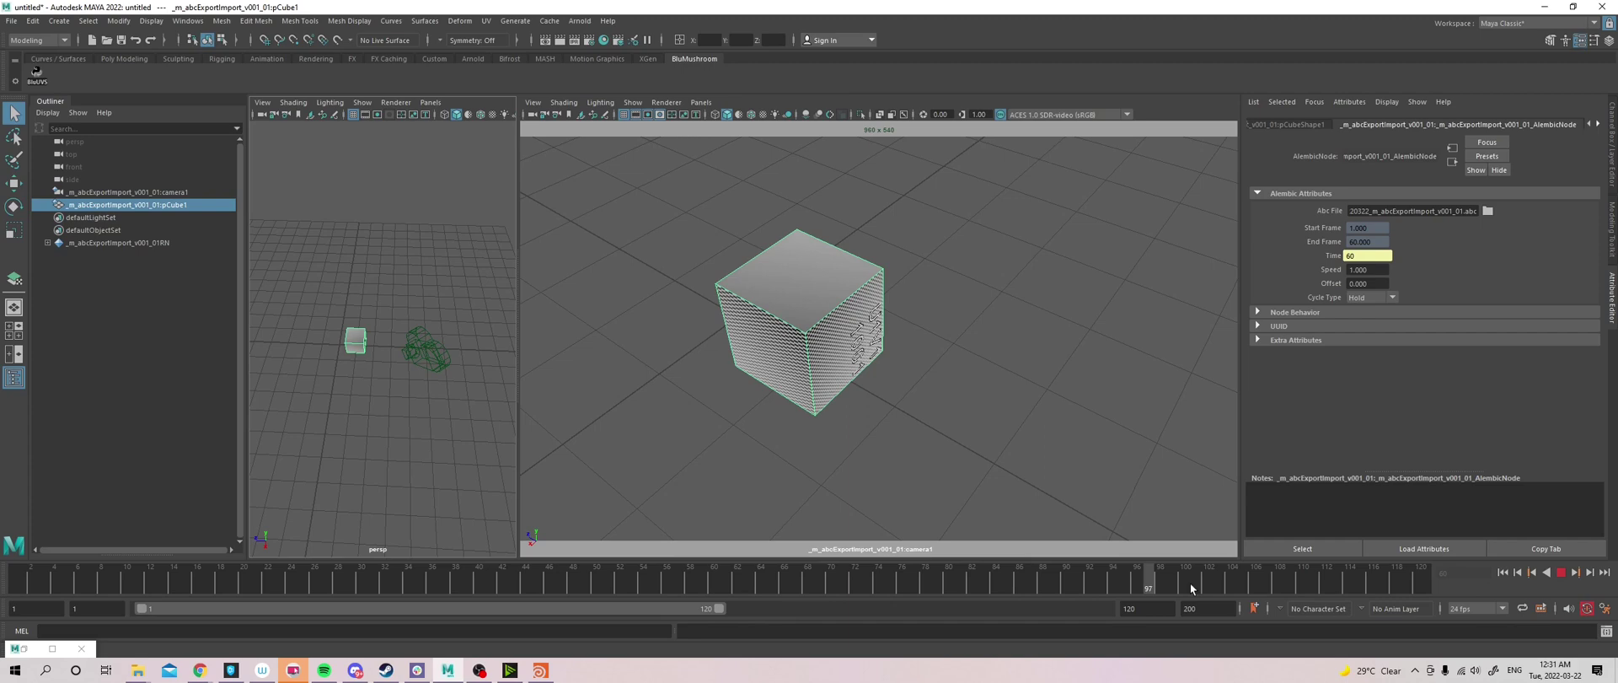
{"action": "mouse_move", "coordinate": [727, 587]}
{"action": "left_mouse_down"}
{"action": "mouse_move", "coordinate": [807, 581]}
{"action": "mouse_move", "coordinate": [727, 582]}
{"action": "left_mouse_up"}
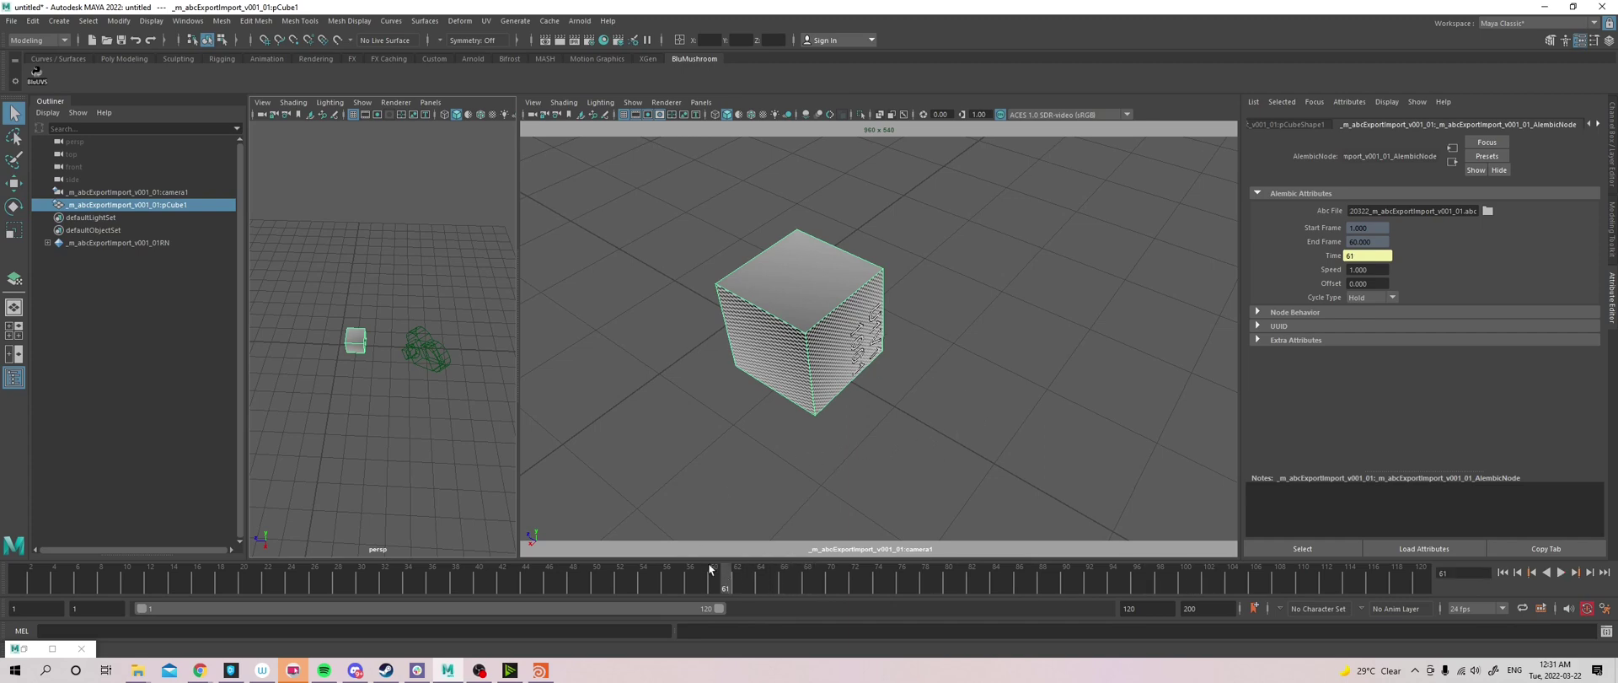
{"action": "key", "text": "alt+v"}
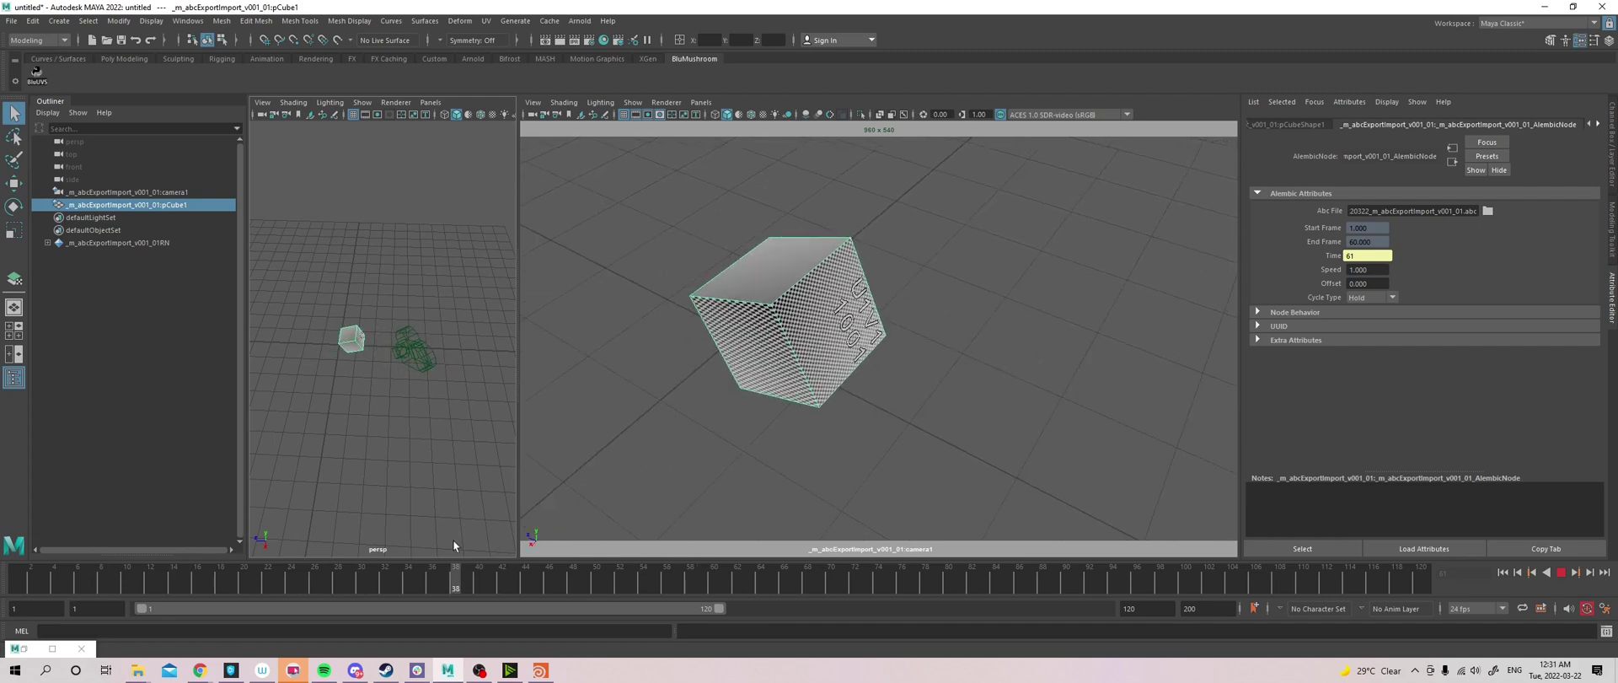
Enter 1001 as start and 1120 as end in the Range Slider, then play back from 1001
{"action": "key", "text": "alt+v"}
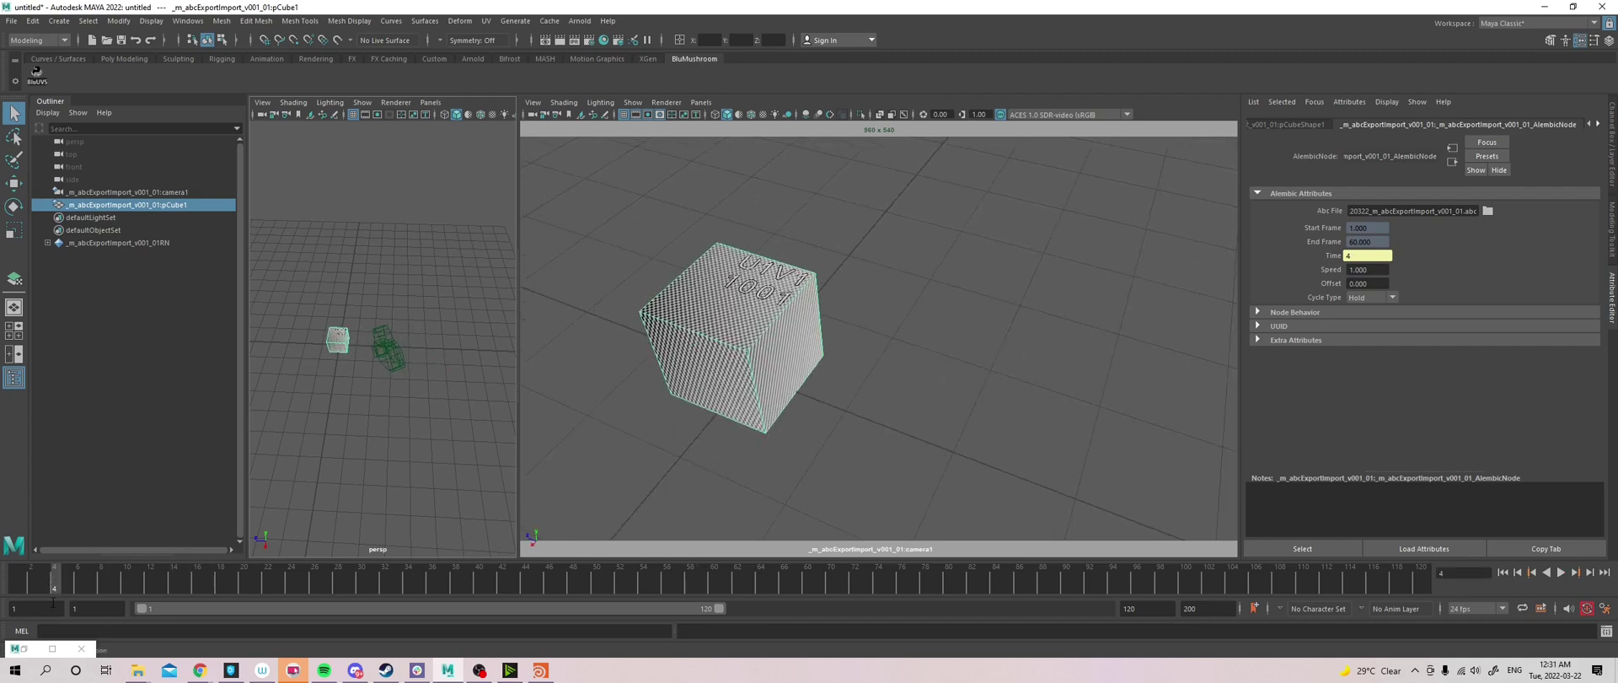
{"action": "left_click", "coordinate": [55, 606]}
{"action": "type", "text": "001"}
{"action": "key", "text": "Return"}
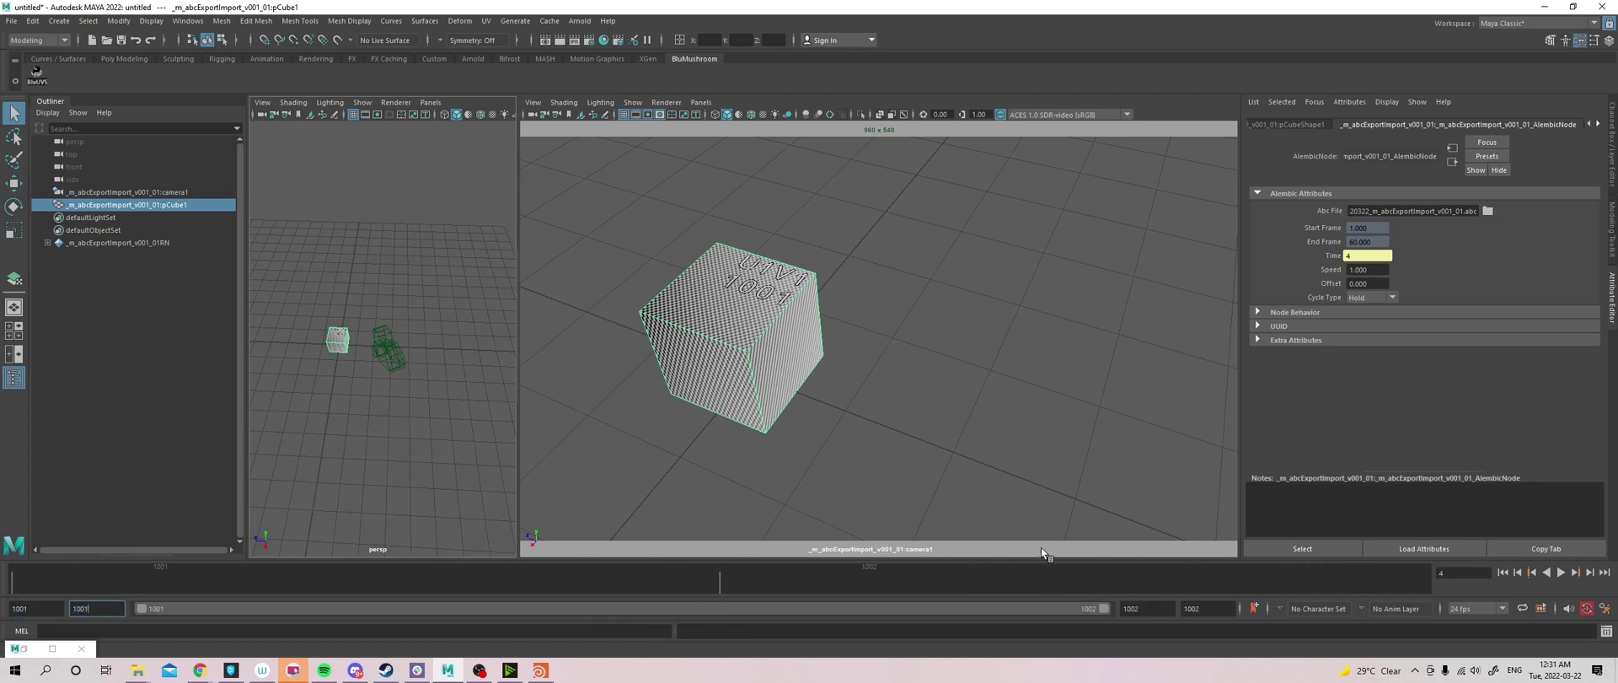
{"action": "left_click", "coordinate": [1140, 607]}
{"action": "type", "text": "1120"}
{"action": "key", "text": "Return"}
{"action": "left_click", "coordinate": [1226, 608]}
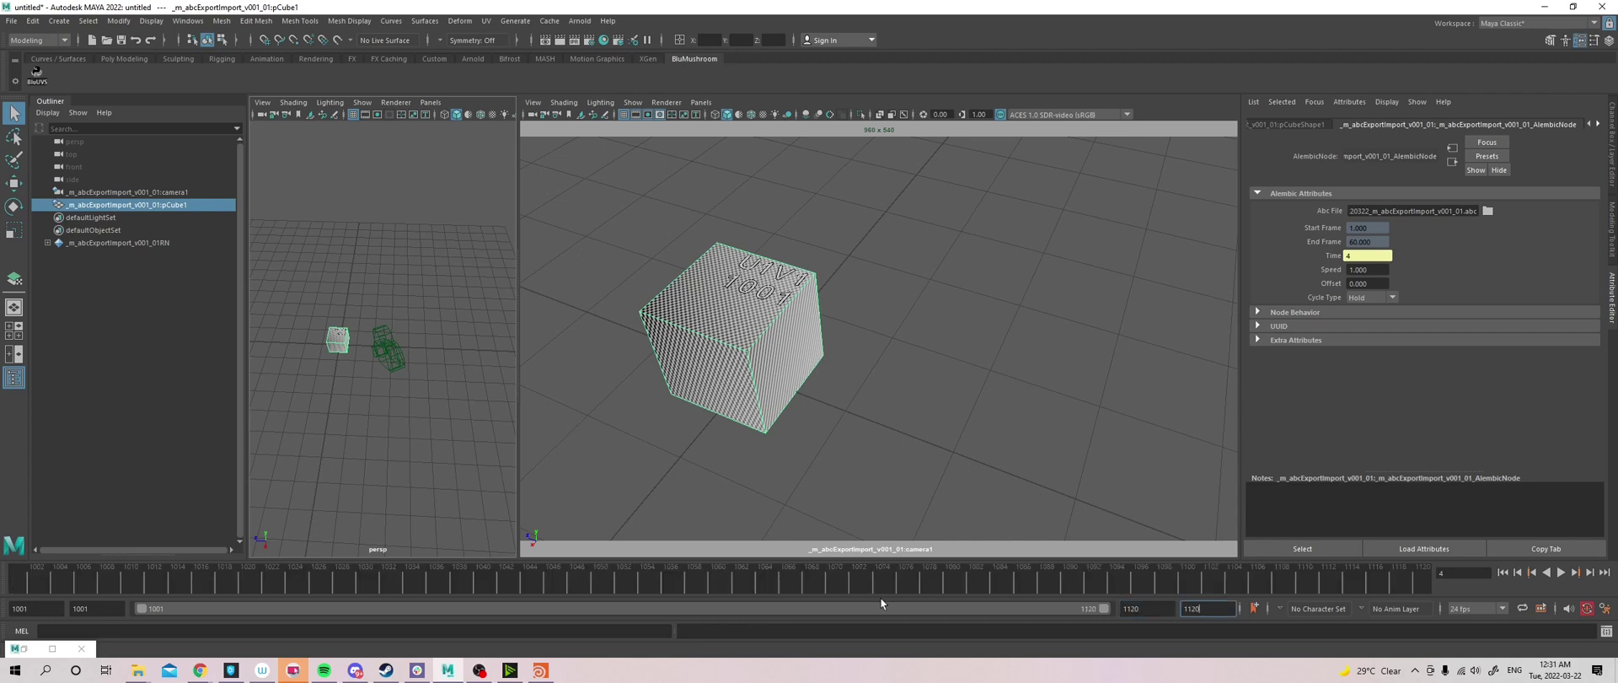
{"action": "left_click", "coordinate": [297, 567]}
{"action": "key", "text": "alt+v"}
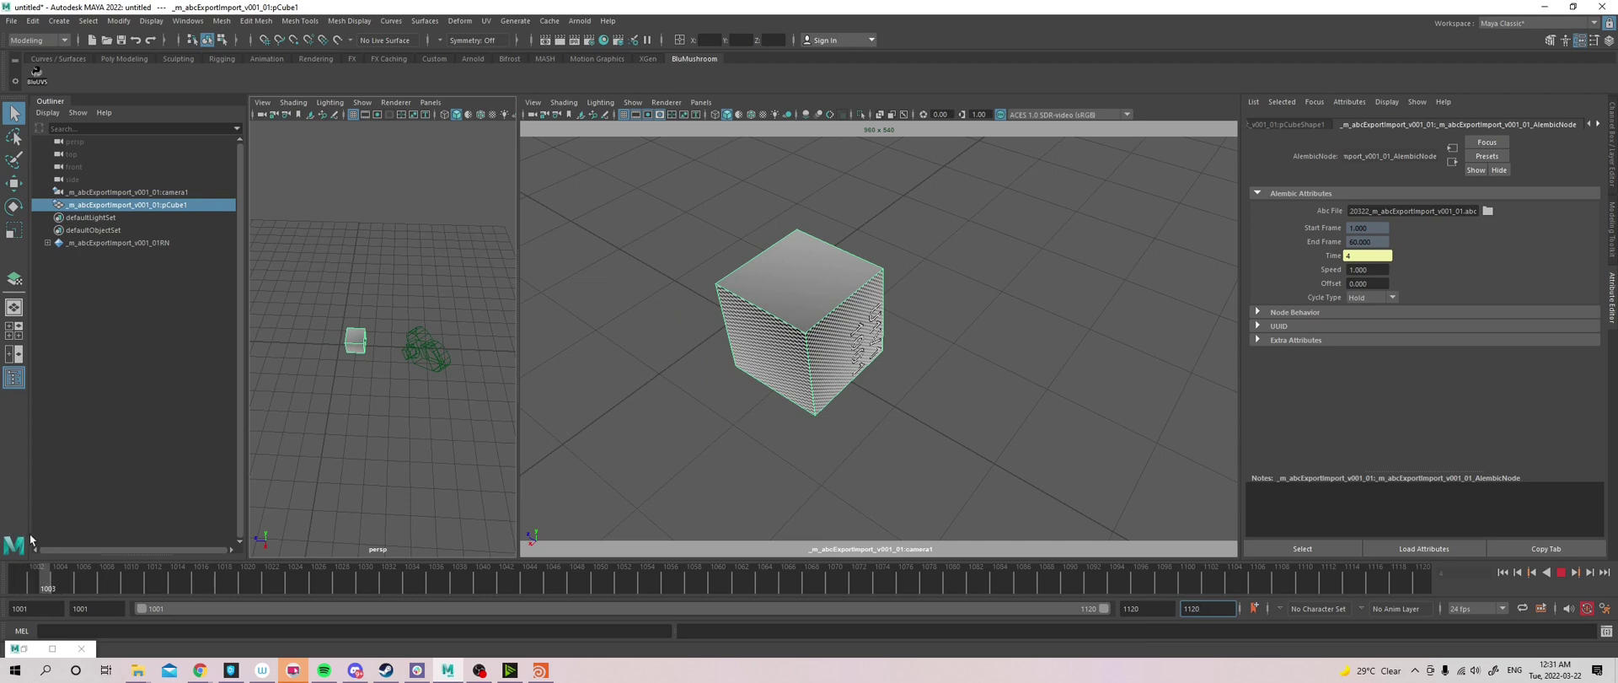
{"action": "key", "text": "alt+v"}
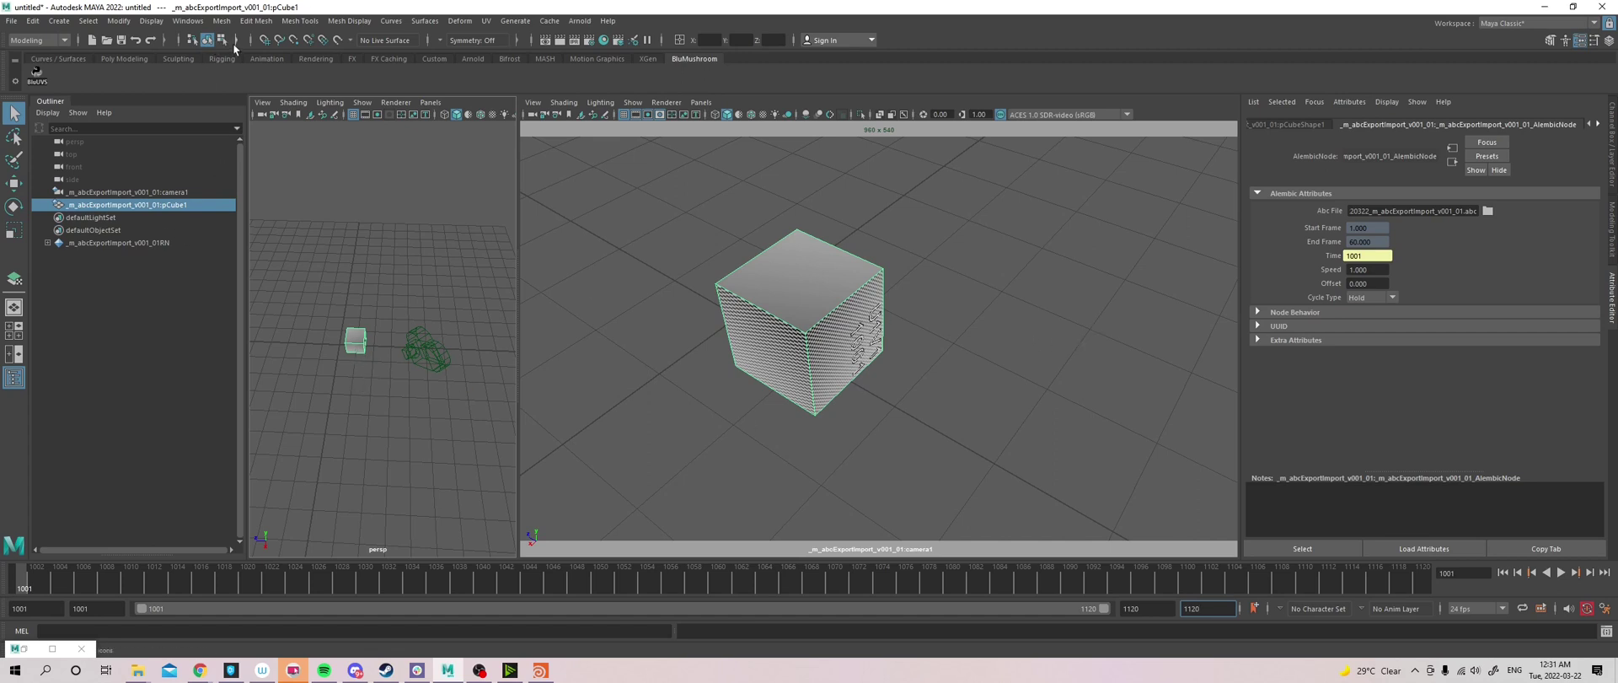
Graph camera1 and pCube1 in the Node Editor with their input and output connections
{"action": "left_click", "coordinate": [187, 21]}
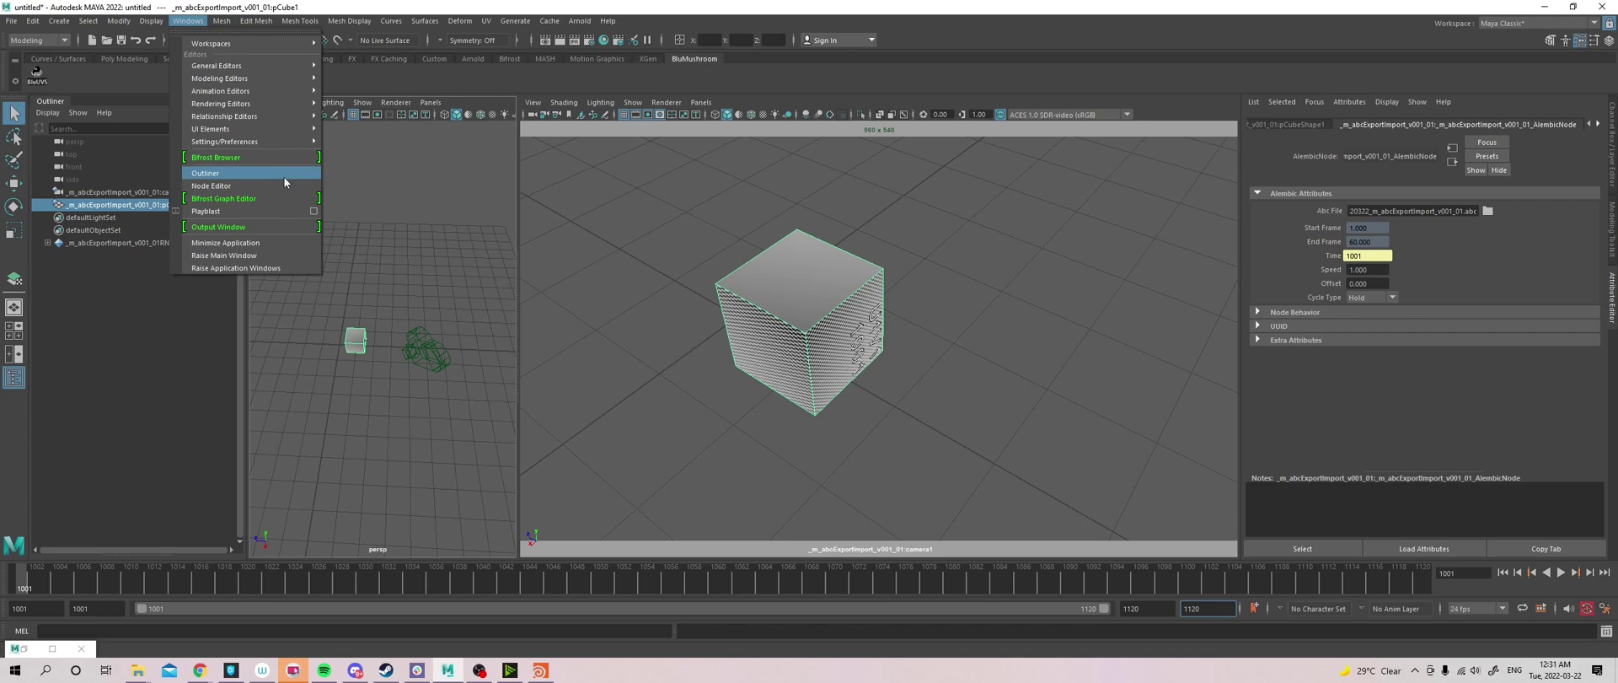
{"action": "left_click", "coordinate": [253, 185]}
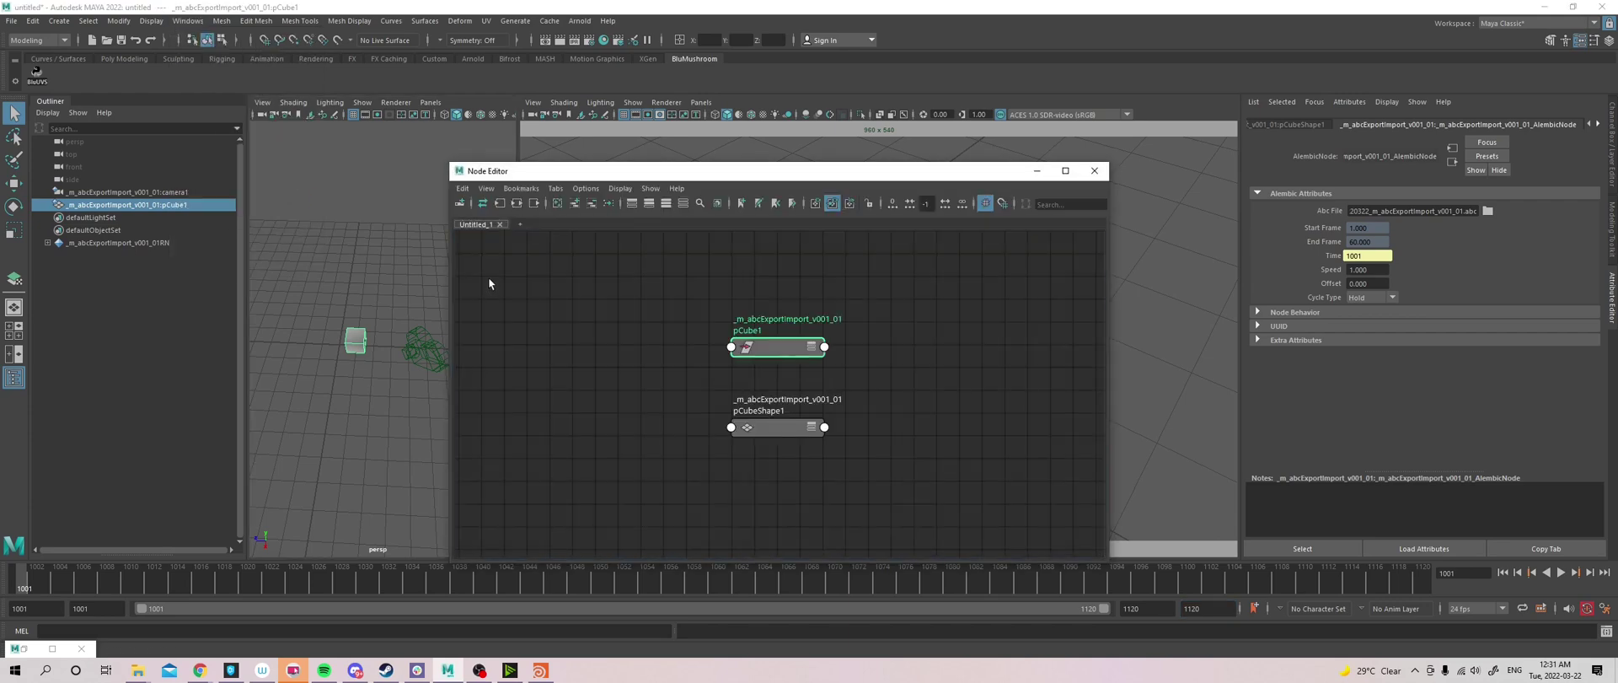
{"action": "left_click", "coordinate": [160, 193], "text": "ctrl"}
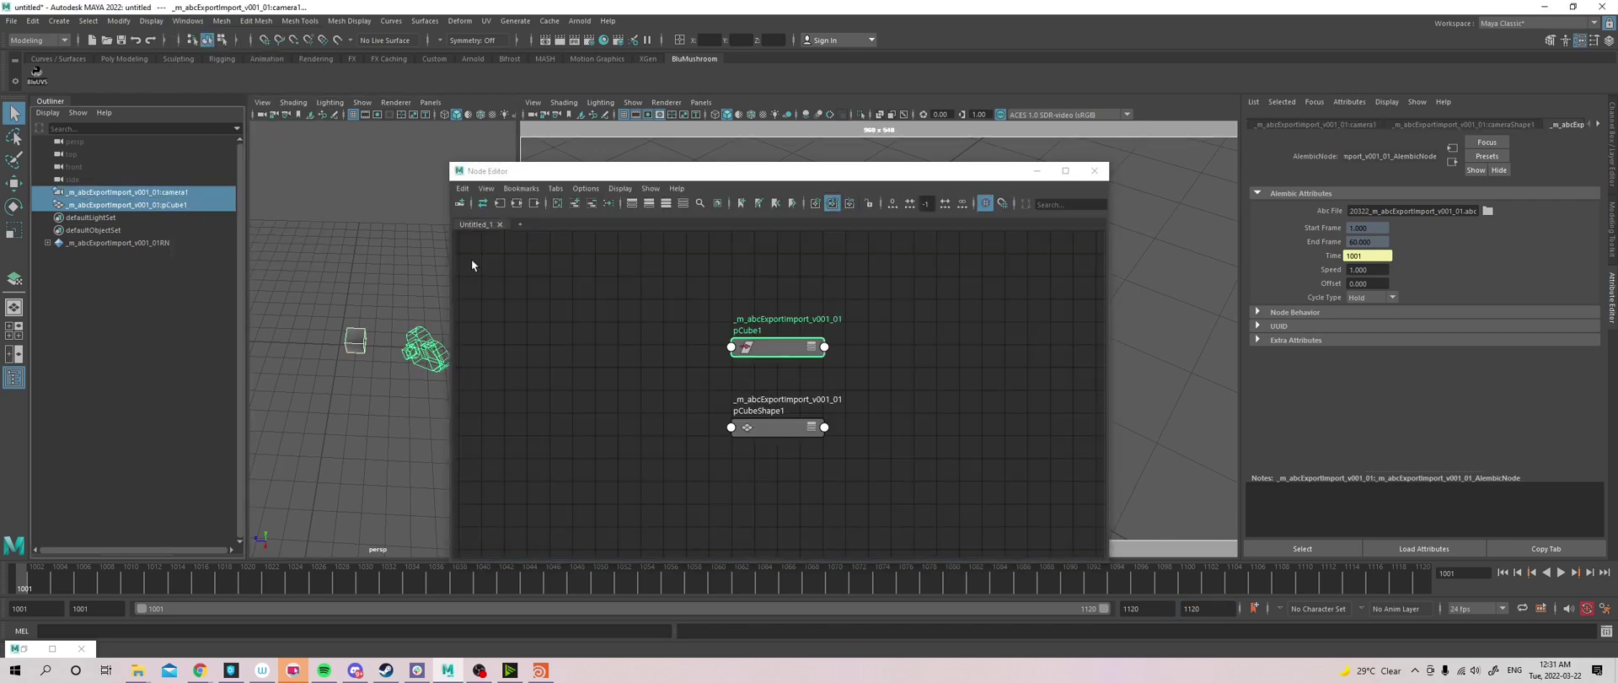
{"action": "left_click", "coordinate": [160, 205], "text": "shift"}
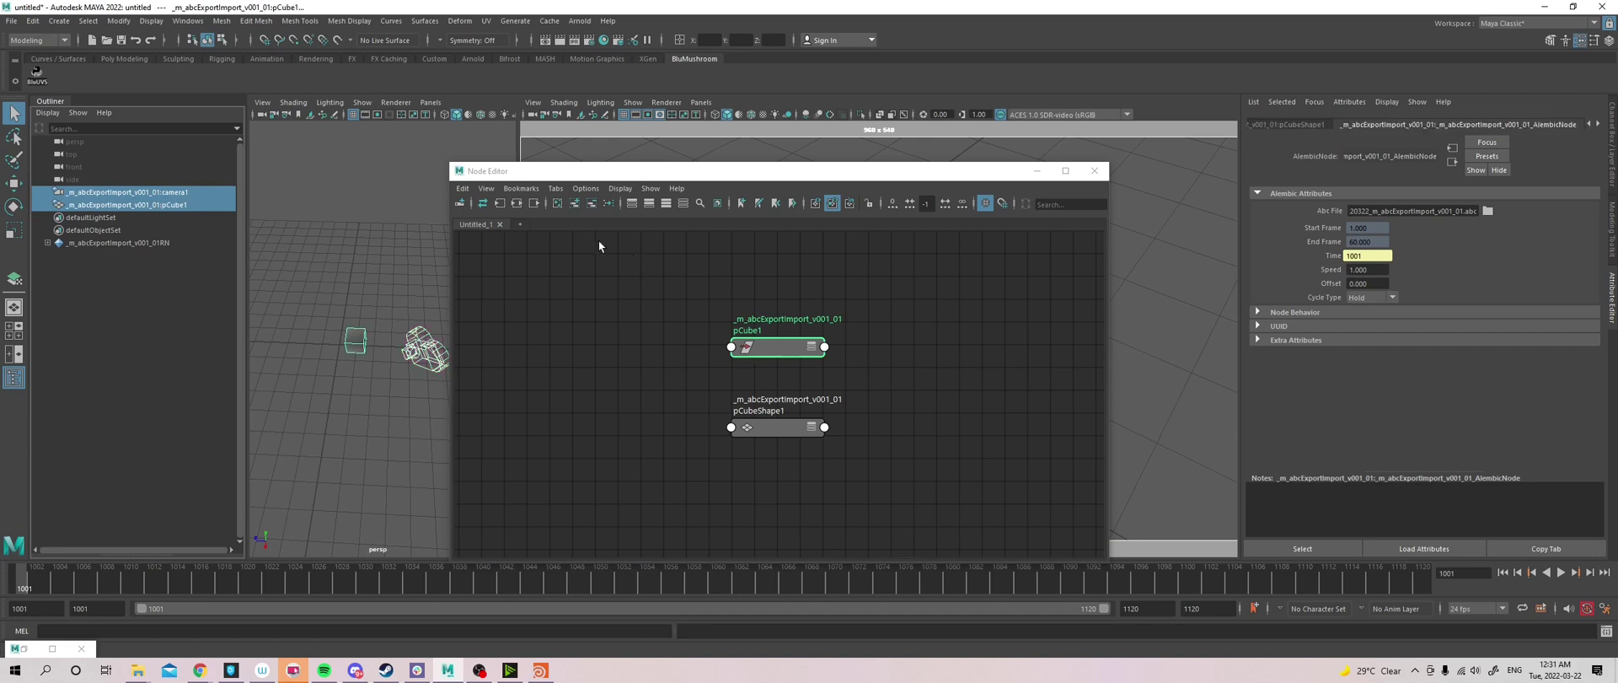
{"action": "left_click", "coordinate": [497, 206]}
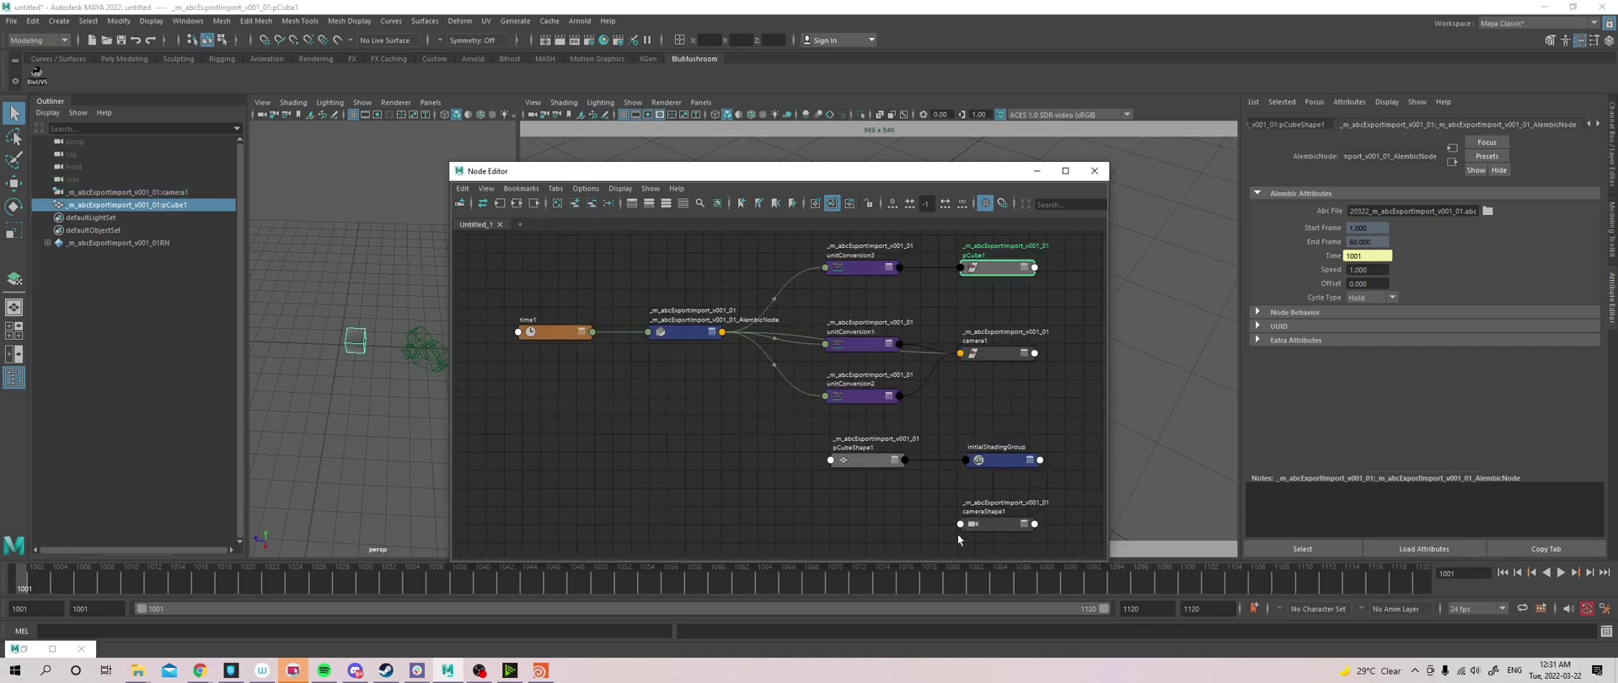
Zoom into the Node Editor graph and select the three unitConversion nodes
{"action": "middle_click_drag", "start_coordinate": [738, 422], "coordinate": [722, 447]}
{"action": "scroll", "coordinate": [722, 447], "scroll_direction": "up", "scroll_amount": 1}
{"action": "scroll", "coordinate": [708, 459], "scroll_direction": "up", "scroll_amount": 2}
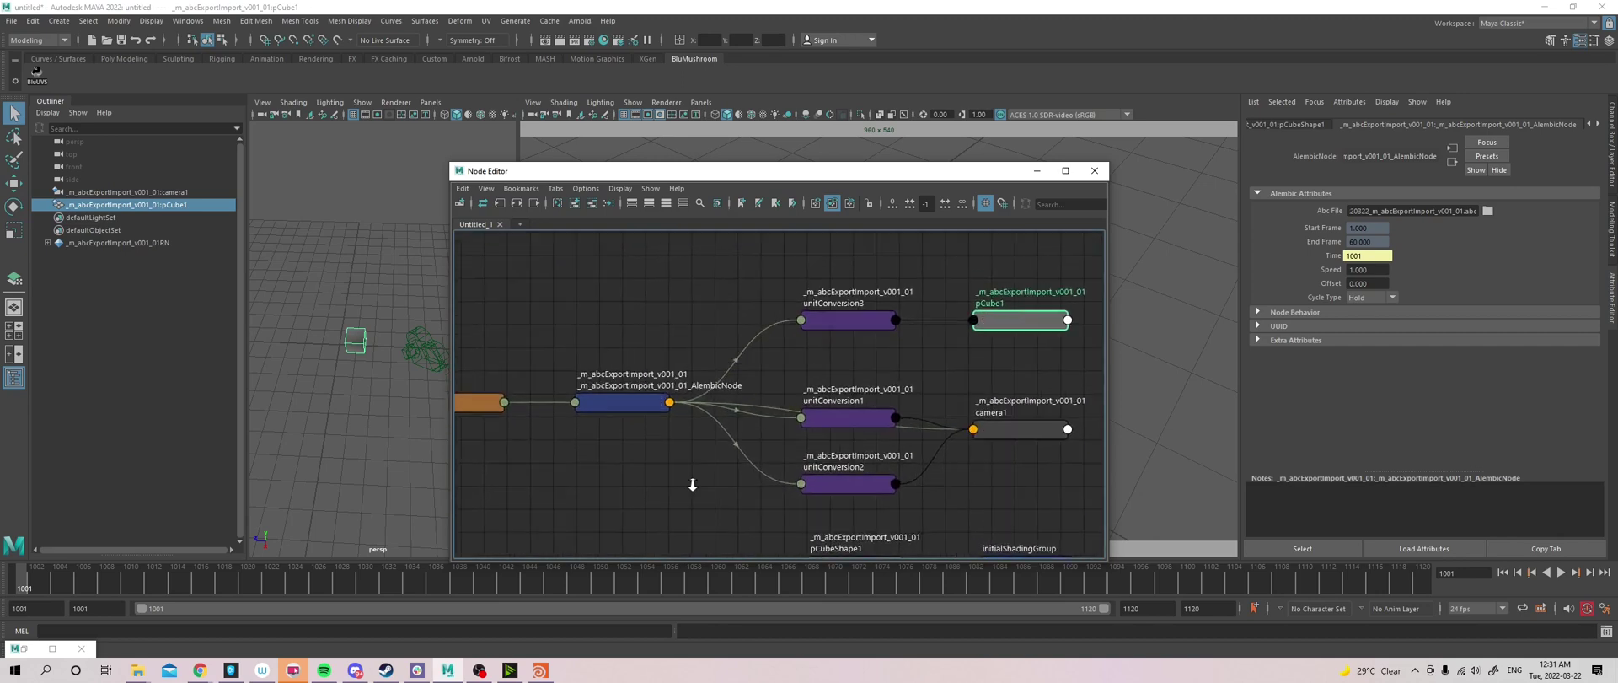
{"action": "left_click", "coordinate": [135, 192]}
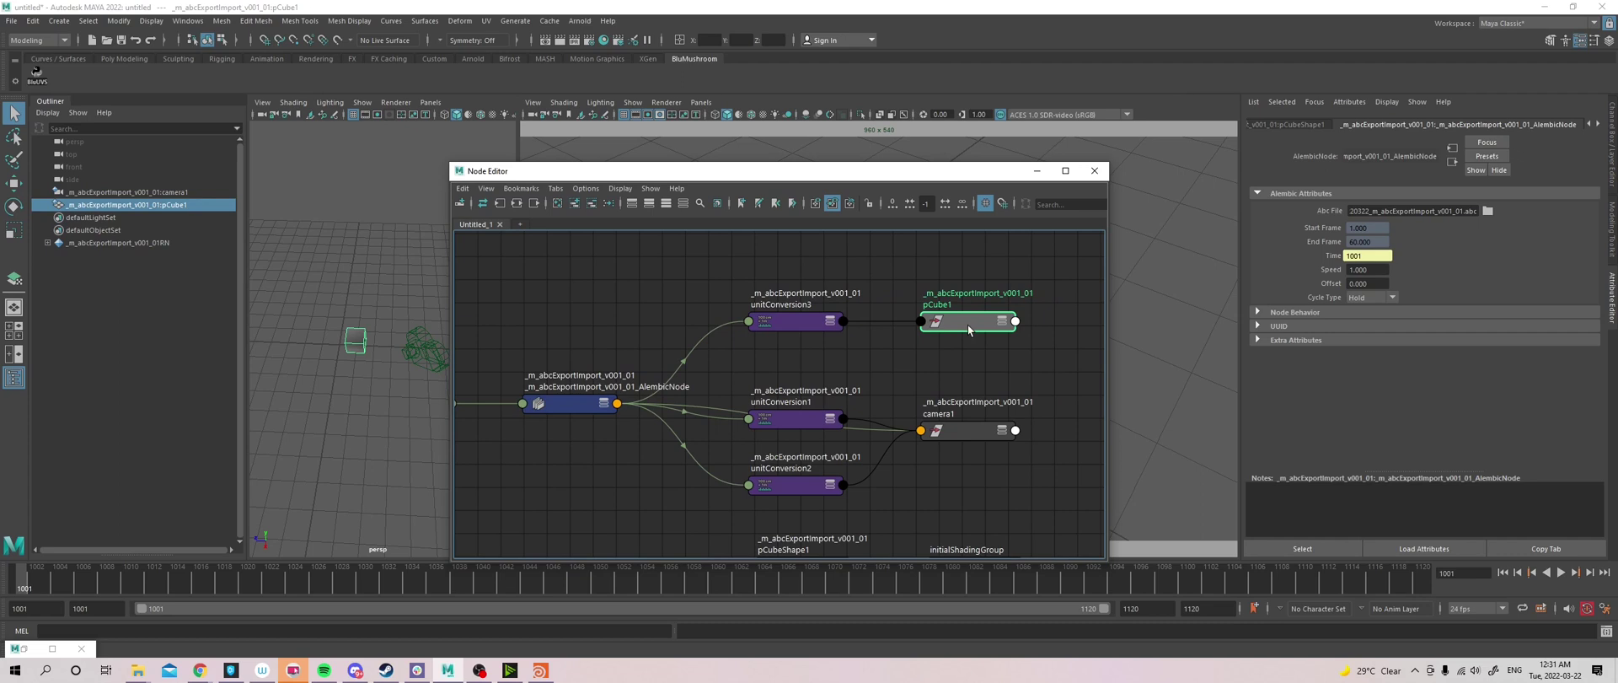
{"action": "middle_click_drag", "start_coordinate": [623, 354], "coordinate": [807, 383]}
{"action": "mouse_move", "coordinate": [800, 305]}
{"action": "left_mouse_down"}
{"action": "mouse_move", "coordinate": [908, 357]}
{"action": "mouse_move", "coordinate": [948, 498]}
{"action": "left_mouse_up"}
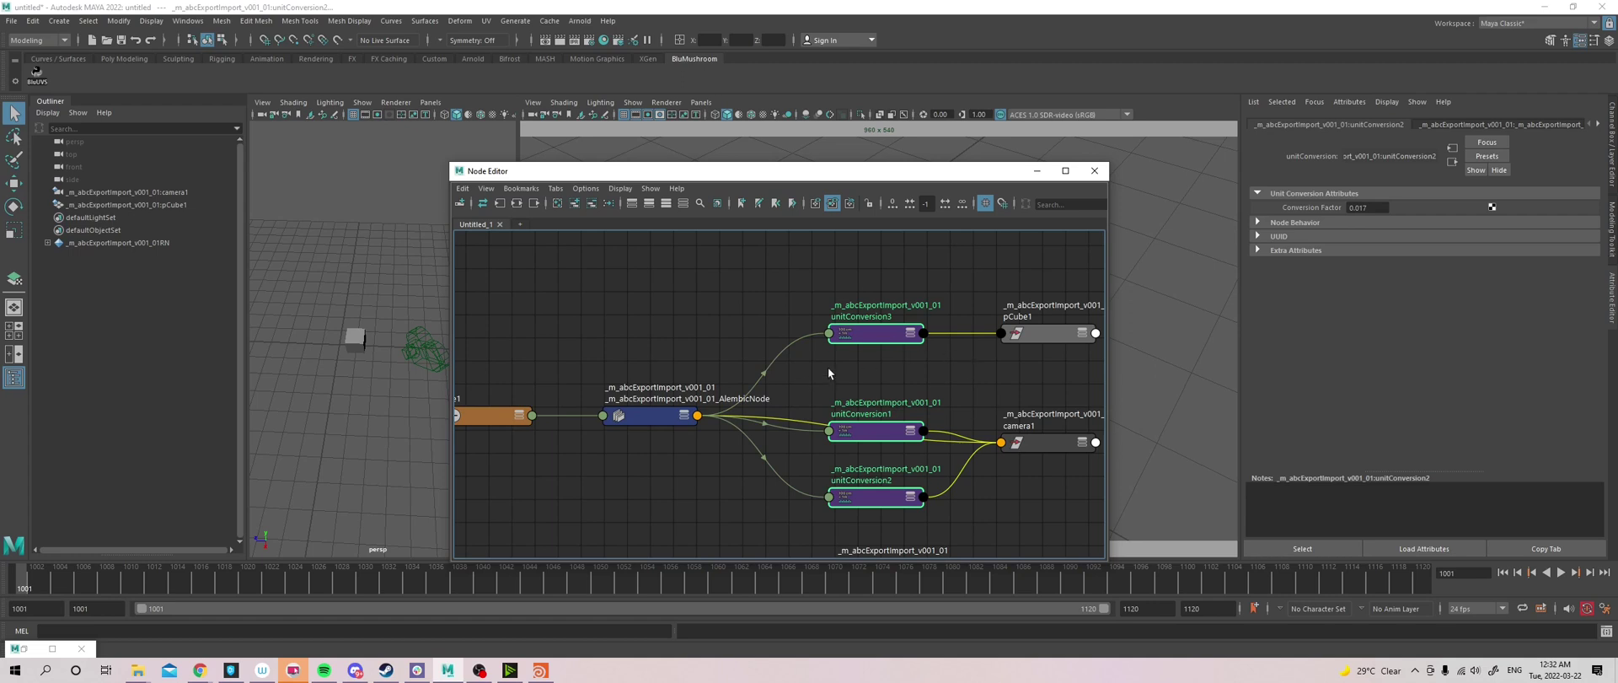
{"action": "left_click_drag", "start_coordinate": [795, 292], "coordinate": [949, 525]}
{"action": "left_click_drag", "start_coordinate": [848, 288], "coordinate": [954, 519]}
{"action": "left_click_drag", "start_coordinate": [789, 285], "coordinate": [960, 499]}
Move camera1 above unitConversion1 and select the AlembicNode to show its attributes
{"action": "left_click", "coordinate": [660, 416]}
{"action": "left_click_drag", "start_coordinate": [988, 296], "coordinate": [1055, 368]}
{"action": "middle_click_drag", "start_coordinate": [1011, 424], "coordinate": [907, 413], "text": "alt"}
{"action": "left_click", "coordinate": [907, 413]}
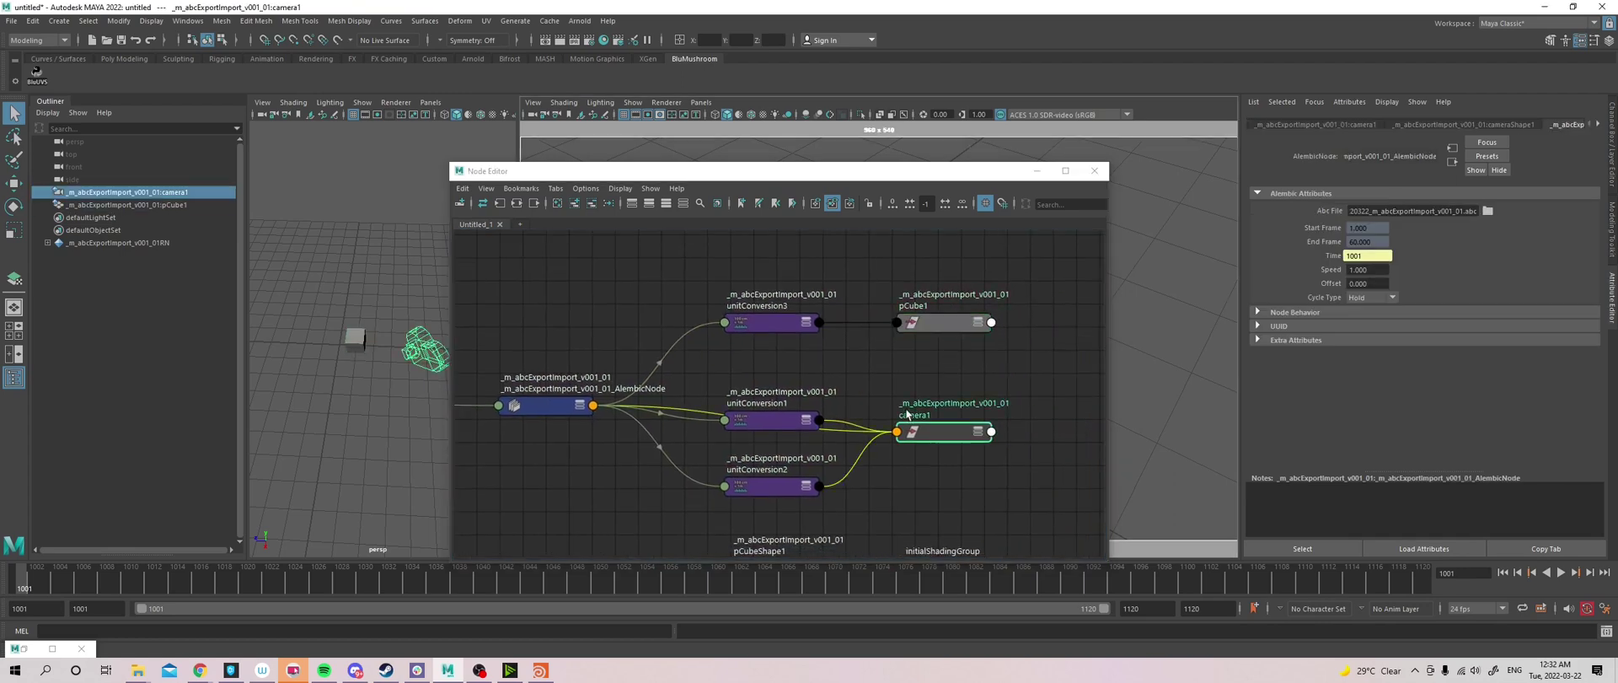
{"action": "left_click_drag", "start_coordinate": [760, 413], "coordinate": [762, 439]}
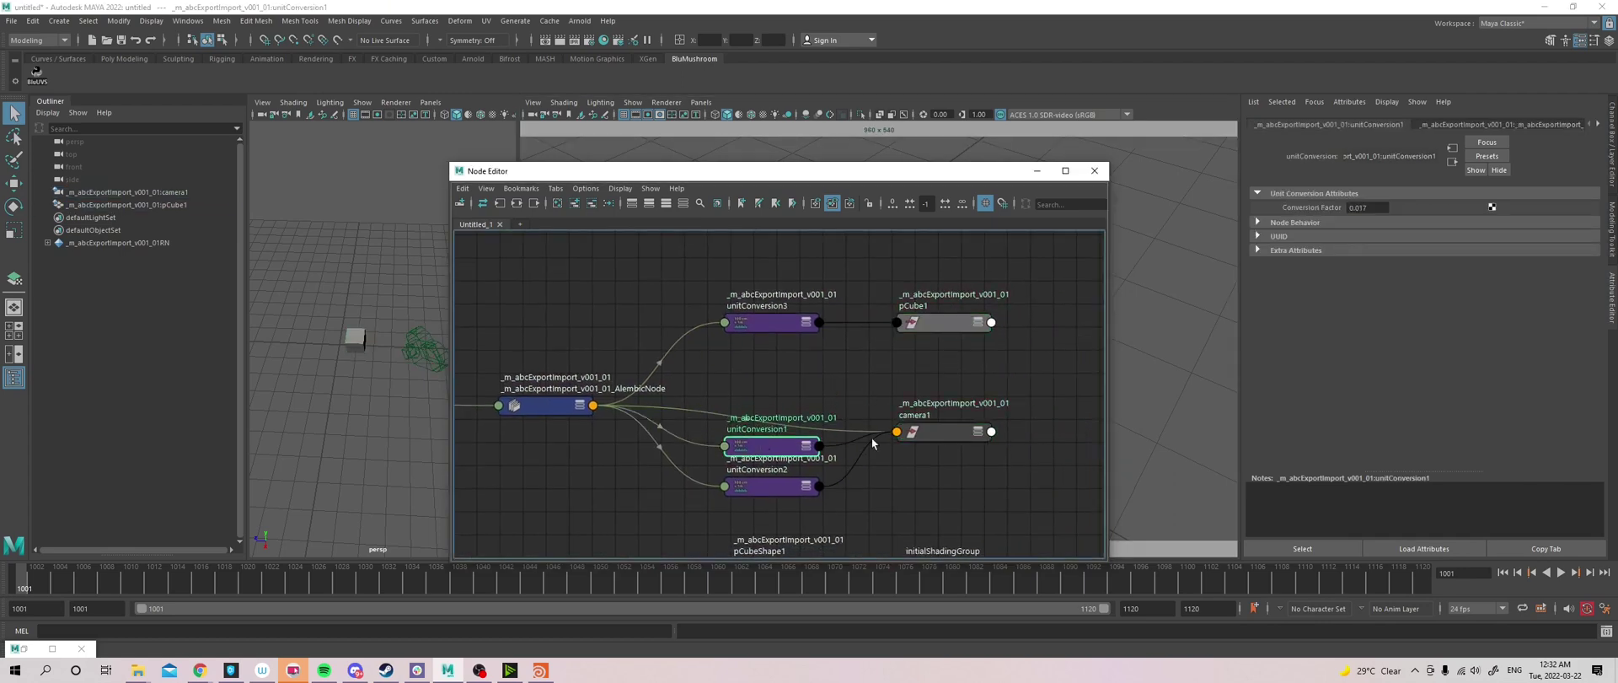
{"action": "left_click_drag", "start_coordinate": [964, 438], "coordinate": [963, 400]}
{"action": "left_click", "coordinate": [590, 411]}
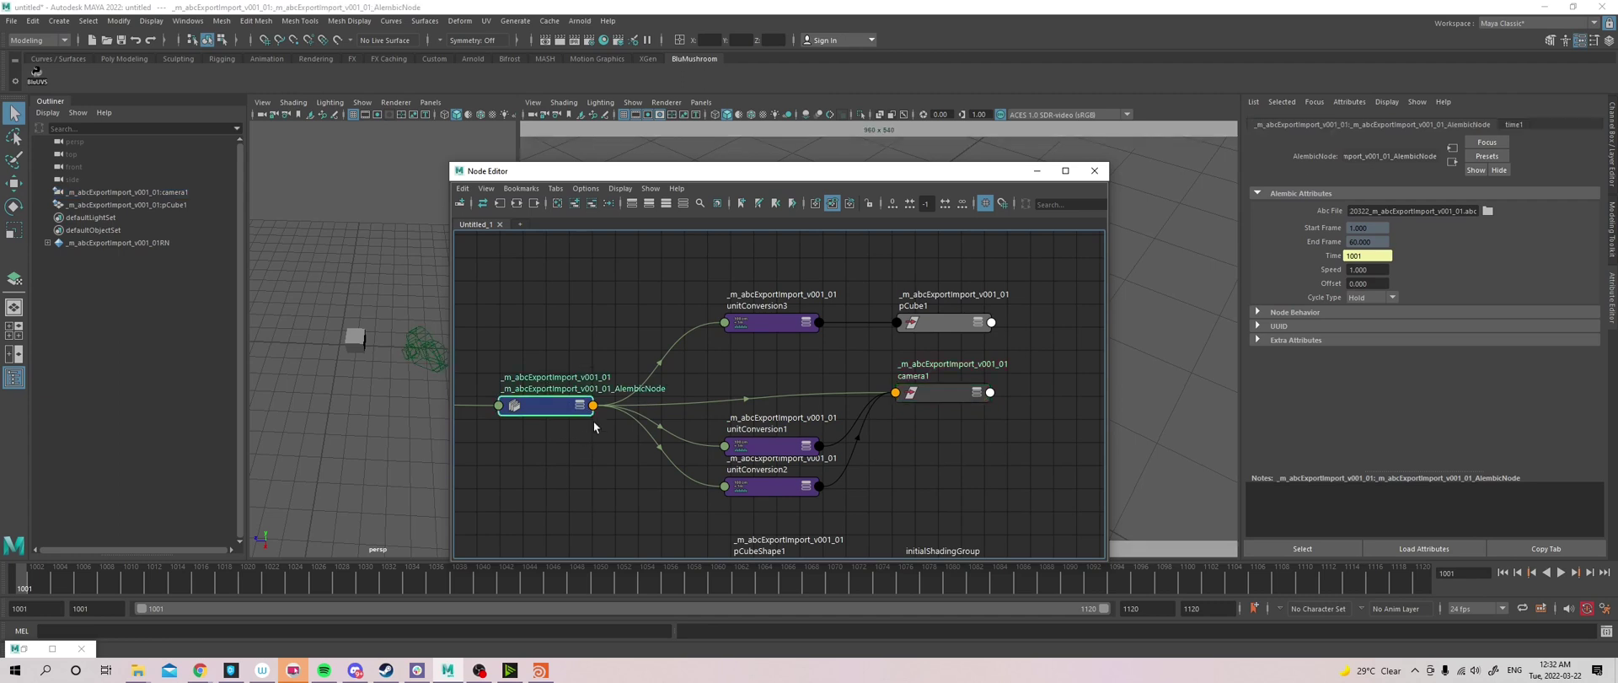
{"action": "middle_click_drag", "start_coordinate": [653, 360], "coordinate": [628, 352], "text": "alt"}
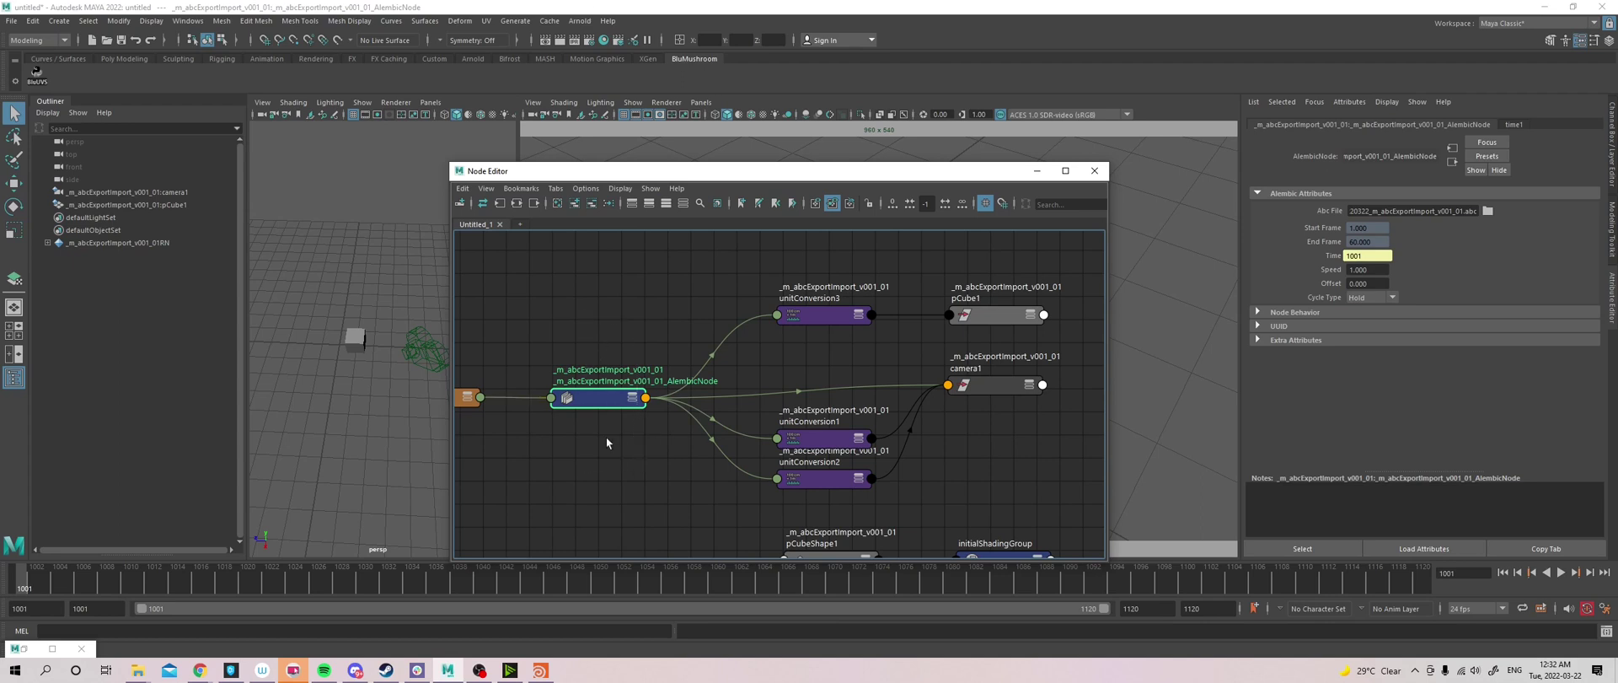
{"action": "left_click_drag", "start_coordinate": [1422, 215], "coordinate": [1521, 225]}
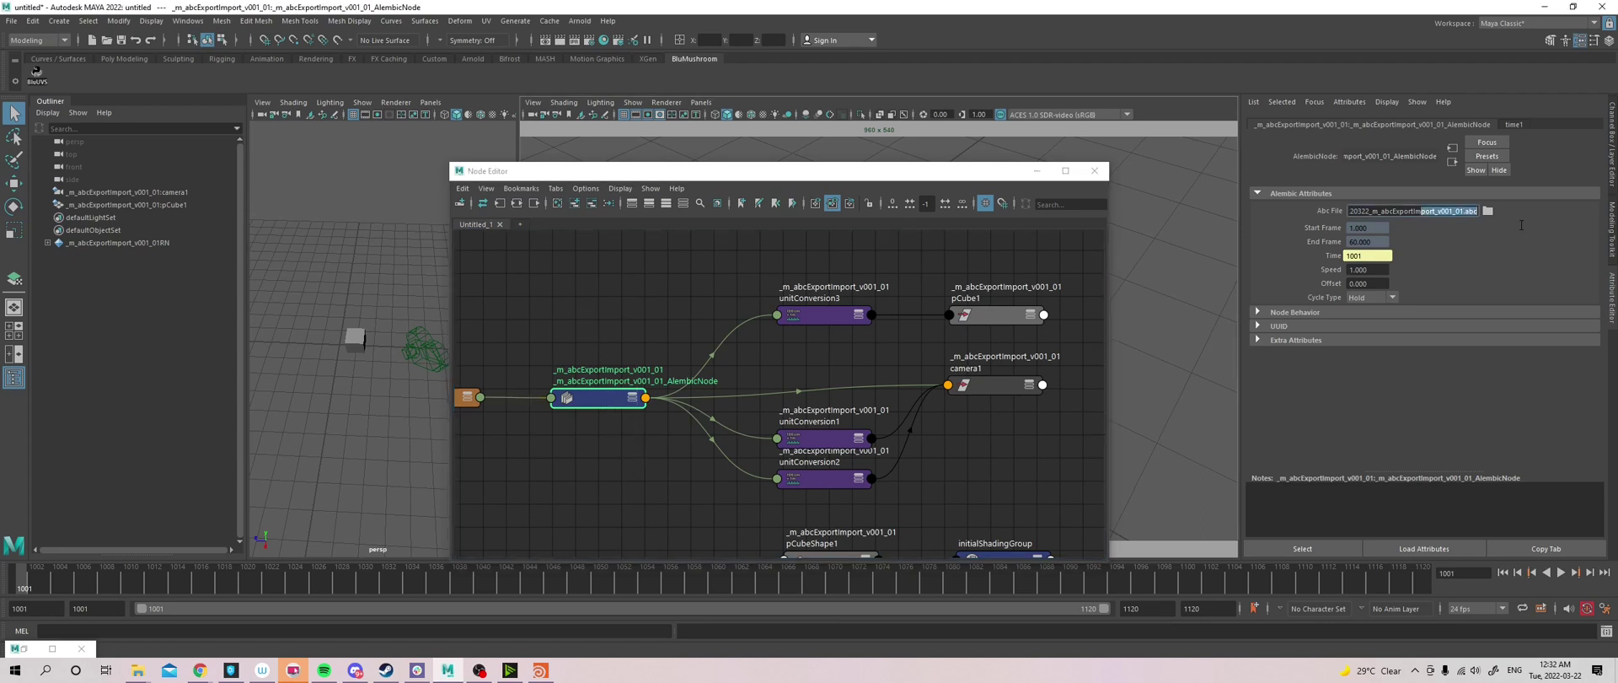
{"action": "left_click", "coordinate": [1437, 208]}
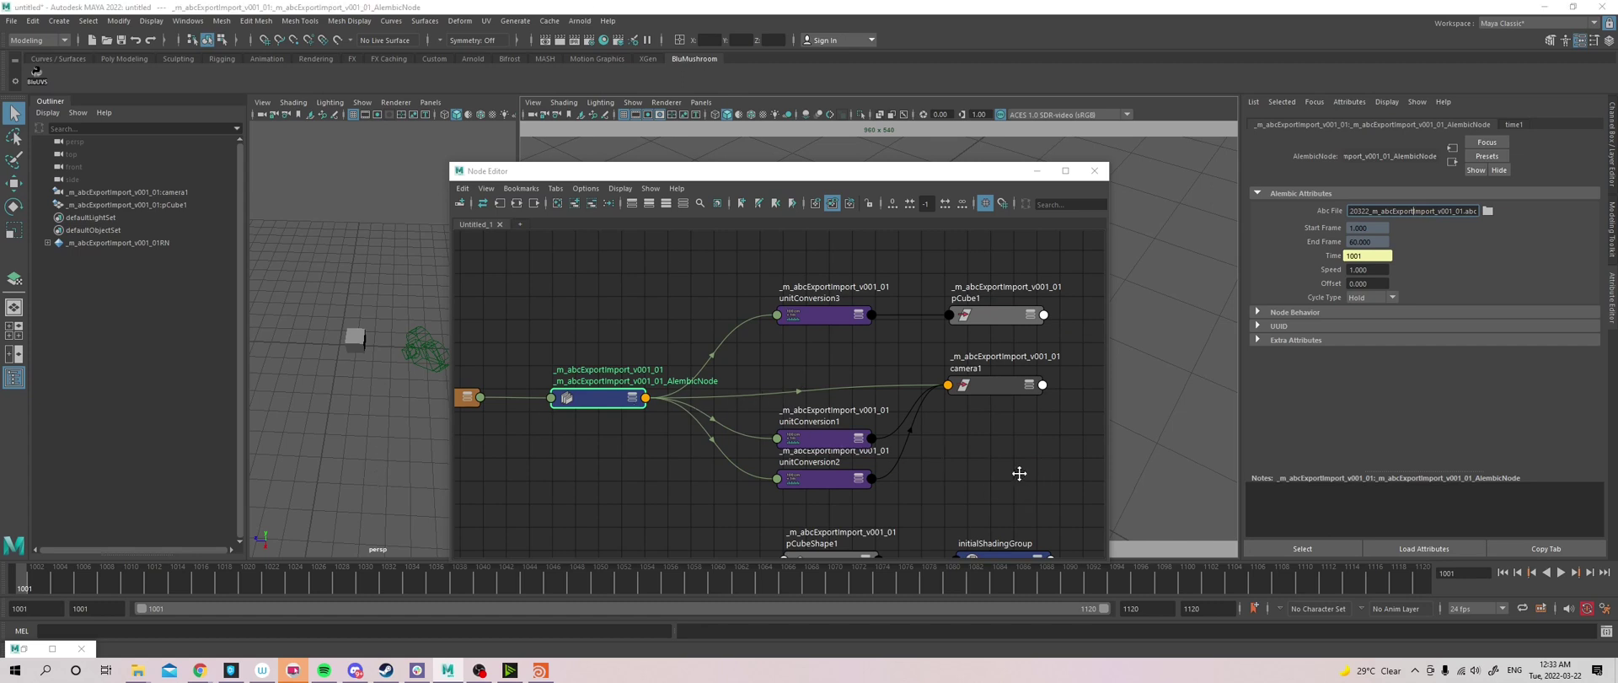
{"action": "middle_click_drag", "start_coordinate": [1022, 470], "coordinate": [1001, 431], "text": "alt"}
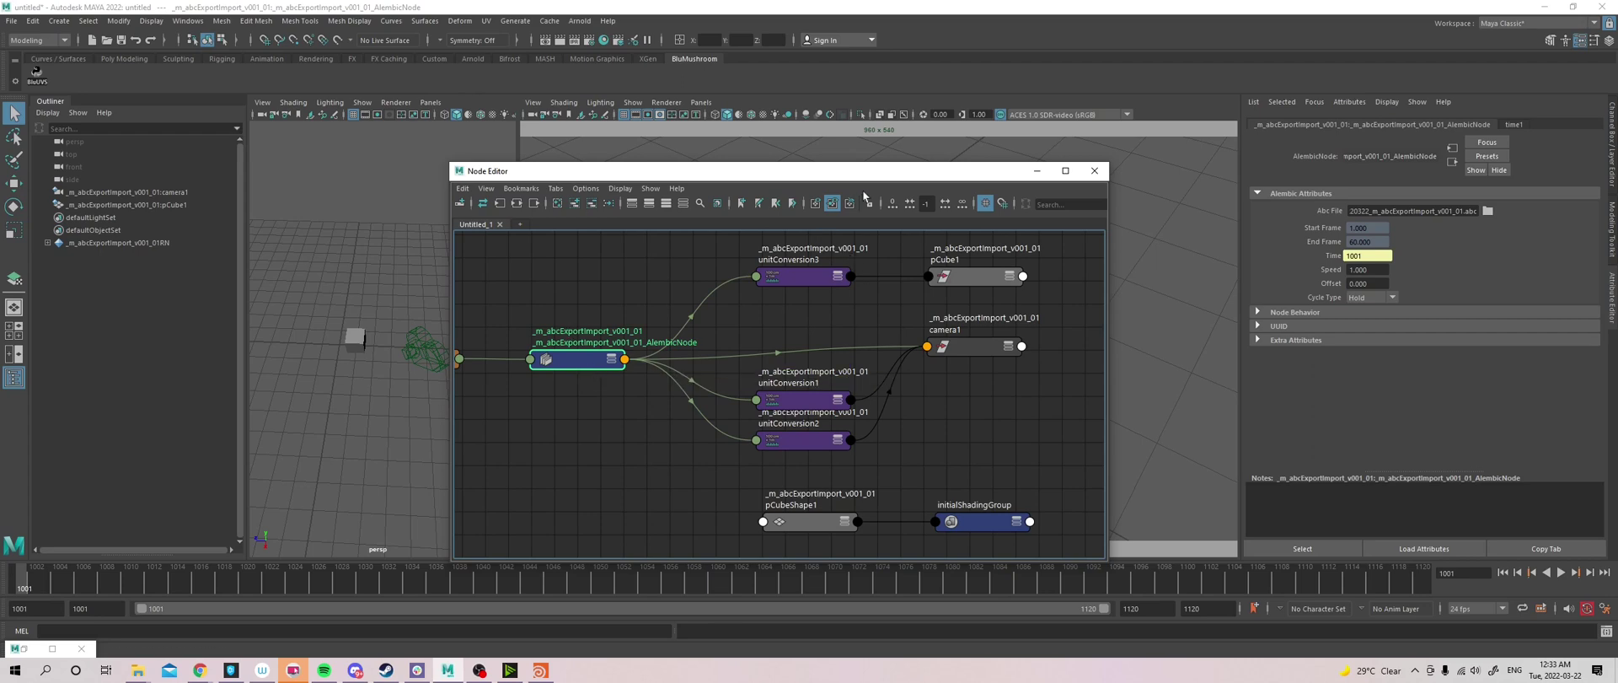
Move the Node Editor clear of the viewport and preview the current playback
{"action": "mouse_move", "coordinate": [870, 168]}
{"action": "left_mouse_down"}
{"action": "mouse_move", "coordinate": [896, 600]}
{"action": "mouse_move", "coordinate": [882, 614]}
{"action": "left_mouse_up"}
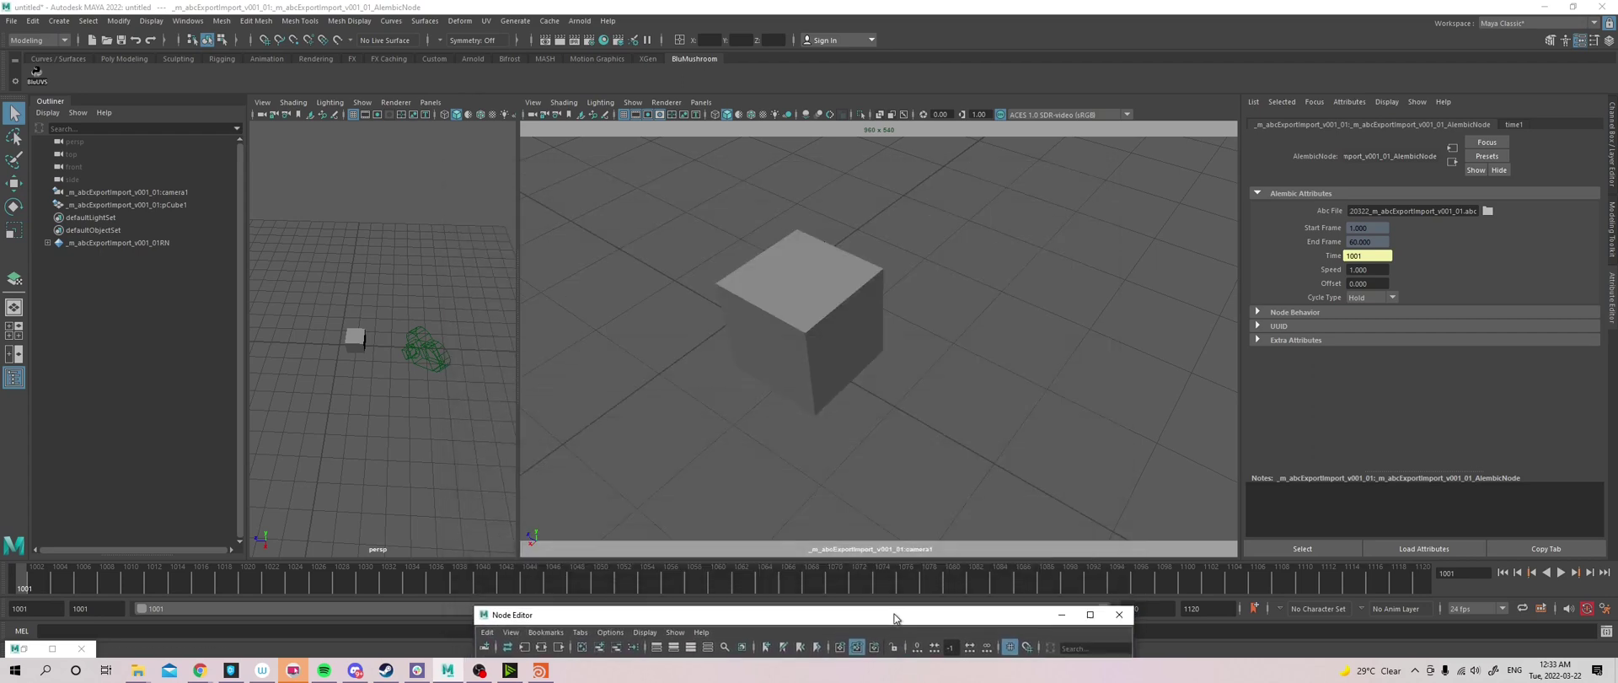
{"action": "key", "text": "alt+v"}
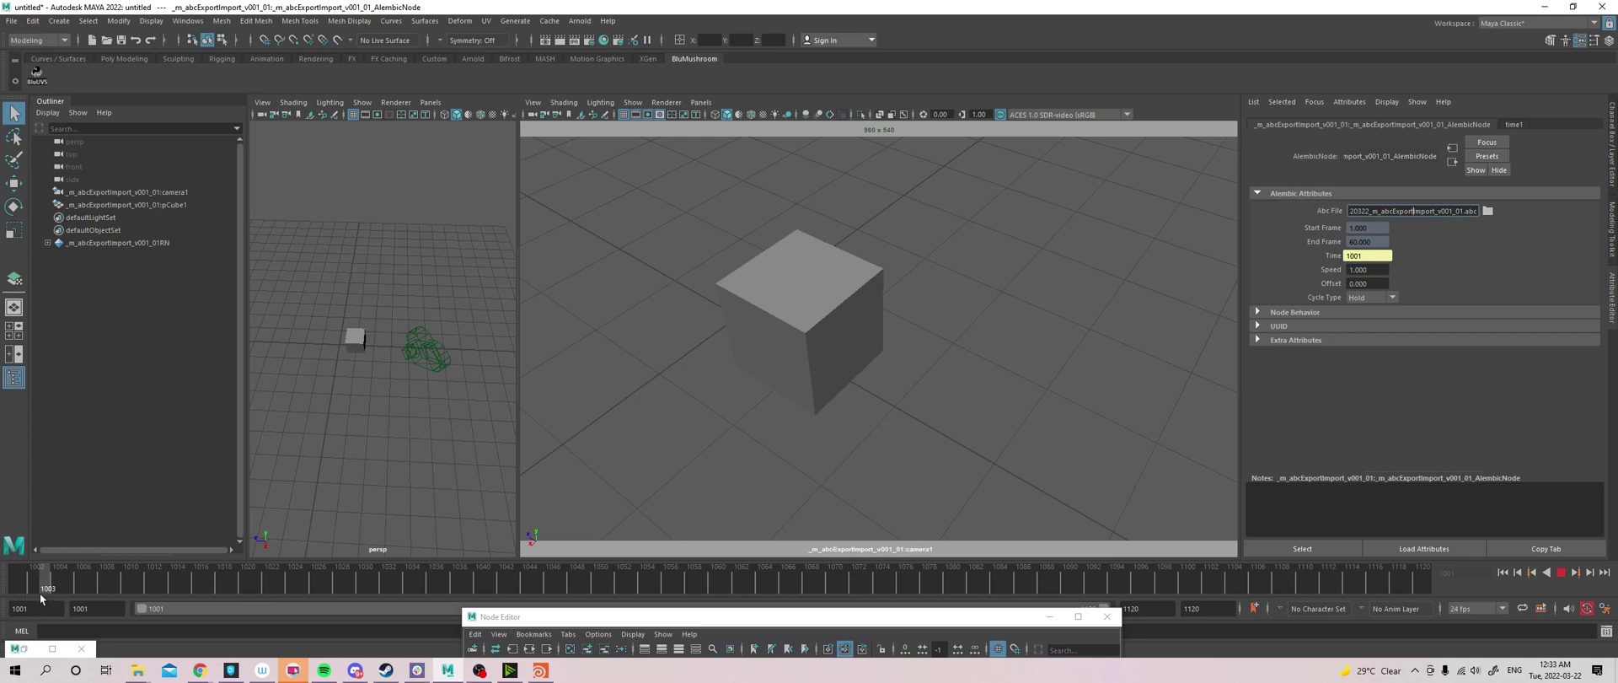
{"action": "key", "text": "alt+v"}
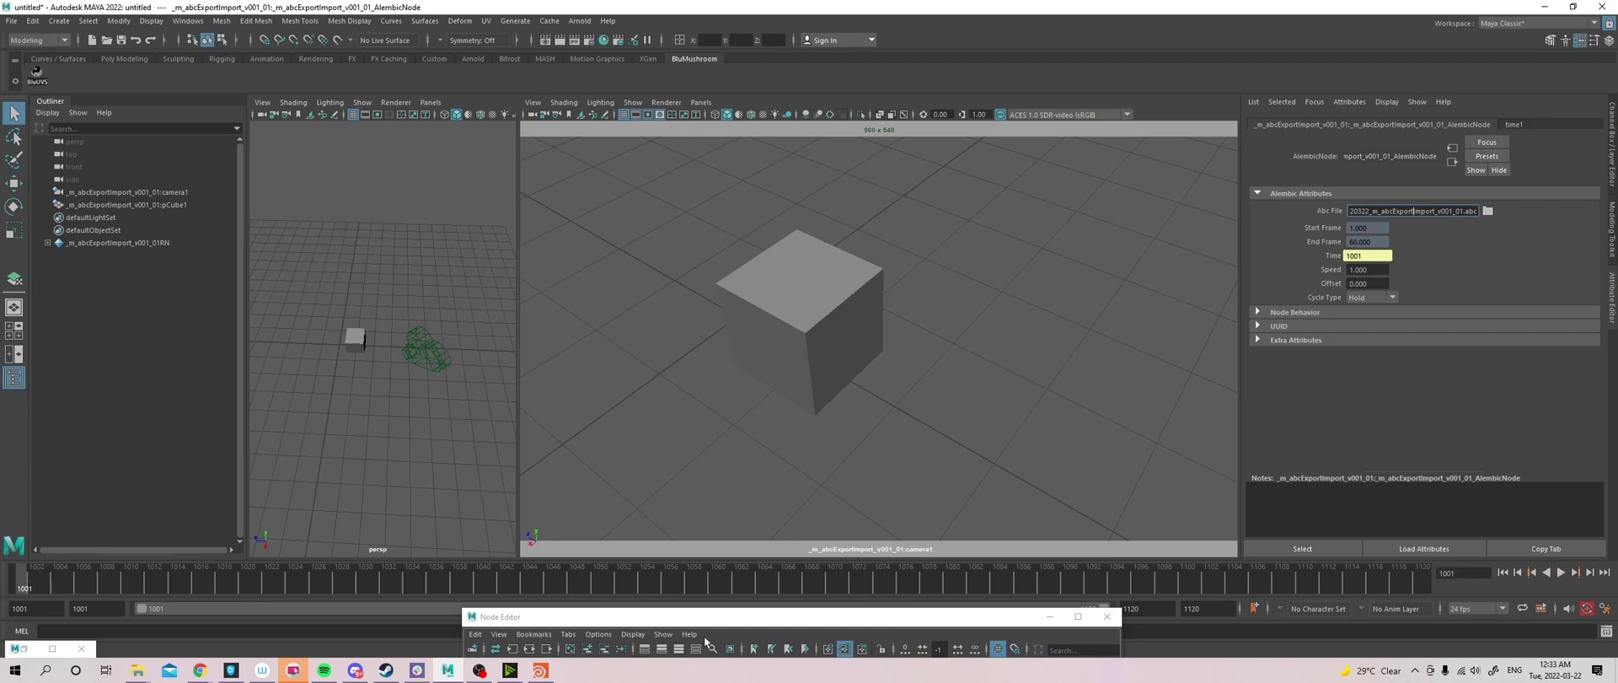
{"action": "left_click_drag", "start_coordinate": [704, 616], "coordinate": [714, 212]}
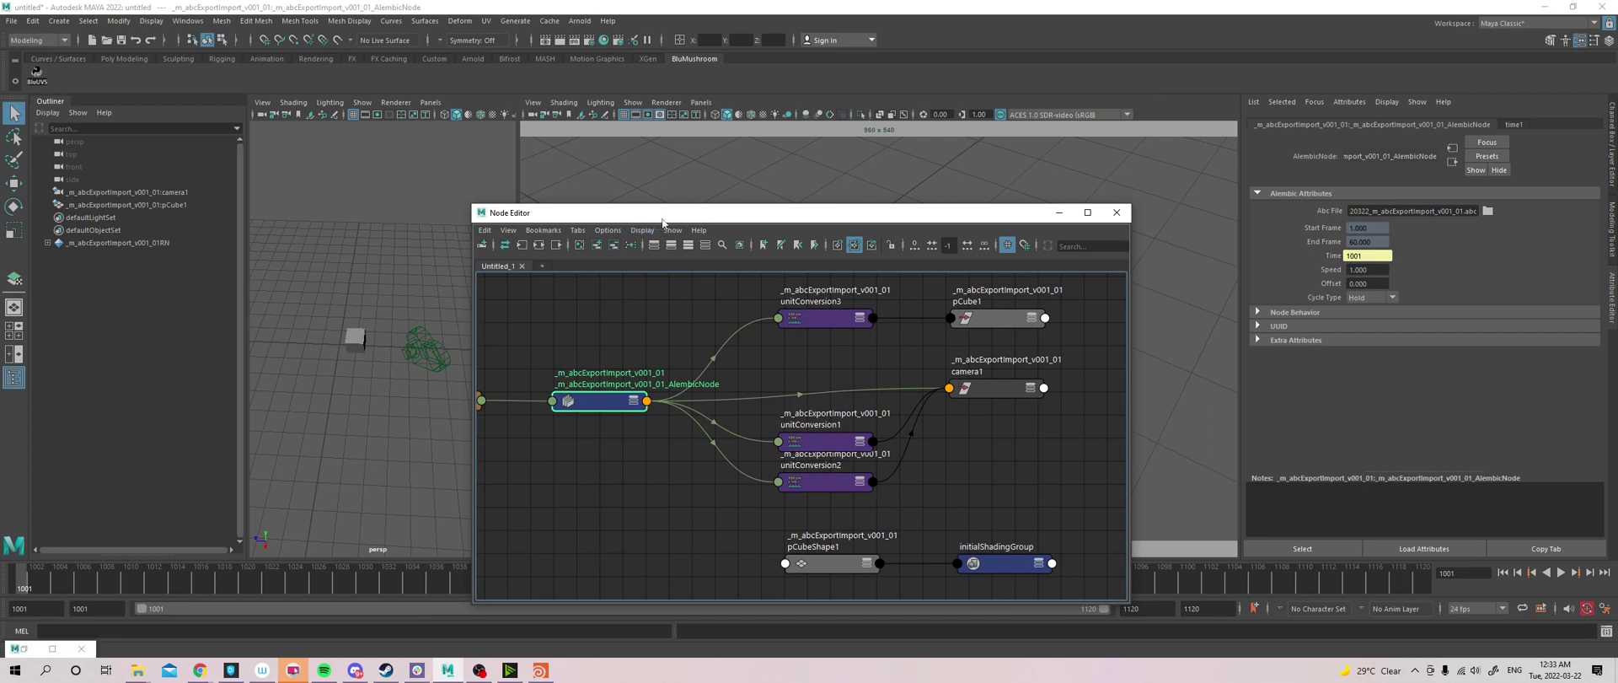
{"action": "left_click_drag", "start_coordinate": [662, 223], "coordinate": [566, 605]}
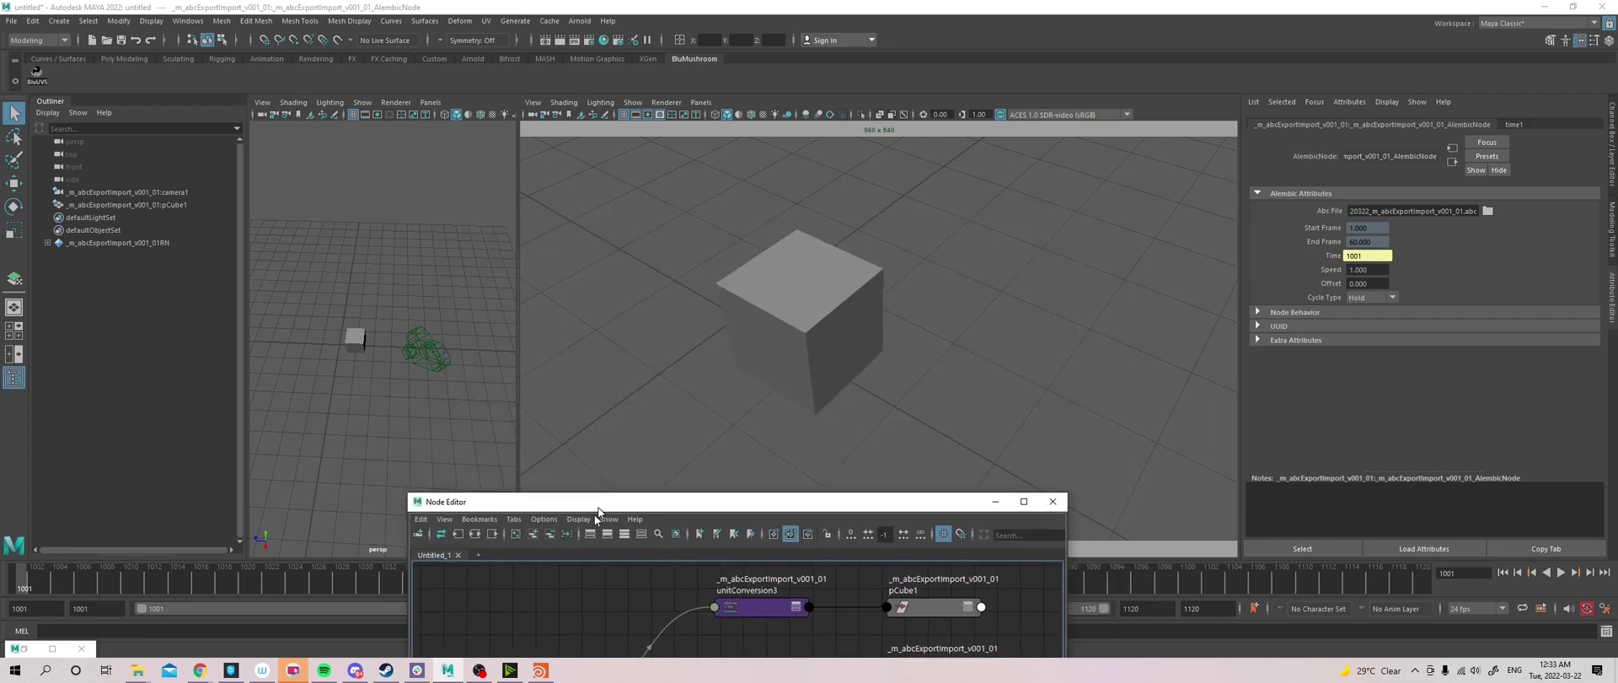
Set the AlembicNode Offset to 1000, then play and scrub the shifted animation
{"action": "left_click", "coordinate": [1374, 284]}
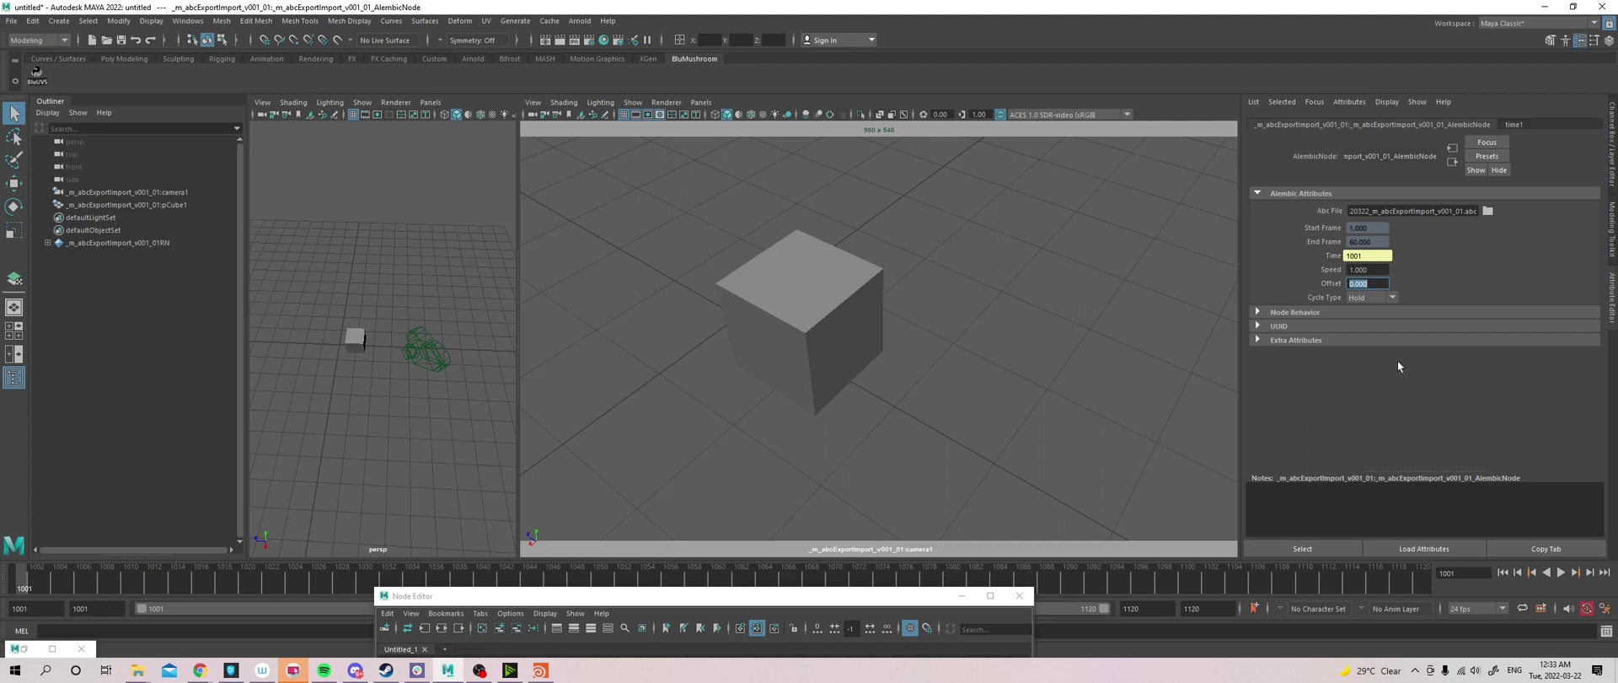
{"action": "type", "text": "1000"}
{"action": "key", "text": "Return"}
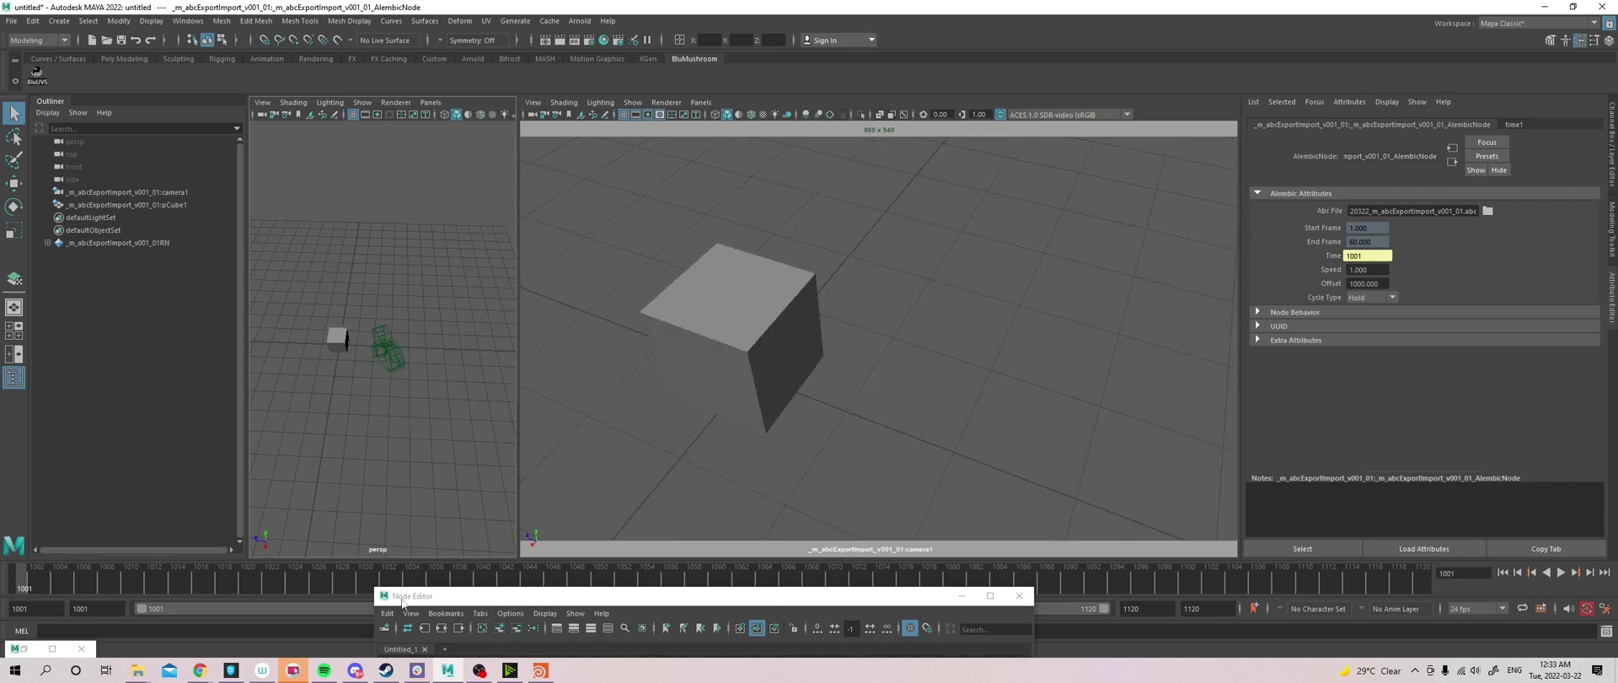
{"action": "left_click_drag", "start_coordinate": [402, 602], "coordinate": [398, 618]}
{"action": "key", "text": "alt+v"}
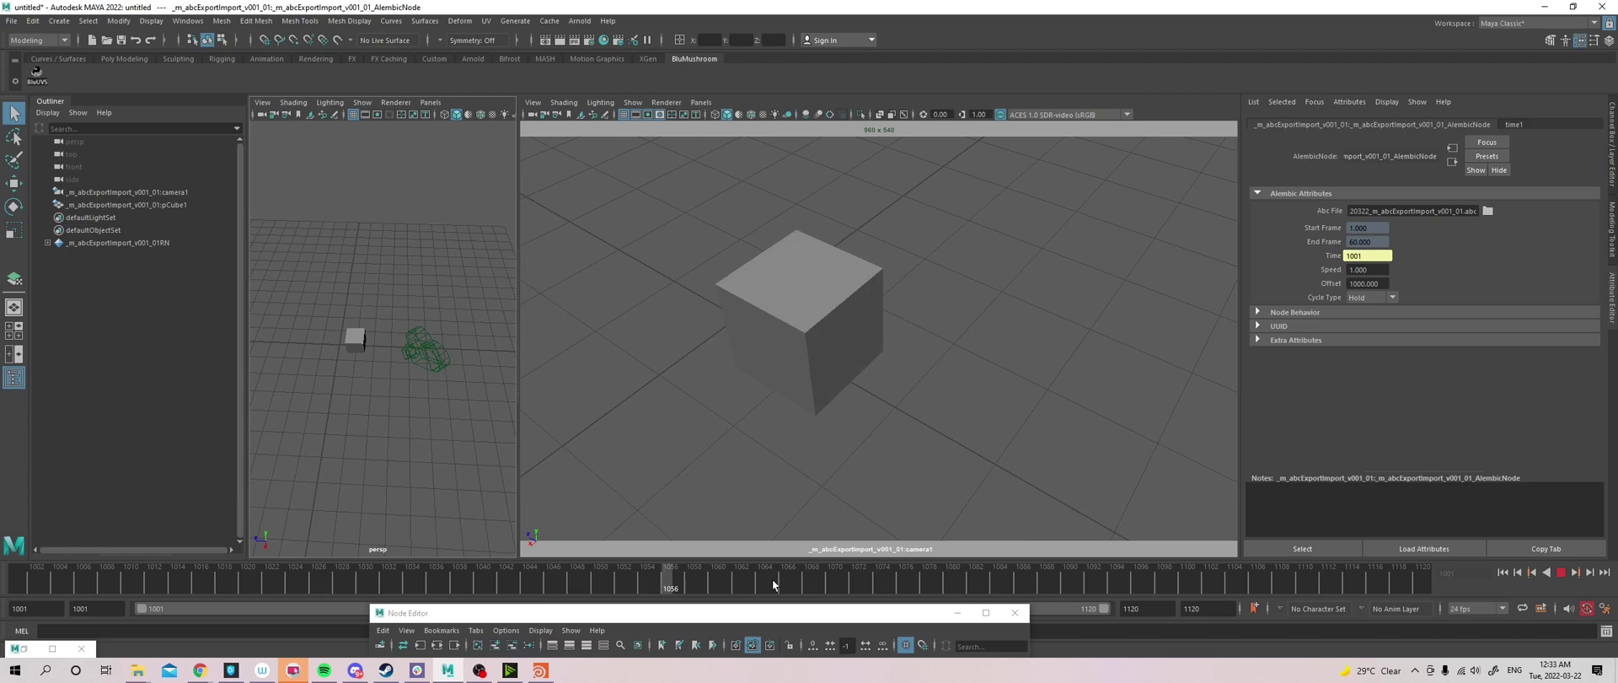
{"action": "mouse_move", "coordinate": [772, 578]}
{"action": "left_mouse_down"}
{"action": "mouse_move", "coordinate": [595, 590]}
{"action": "mouse_move", "coordinate": [715, 590]}
{"action": "mouse_move", "coordinate": [702, 600]}
{"action": "left_mouse_up"}
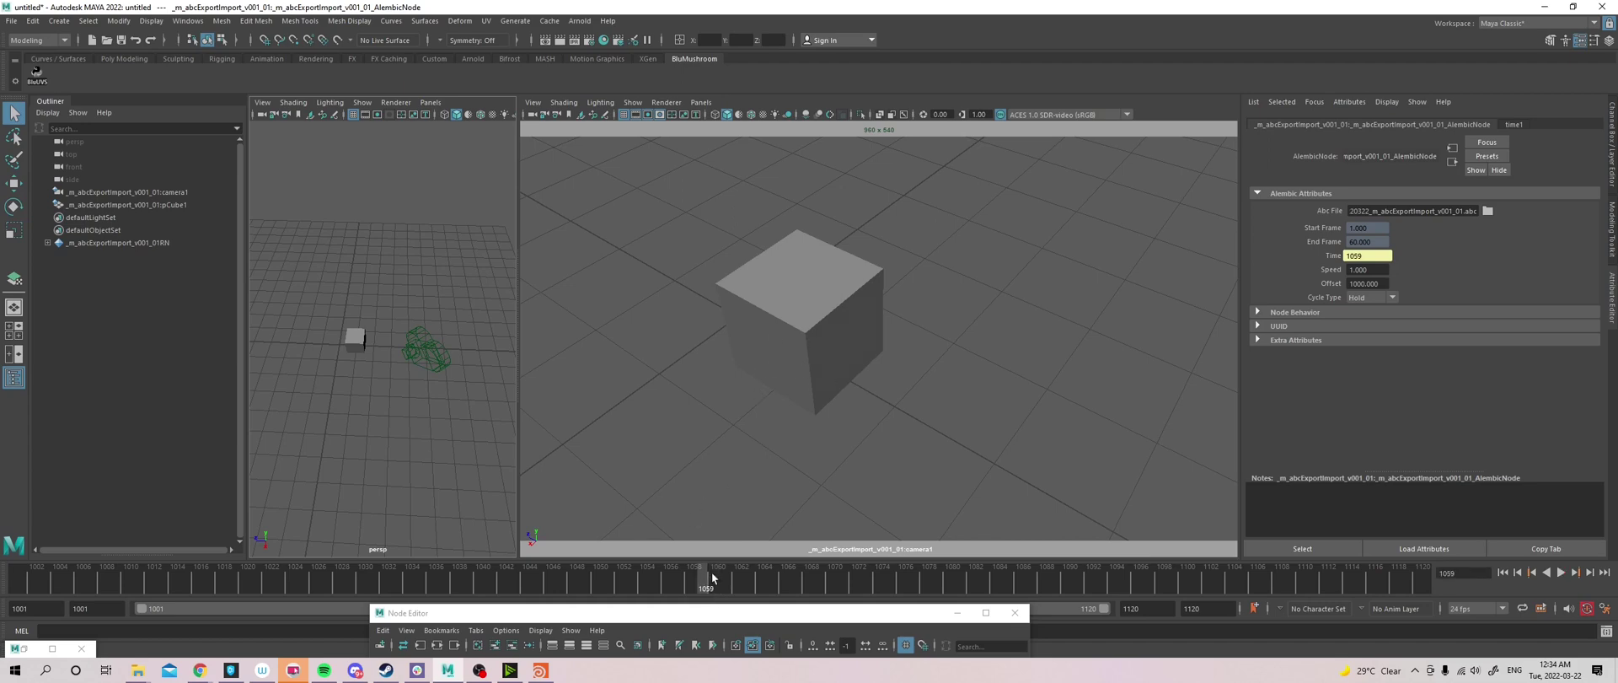
{"action": "key", "text": "alt+v"}
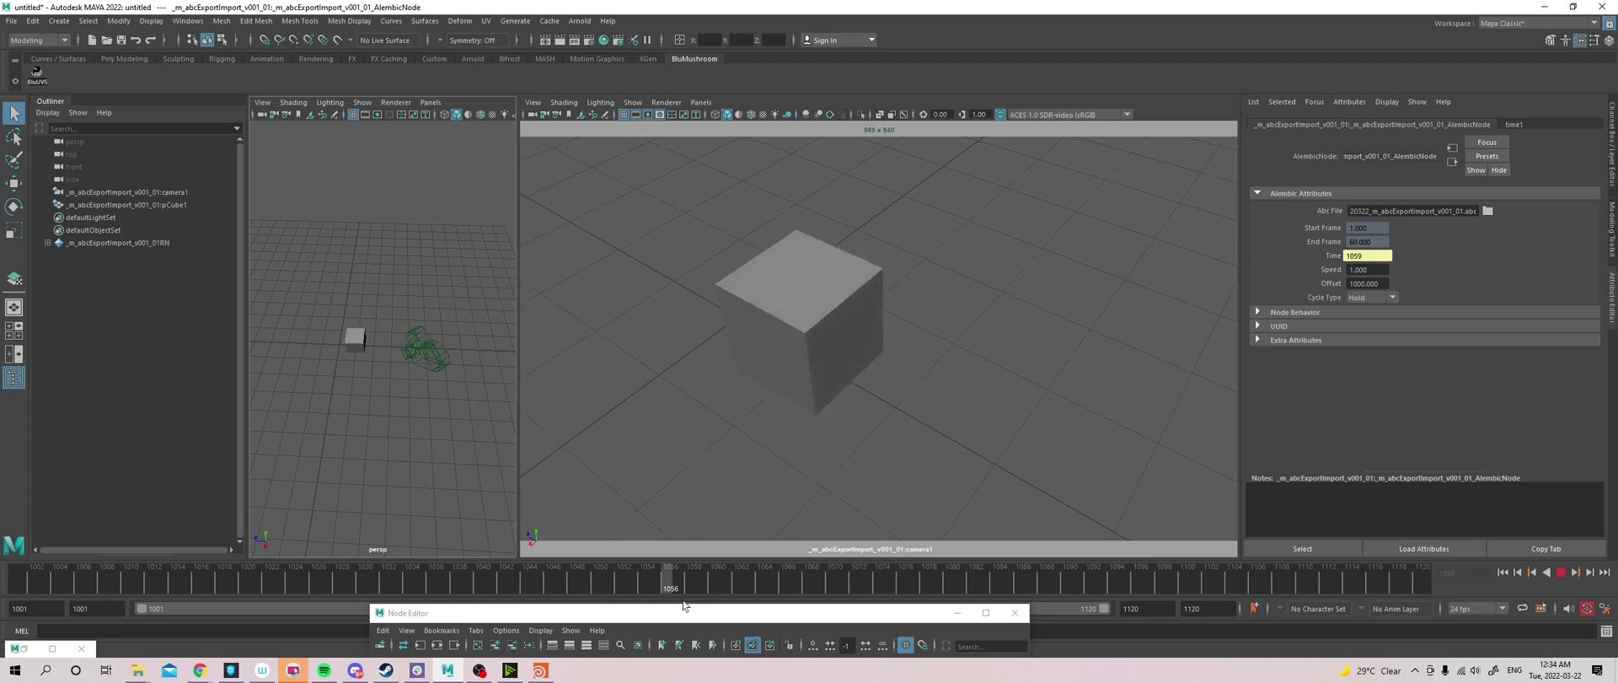
{"action": "left_click_drag", "start_coordinate": [791, 580], "coordinate": [1191, 593]}
Set Cycle Type to Loop and play the cached animation from frame 1001
{"action": "key", "text": "alt+shift+v"}
{"action": "left_click", "coordinate": [1371, 297]}
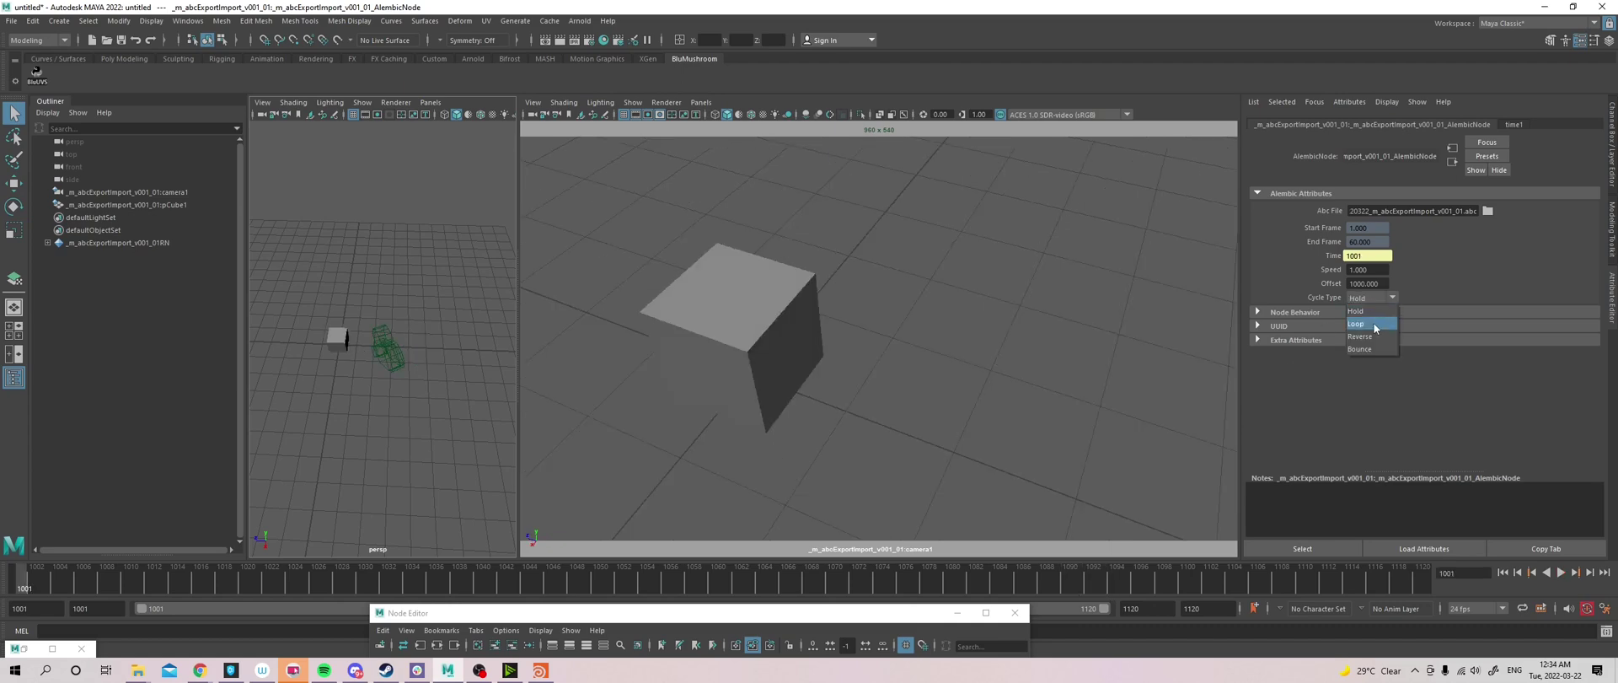
{"action": "key", "text": "alt+v"}
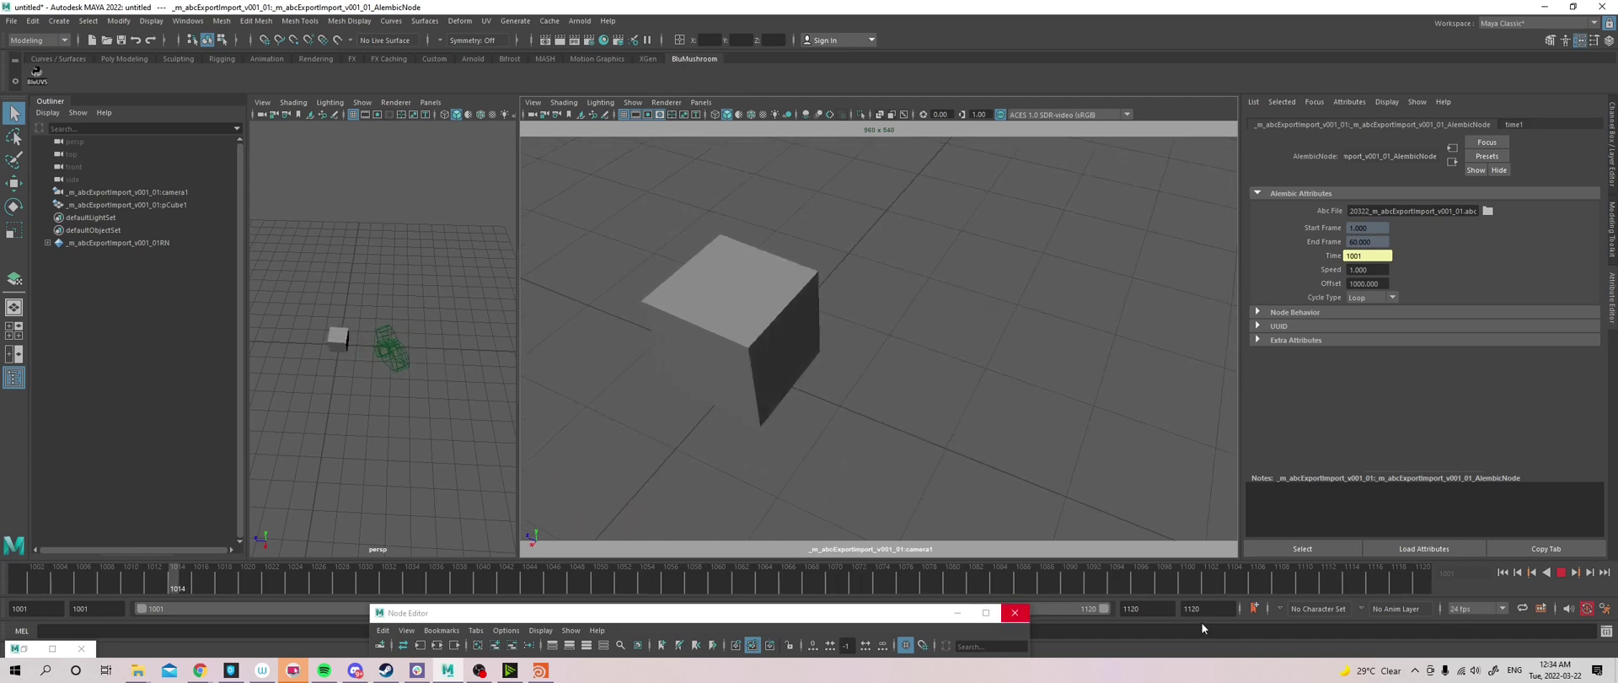
{"action": "left_click", "coordinate": [817, 584]}
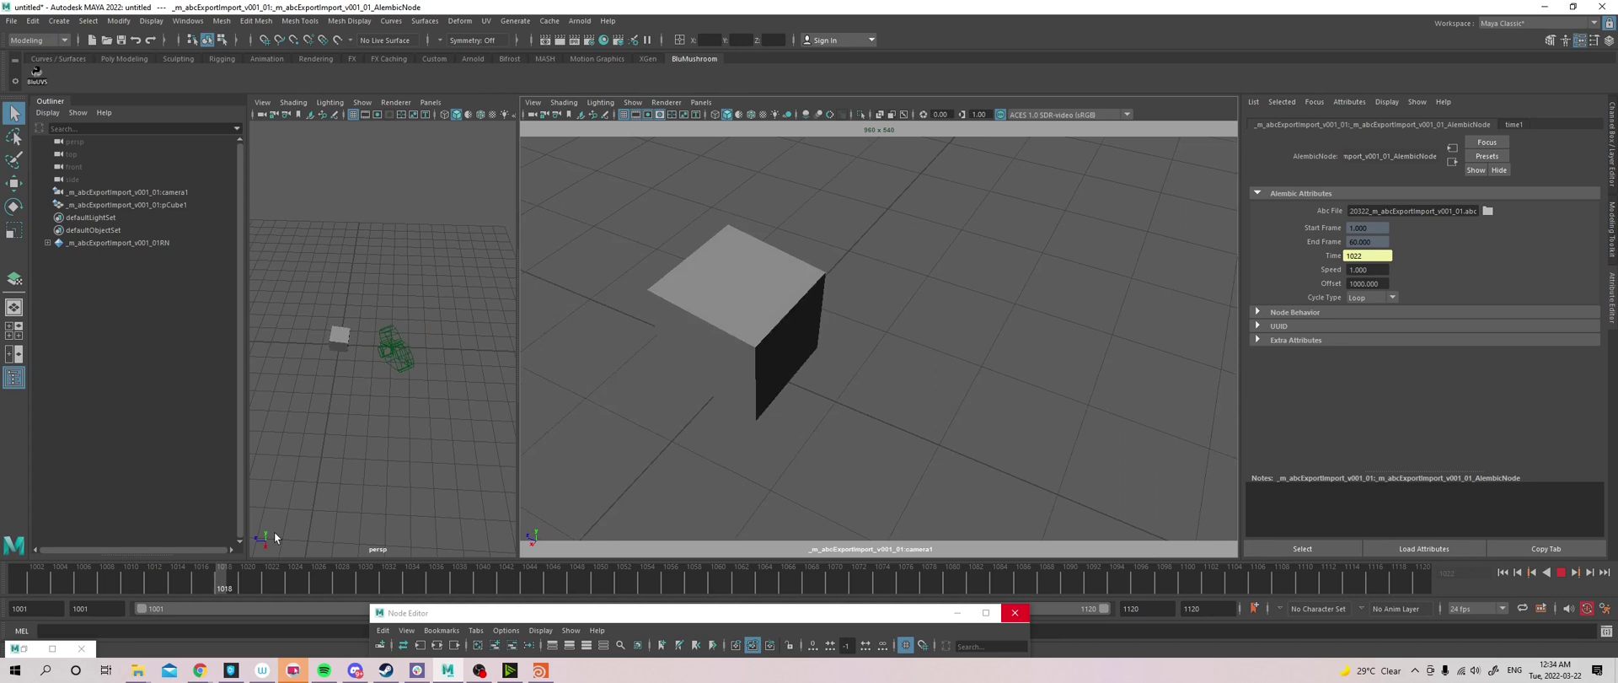
{"action": "left_click", "coordinate": [24, 581]}
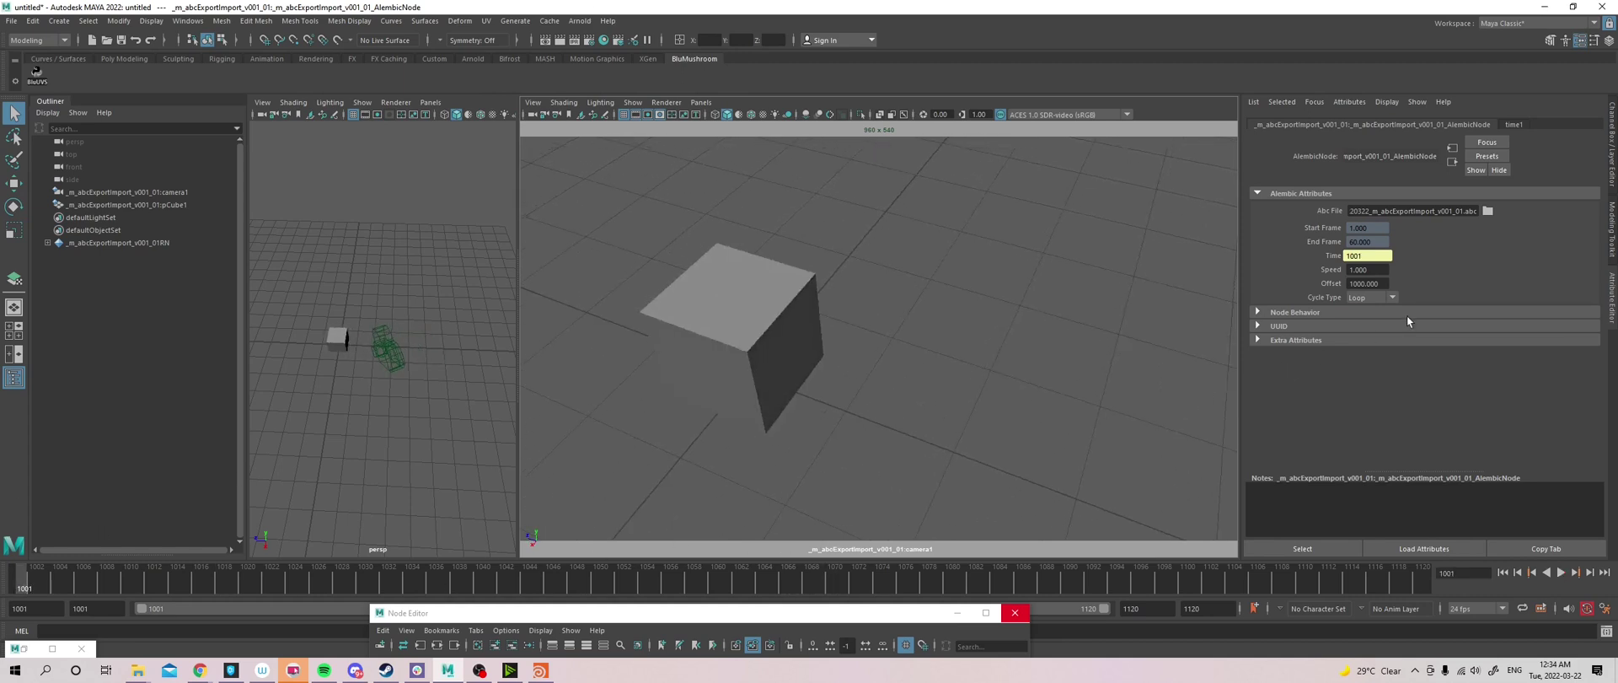
Switch Cycle Type to Reverse, play it, and scrub to frame 1060
{"action": "left_click", "coordinate": [1370, 296]}
{"action": "left_click", "coordinate": [1372, 337]}
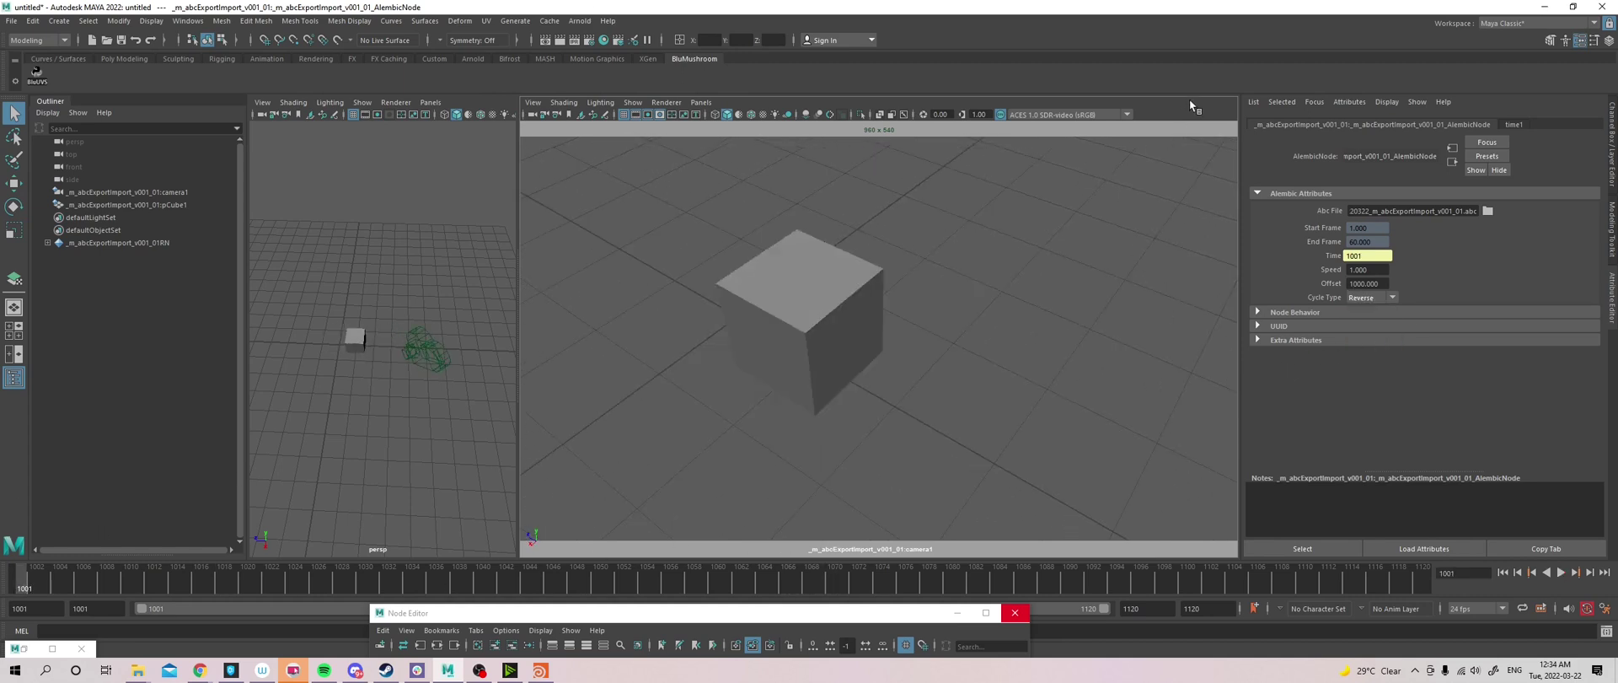
{"action": "key", "text": "alt+v"}
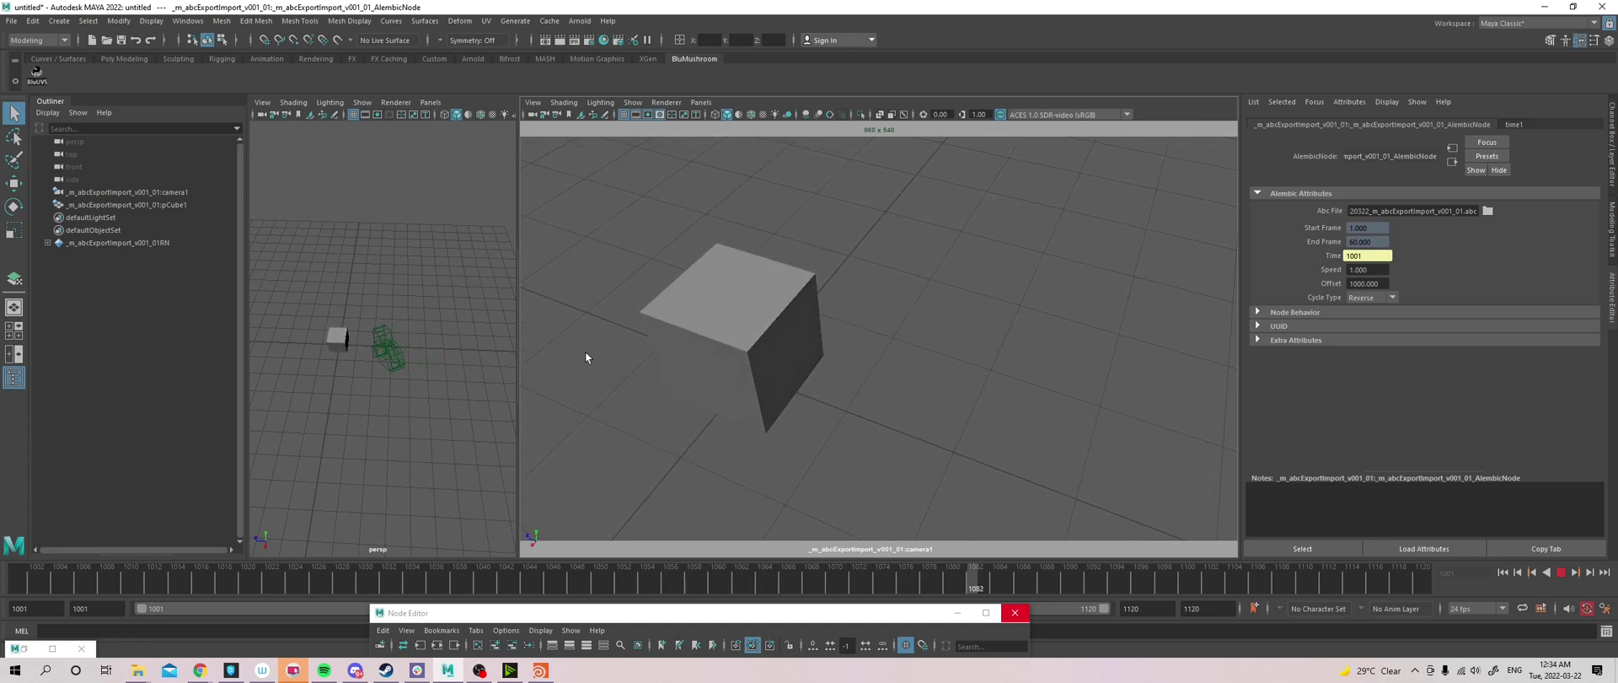
{"action": "key", "text": "alt+v"}
{"action": "key", "text": "alt+v"}
{"action": "left_click_drag", "start_coordinate": [655, 570], "coordinate": [716, 581]}
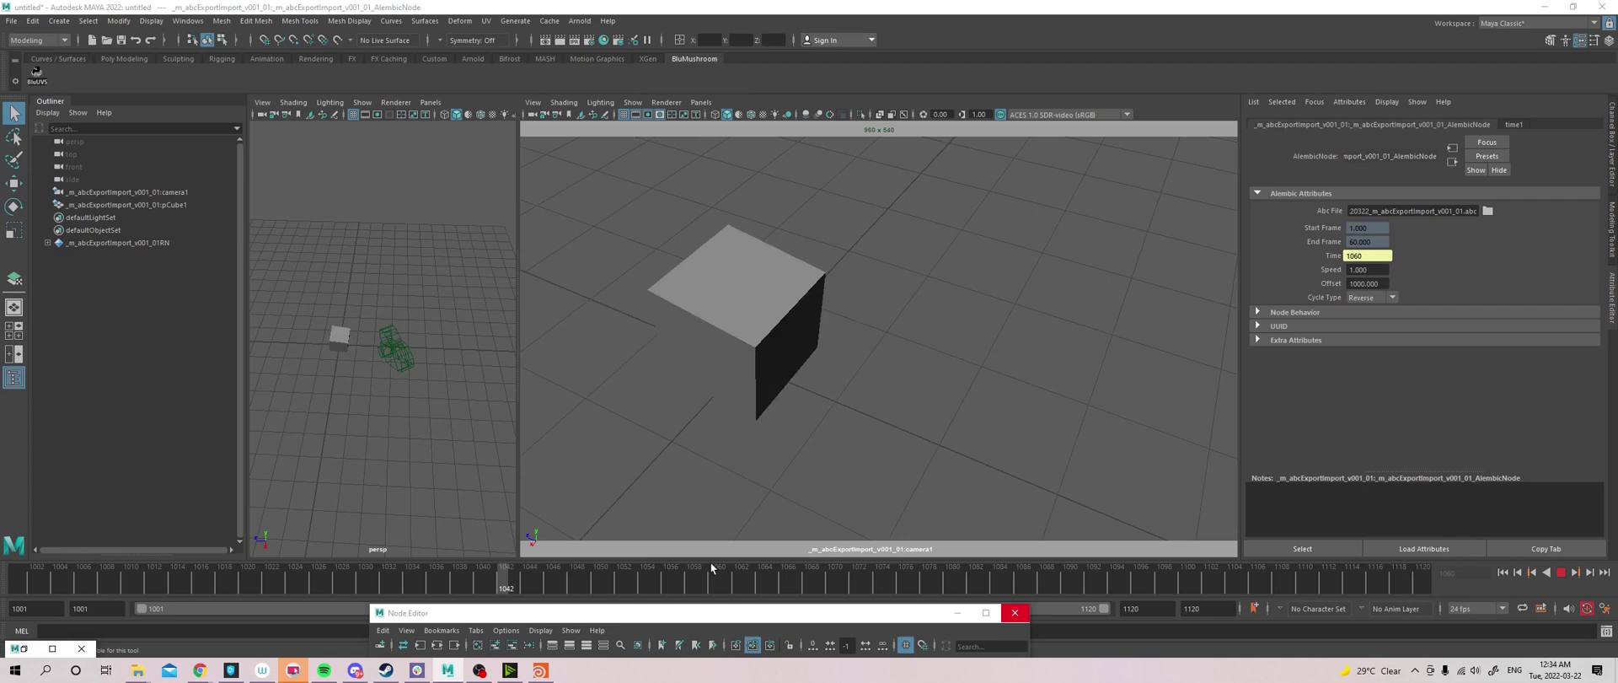
Set Cycle Type to Bounce and play from frame 1001
{"action": "left_click", "coordinate": [1349, 297]}
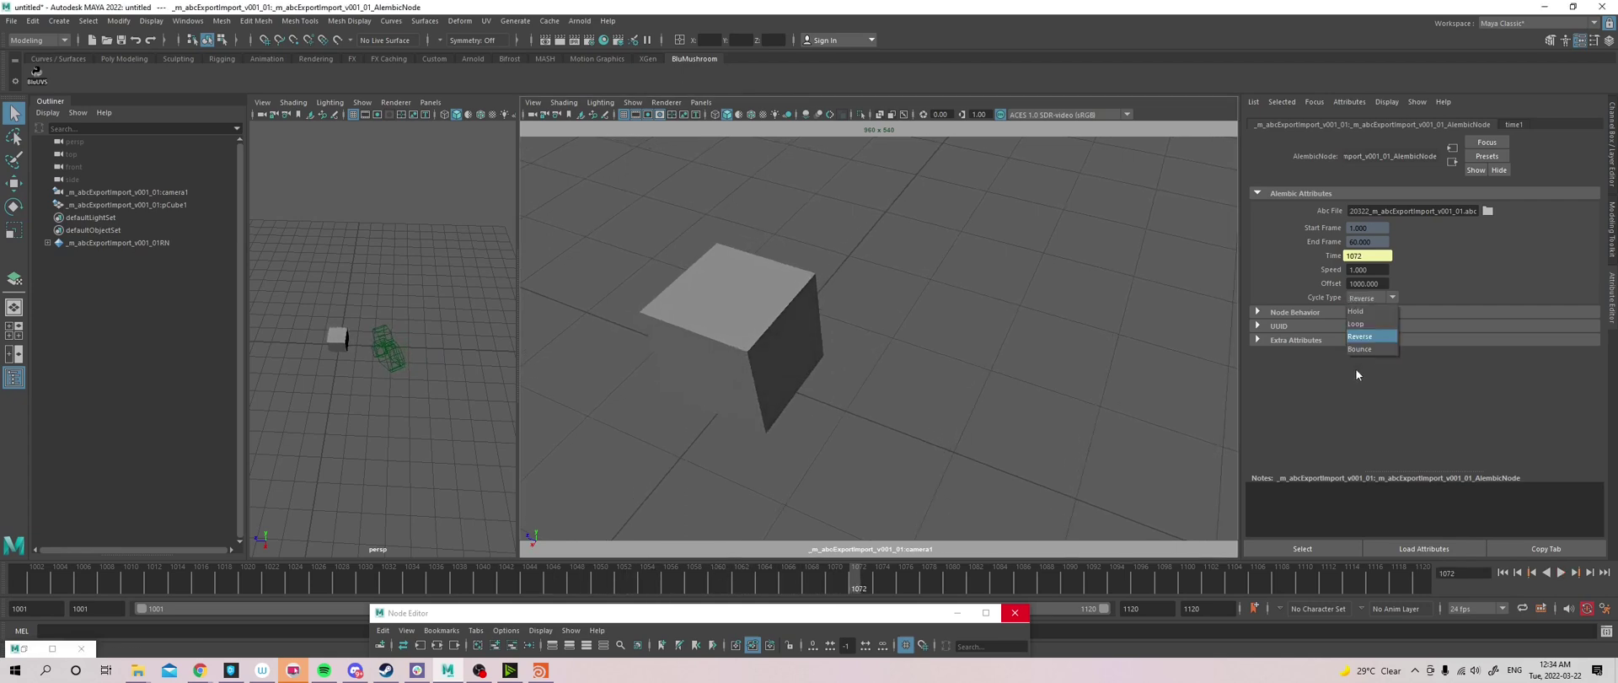
{"action": "left_click", "coordinate": [1365, 349]}
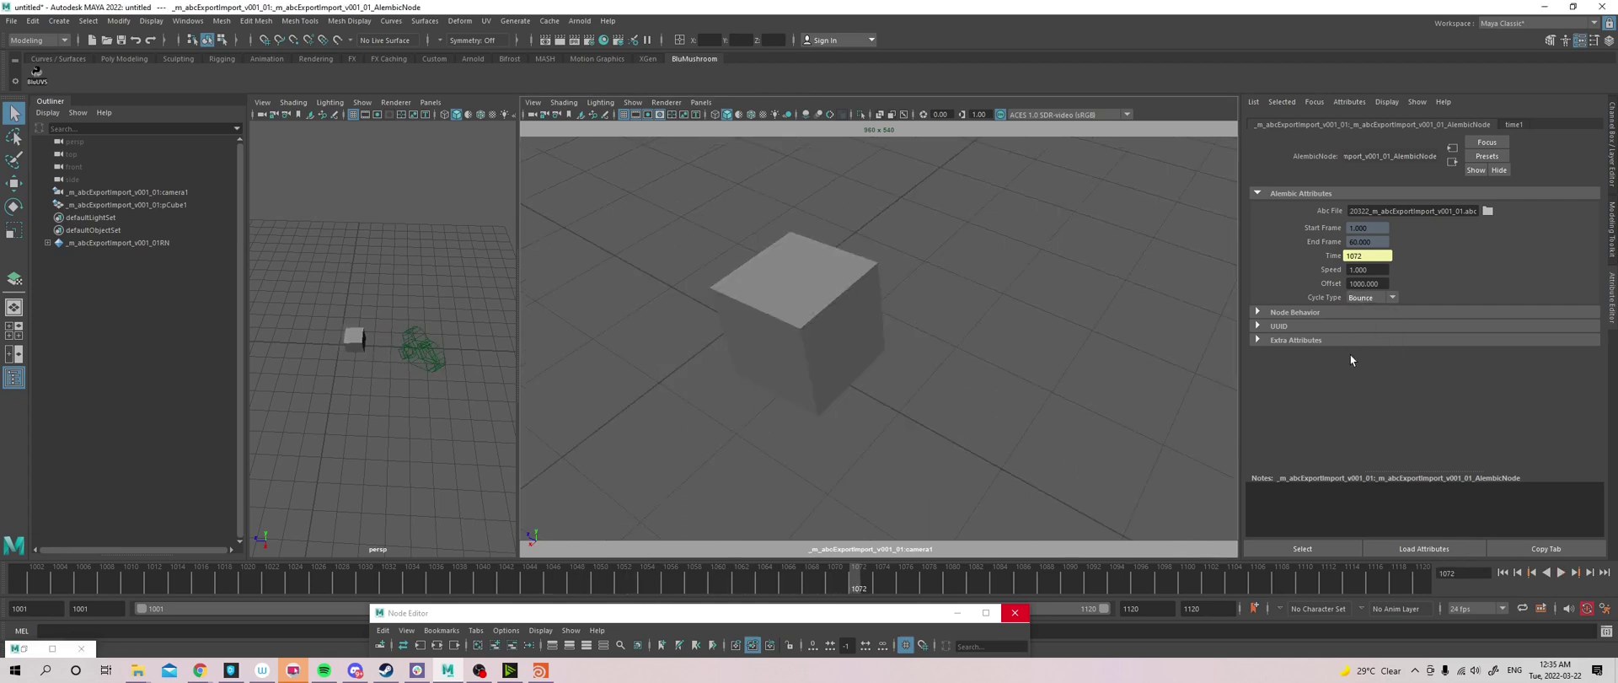
{"action": "left_click_drag", "start_coordinate": [67, 587], "coordinate": [19, 588]}
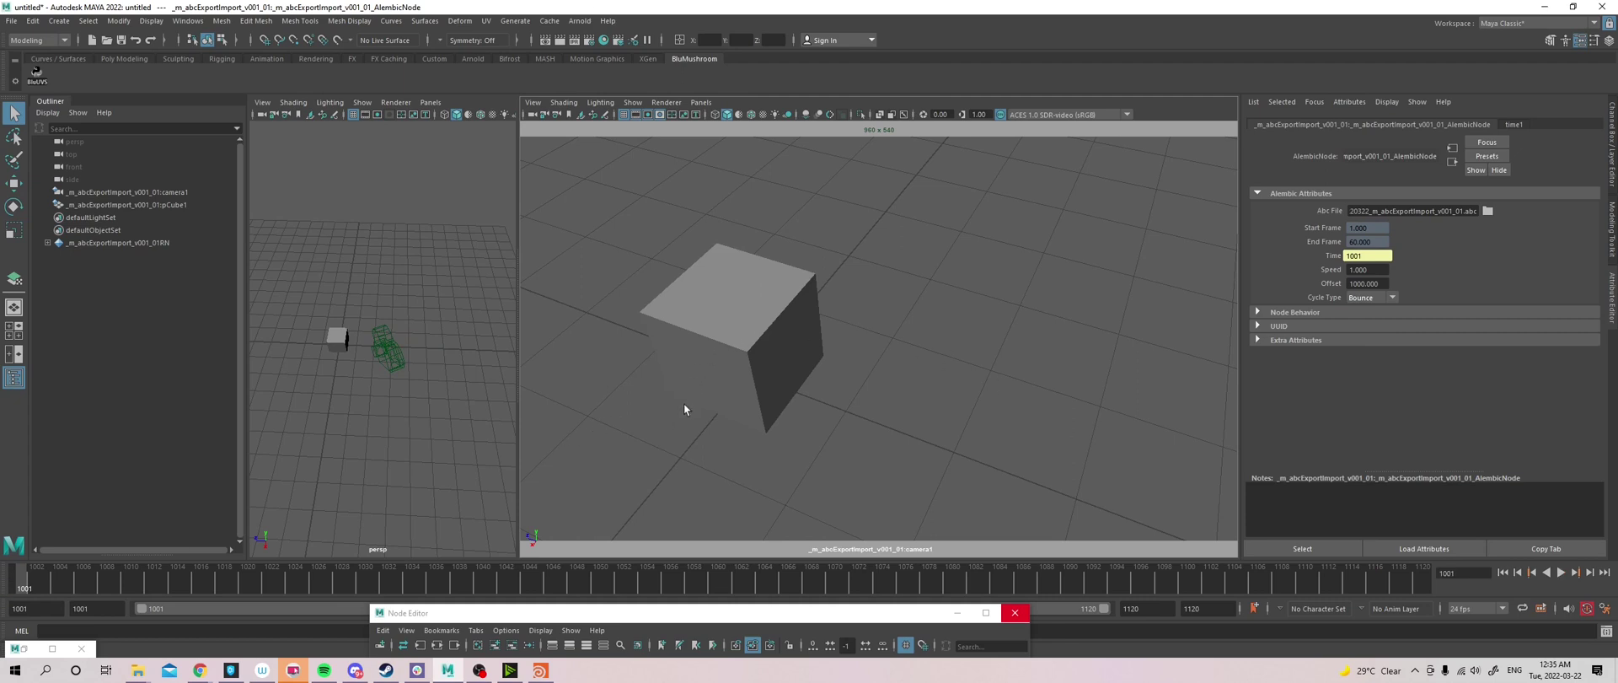
{"action": "key", "text": "alt+v"}
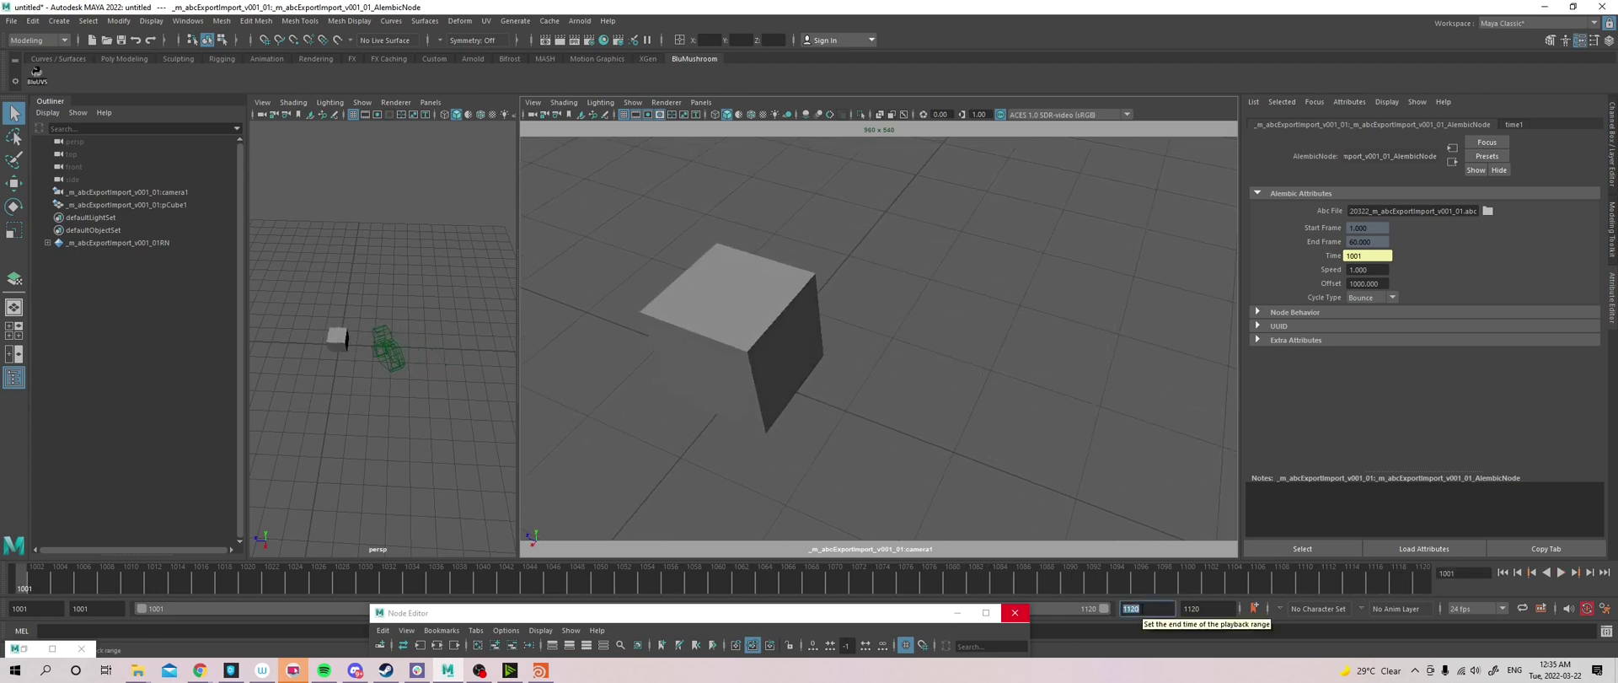
Extend the playback end time to 1180, replay, then rewind to frame 1001
{"action": "type", "text": "11"}
{"action": "key", "text": "Return"}
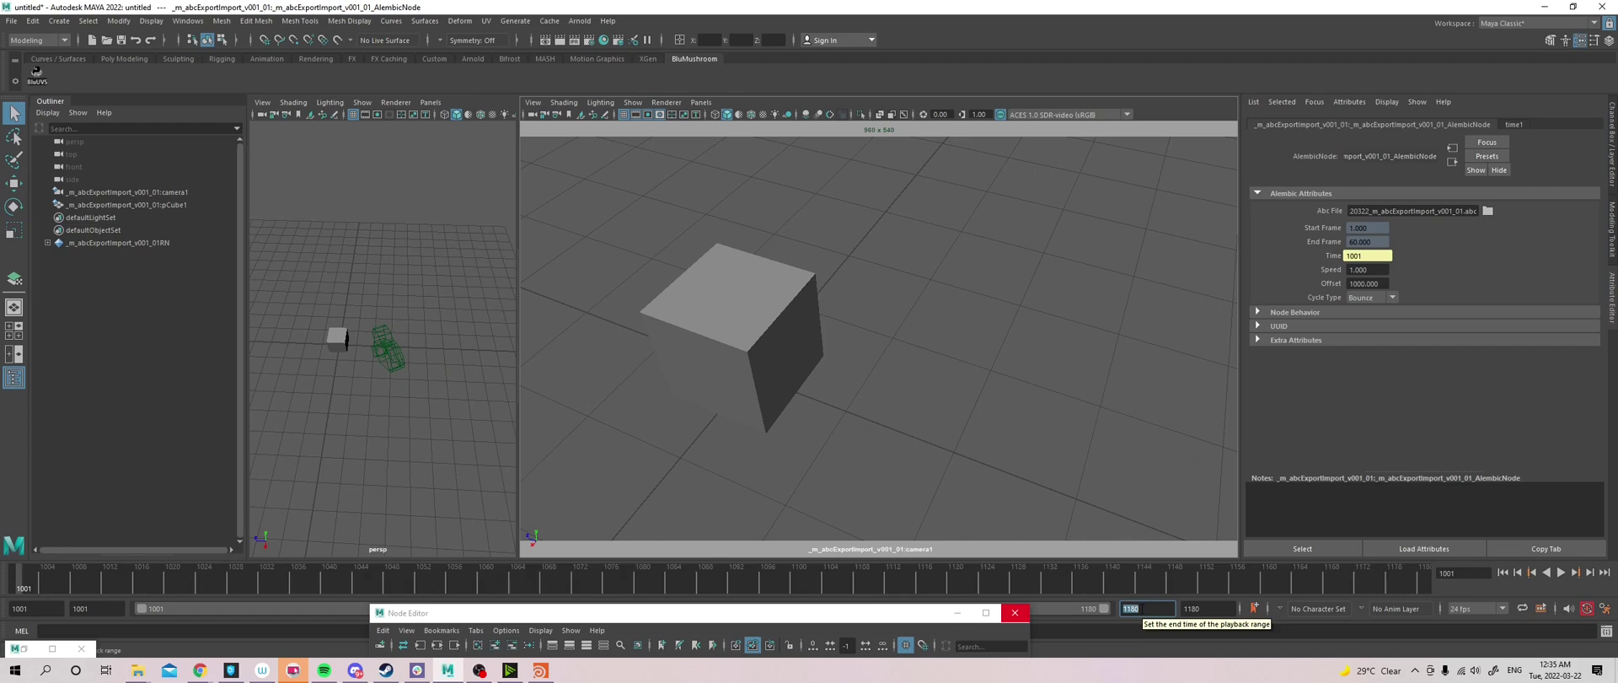
{"action": "type", "text": "v"}
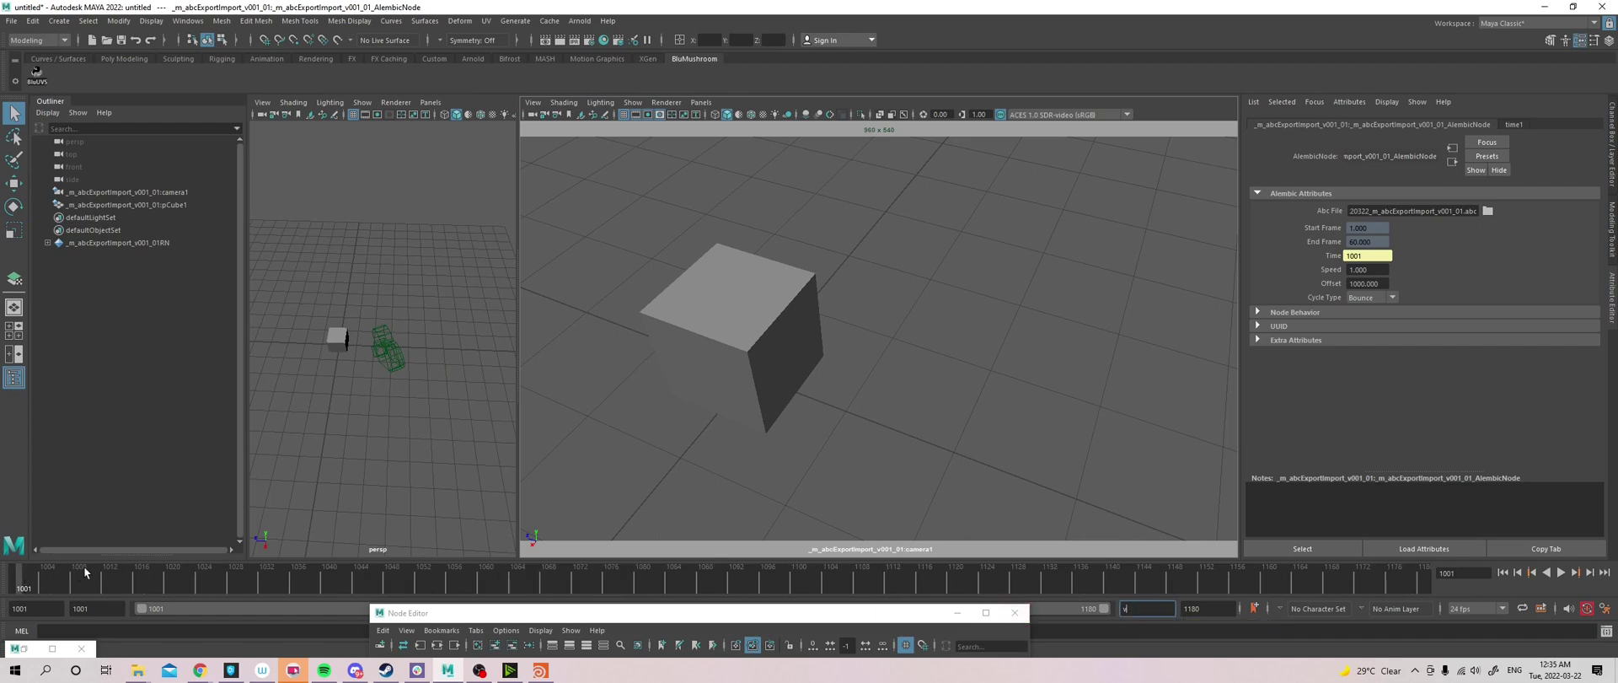
{"action": "key", "text": "alt+v"}
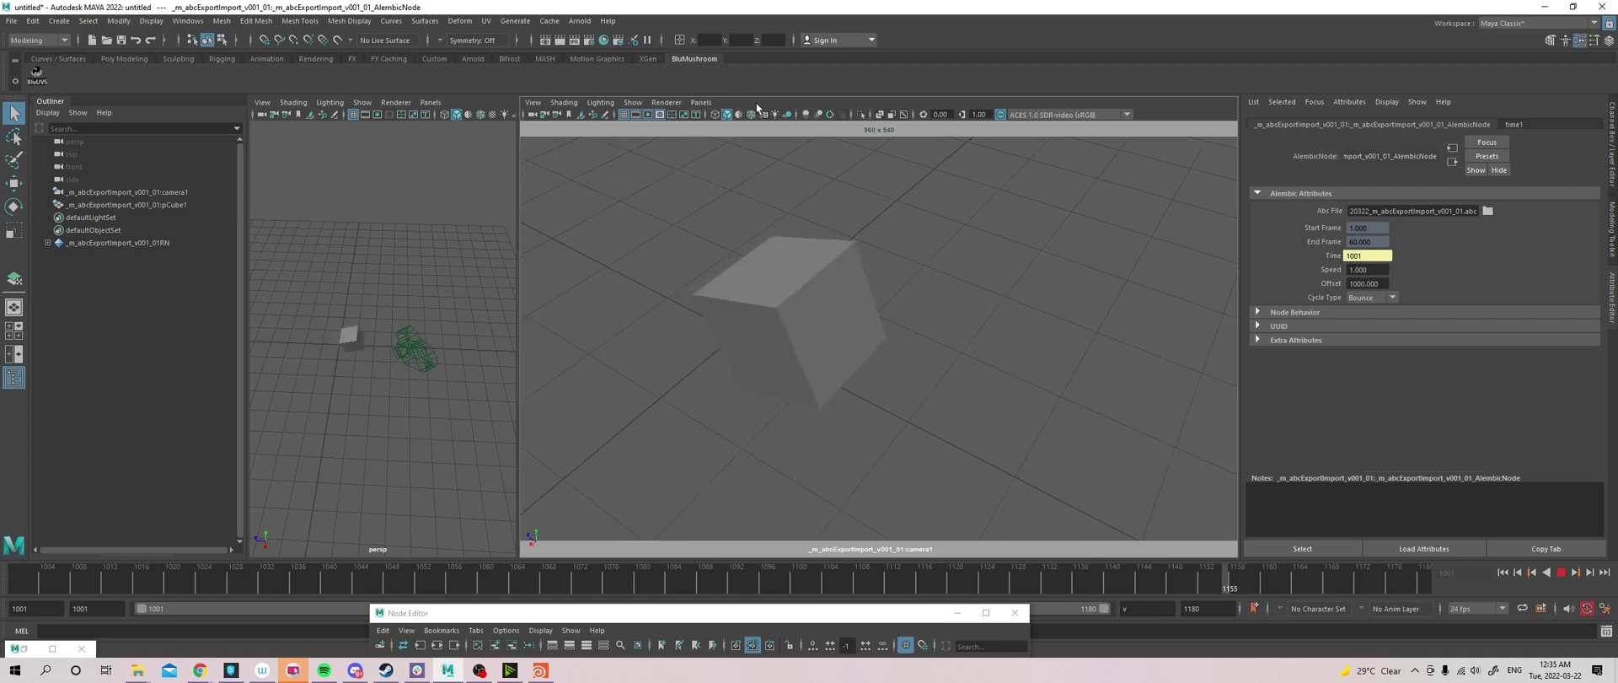
{"action": "key", "text": "Escape"}
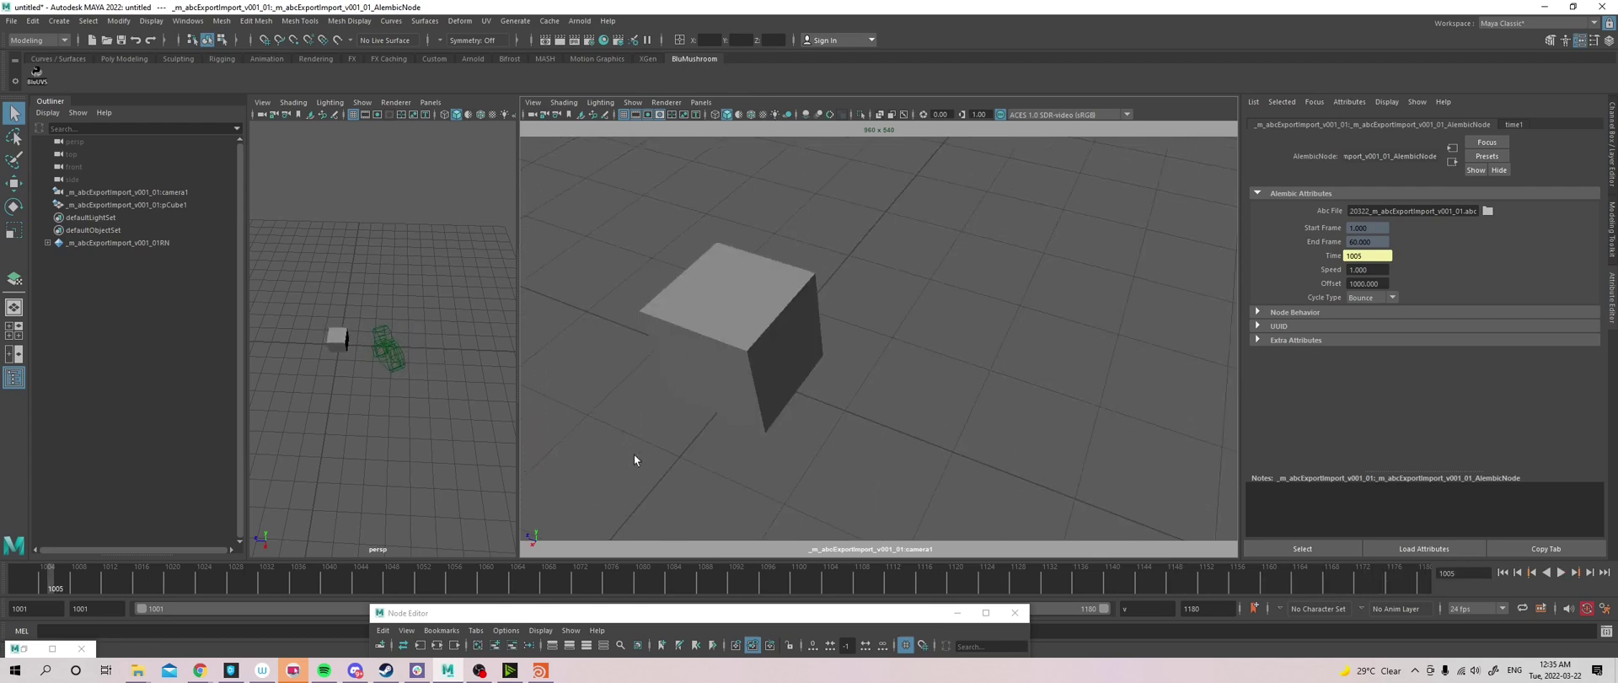
{"action": "left_click_drag", "start_coordinate": [529, 575], "coordinate": [24, 577]}
Set the Alembic Speed to 3, preview playback, then step through frames from 1001
{"action": "left_click", "coordinate": [1369, 269]}
{"action": "key", "text": "alt+v"}
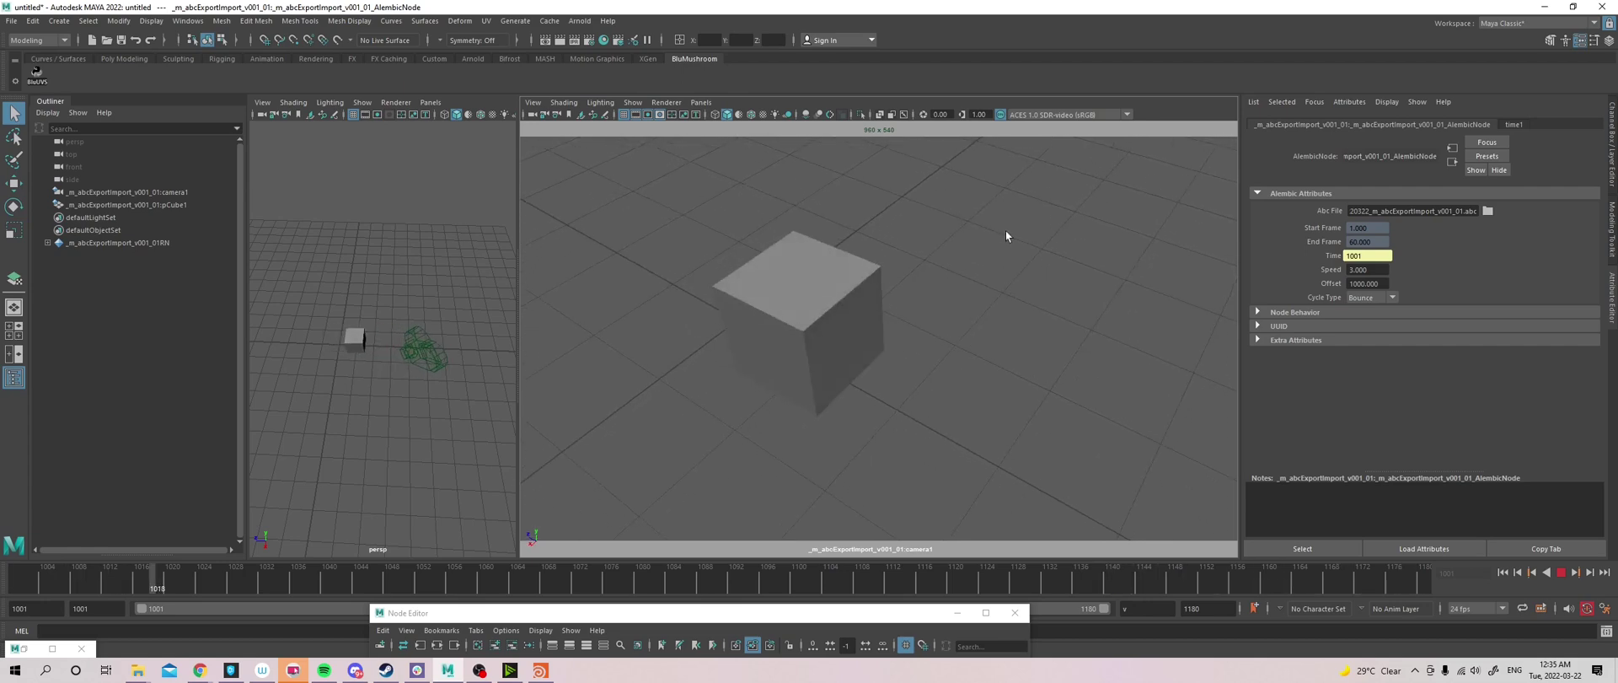
{"action": "key", "text": "Escape"}
{"action": "left_click", "coordinate": [2, 573]}
{"action": "mouse_move", "coordinate": [2, 573]}
{"action": "left_mouse_down"}
{"action": "mouse_move", "coordinate": [1089, 509]}
{"action": "mouse_move", "coordinate": [620, 538]}
{"action": "mouse_move", "coordinate": [17, 533]}
{"action": "left_mouse_up"}
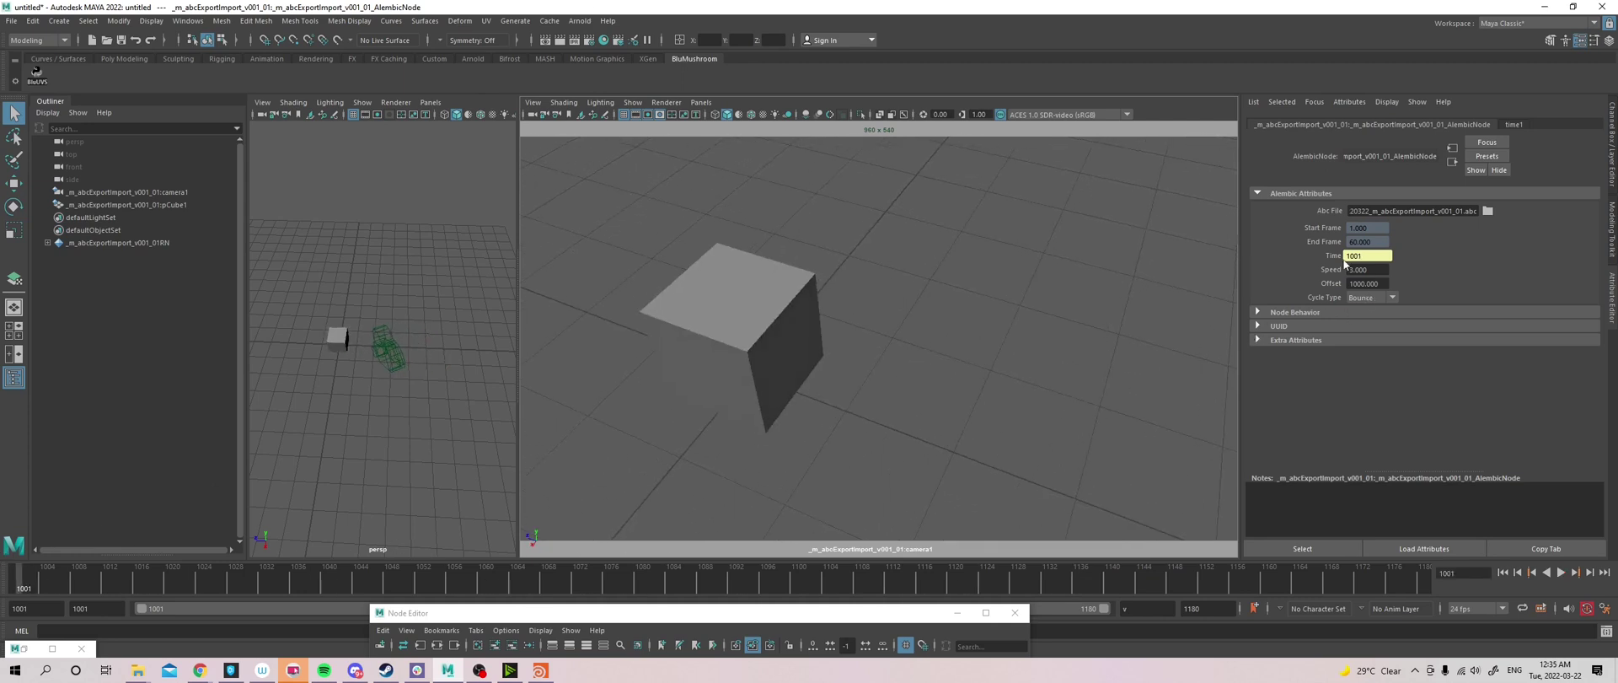
Set the Alembic Speed to 0.5 and play the half-speed animation
{"action": "left_click", "coordinate": [1371, 269]}
{"action": "type", "text": "0.5"}
{"action": "key", "text": "Return"}
{"action": "key", "text": "alt+v"}
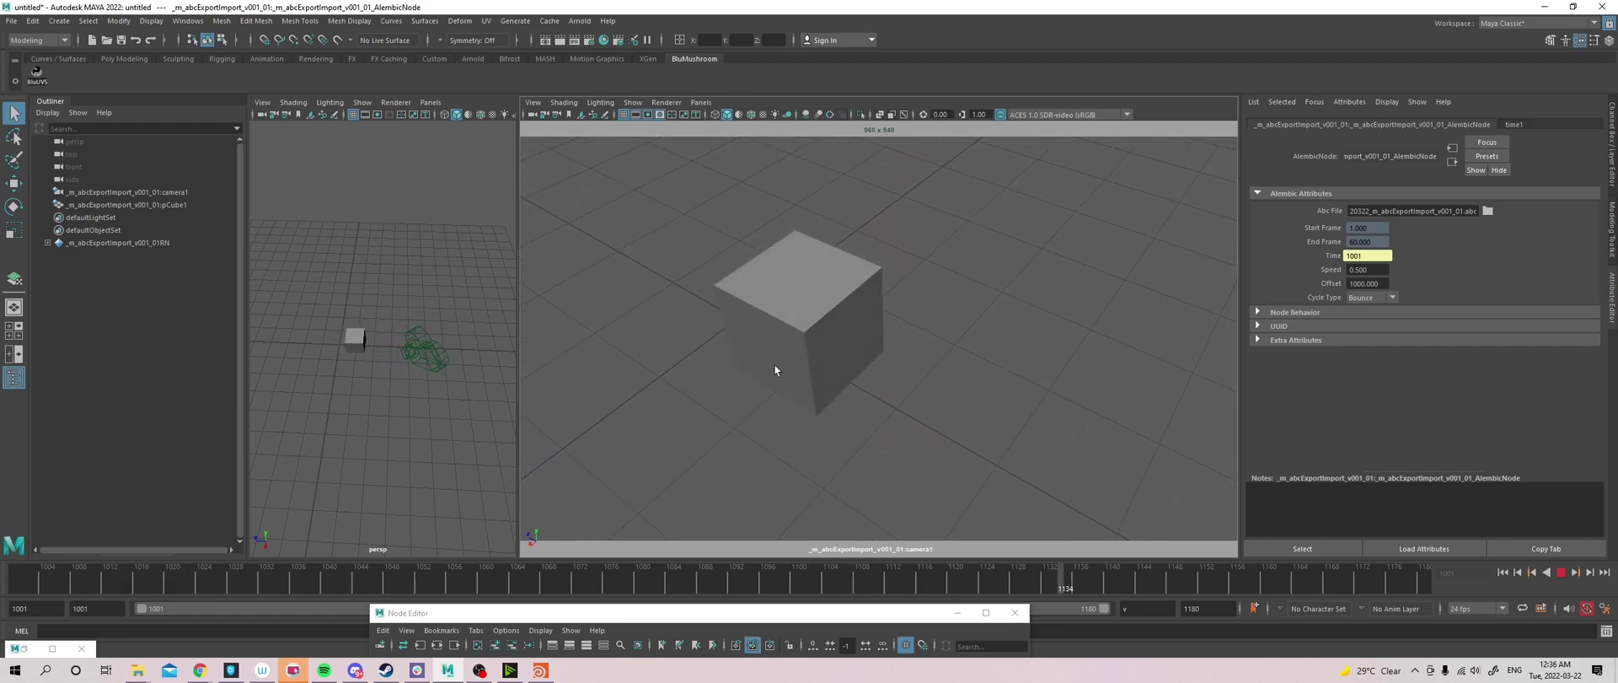
{"action": "key", "text": "Escape"}
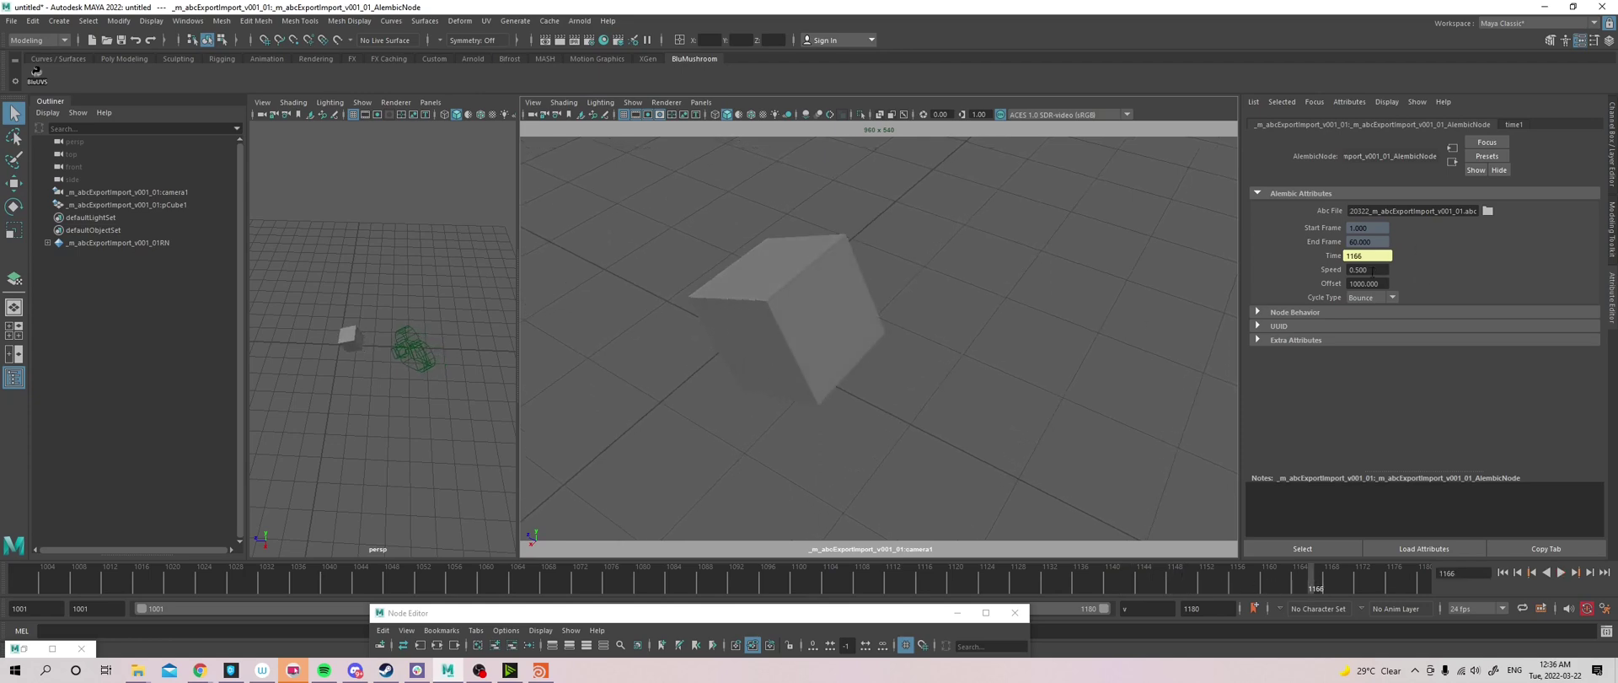
Try Speed 0.1 played from frame 1001, then set Speed back to 1
{"action": "left_click", "coordinate": [1372, 271]}
{"action": "left_click_drag", "start_coordinate": [1371, 272], "coordinate": [1354, 272]}
{"action": "type", "text": "1"}
{"action": "key", "text": "Return"}
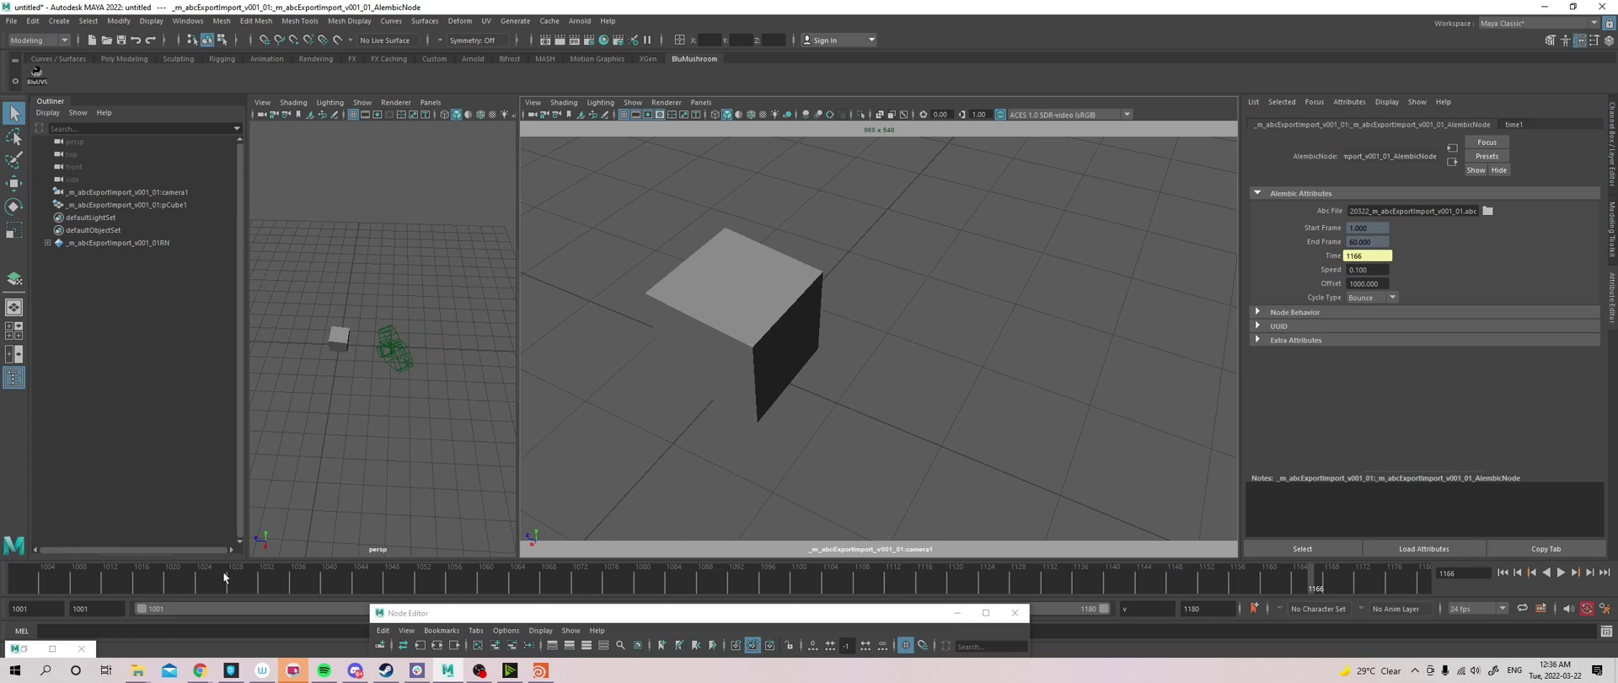
{"action": "left_click_drag", "start_coordinate": [224, 576], "coordinate": [24, 577]}
{"action": "key", "text": "alt+v"}
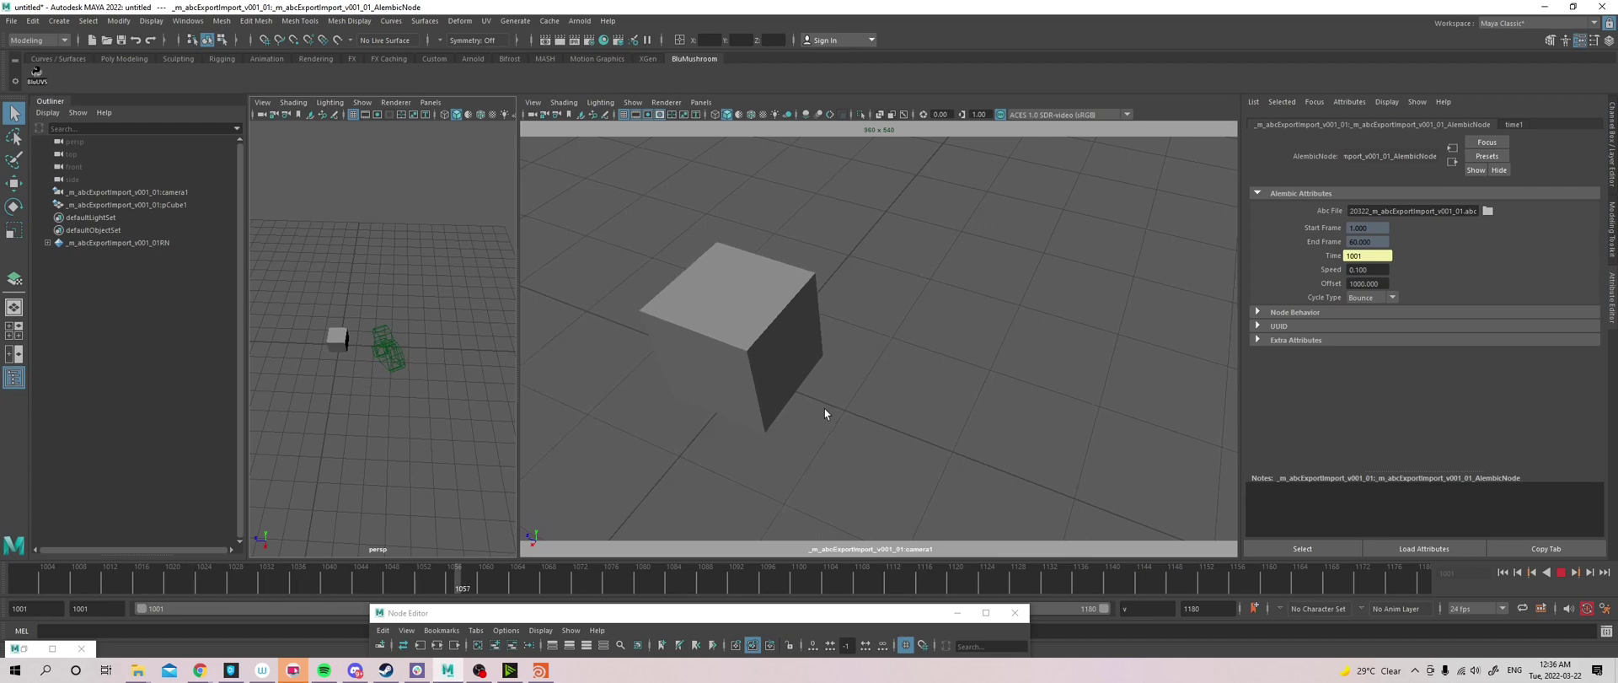
{"action": "key", "text": "Escape"}
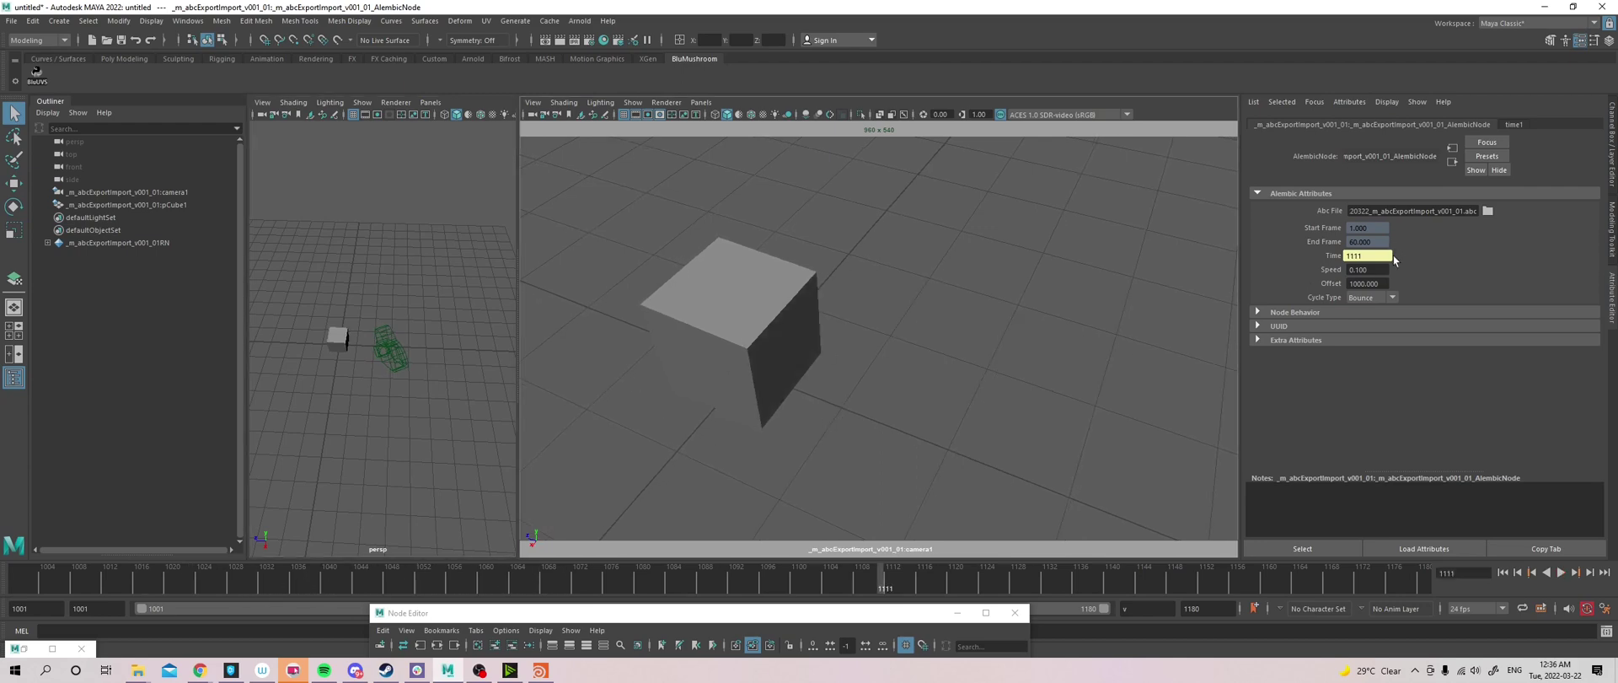
{"action": "type", "text": "1"}
{"action": "key", "text": "Return"}
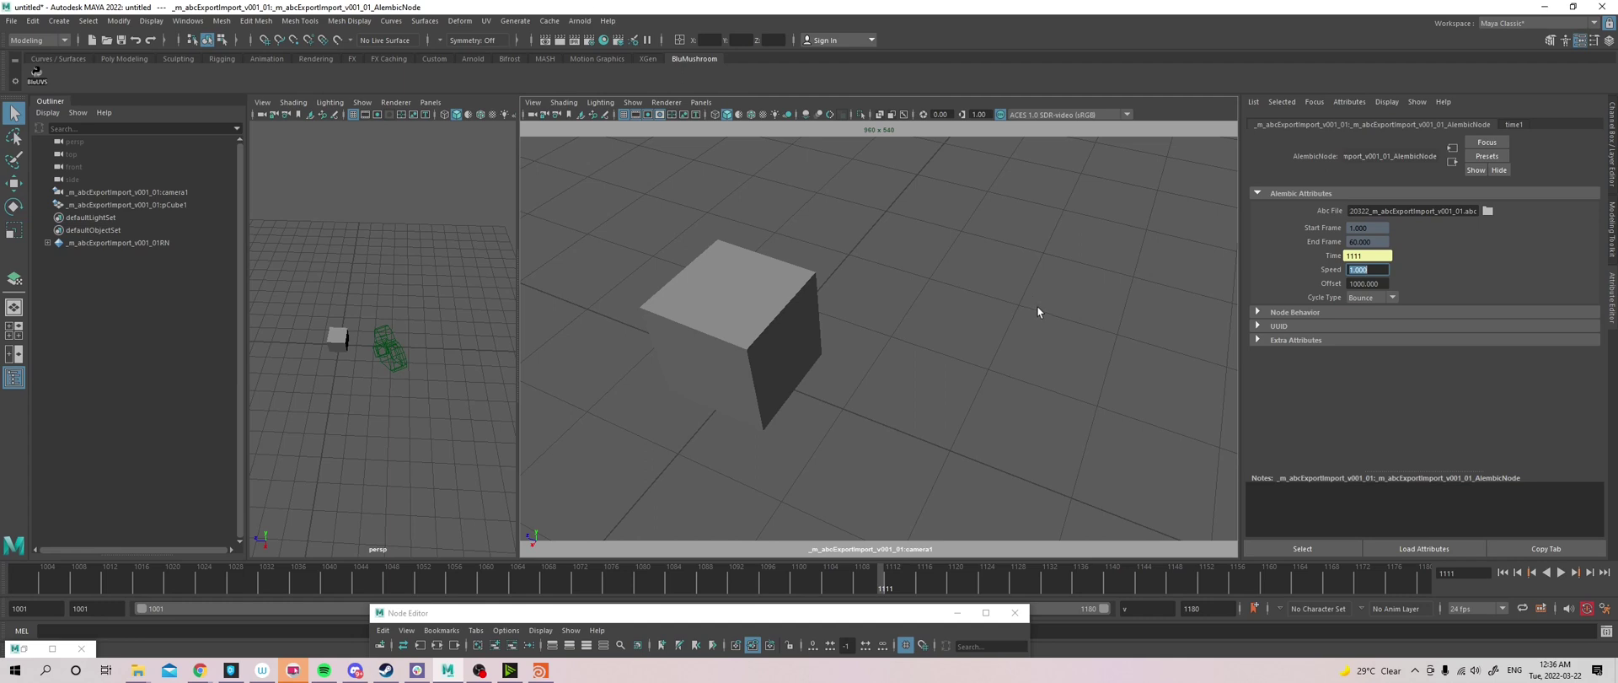
Select the cube, bring up the Node Editor, and confirm the AlembicNode Cycle Type is Bounce
{"action": "left_click", "coordinate": [806, 305]}
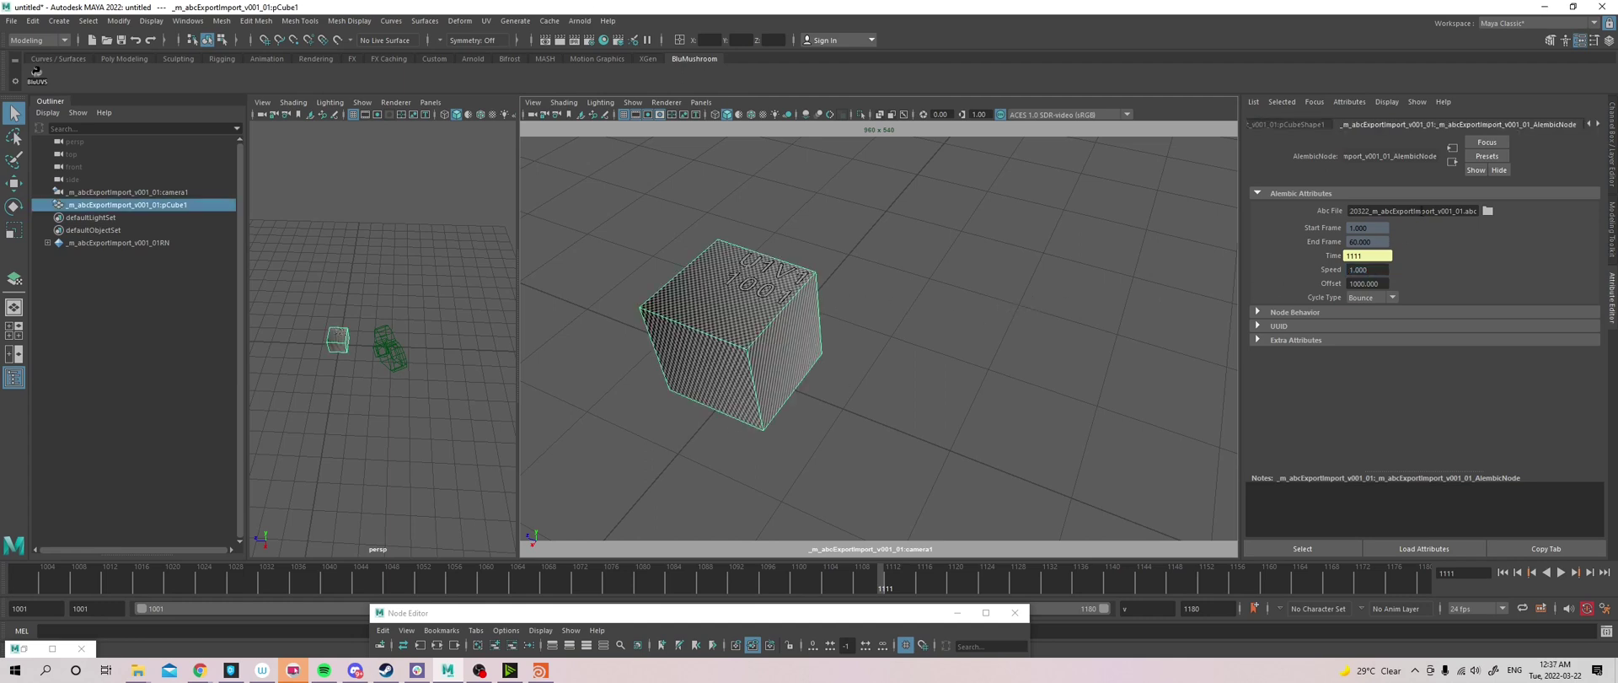
{"action": "left_click", "coordinate": [1413, 211]}
{"action": "left_click_drag", "start_coordinate": [759, 614], "coordinate": [856, 176]}
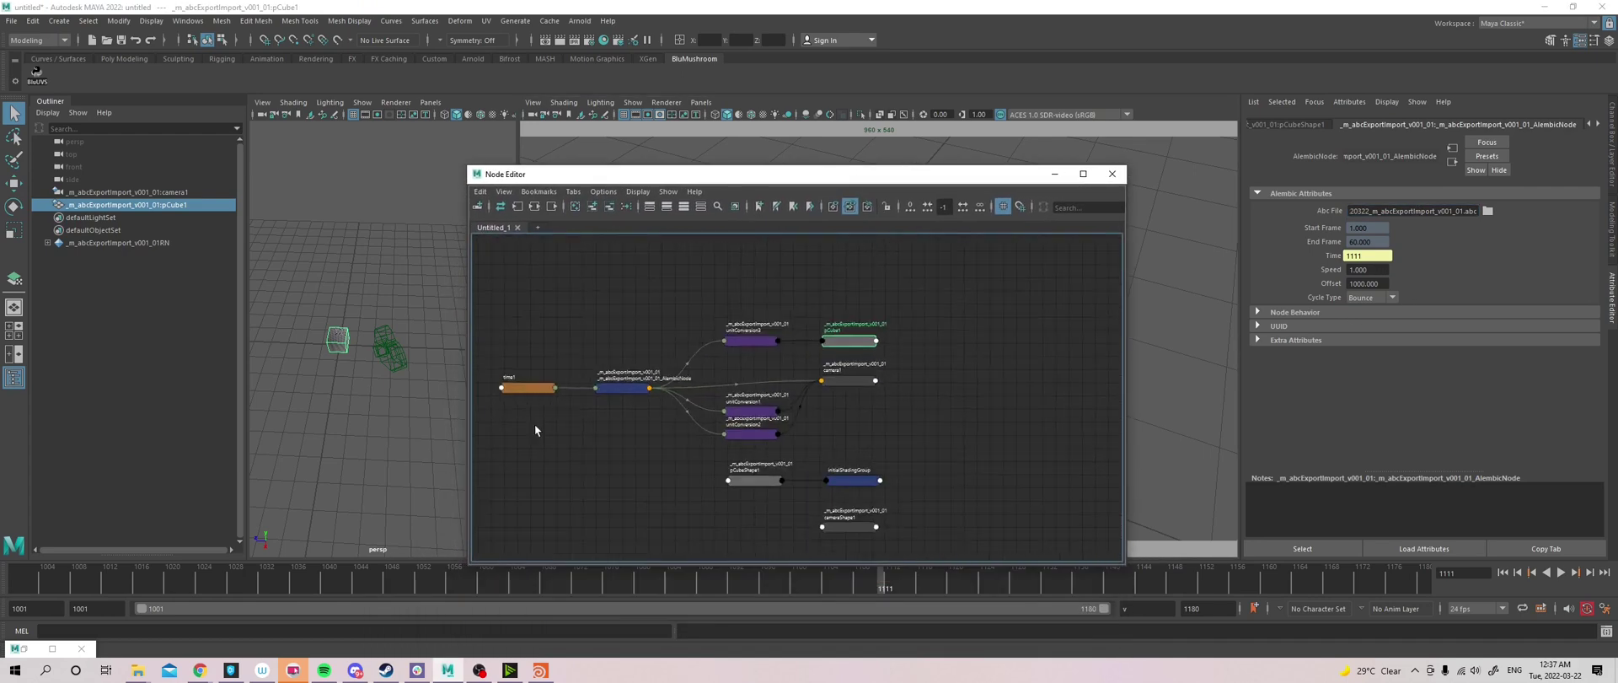
{"action": "middle_click_drag", "start_coordinate": [534, 423], "coordinate": [610, 388]}
{"action": "left_click_drag", "start_coordinate": [647, 389], "coordinate": [644, 386]}
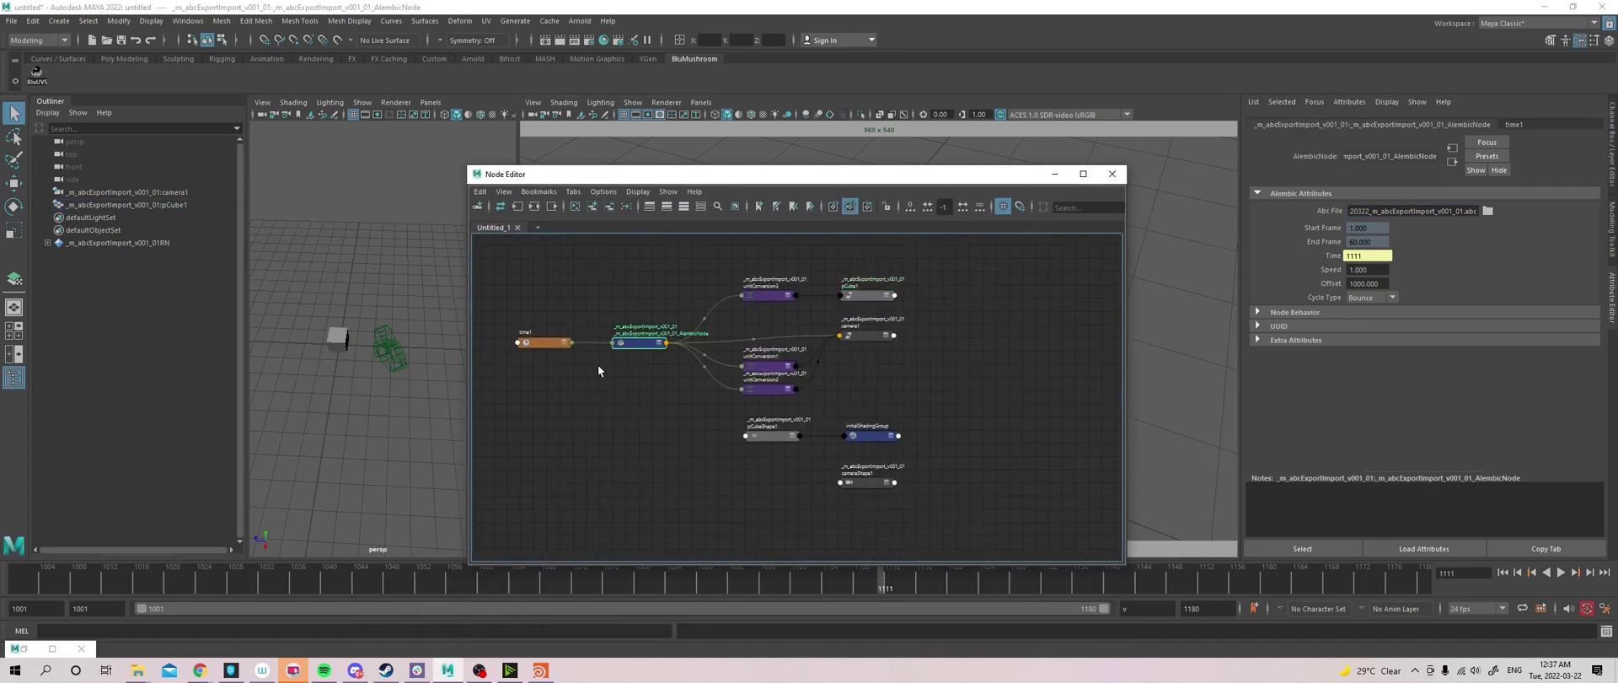
{"action": "middle_click_drag", "start_coordinate": [700, 507], "coordinate": [708, 442]}
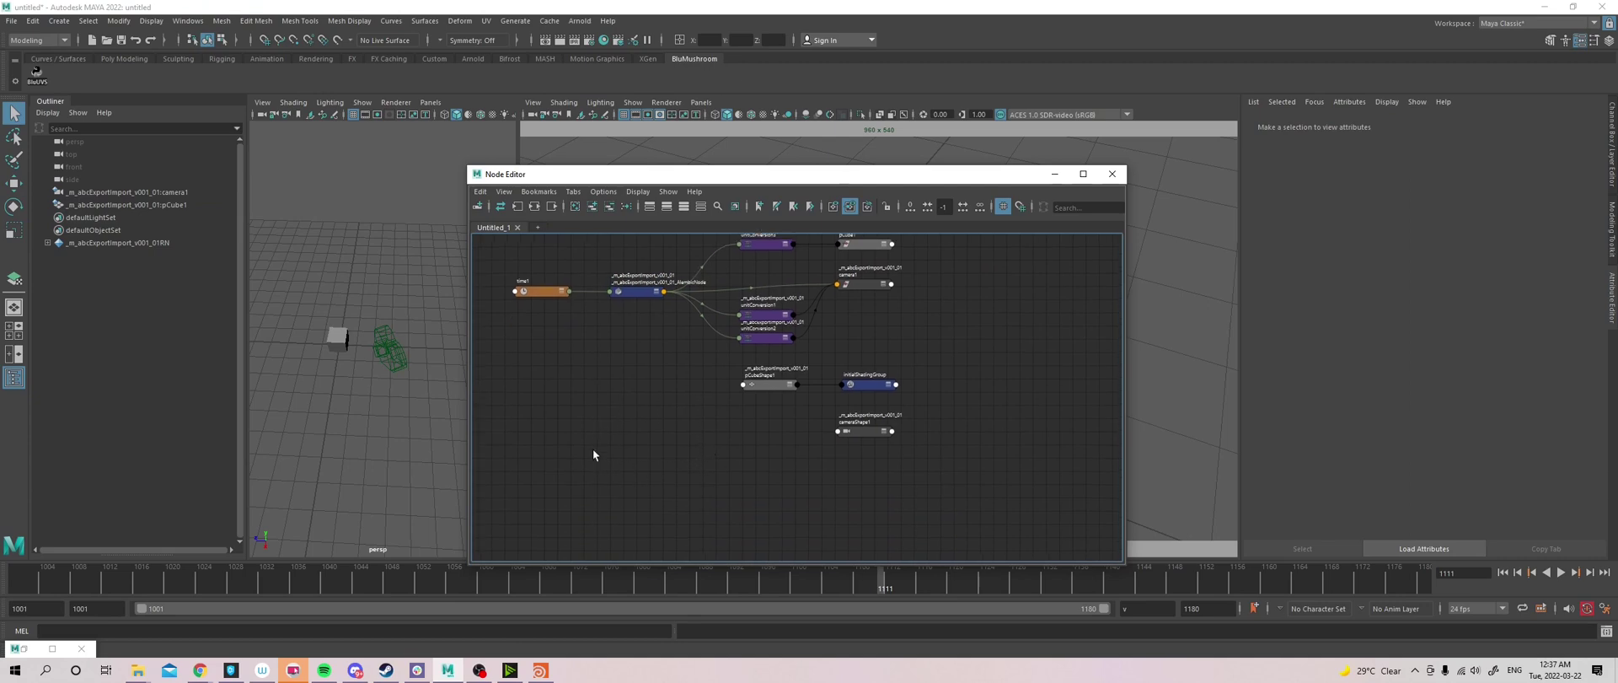
{"action": "left_click_drag", "start_coordinate": [593, 449], "coordinate": [740, 518]}
{"action": "left_click", "coordinate": [641, 291]}
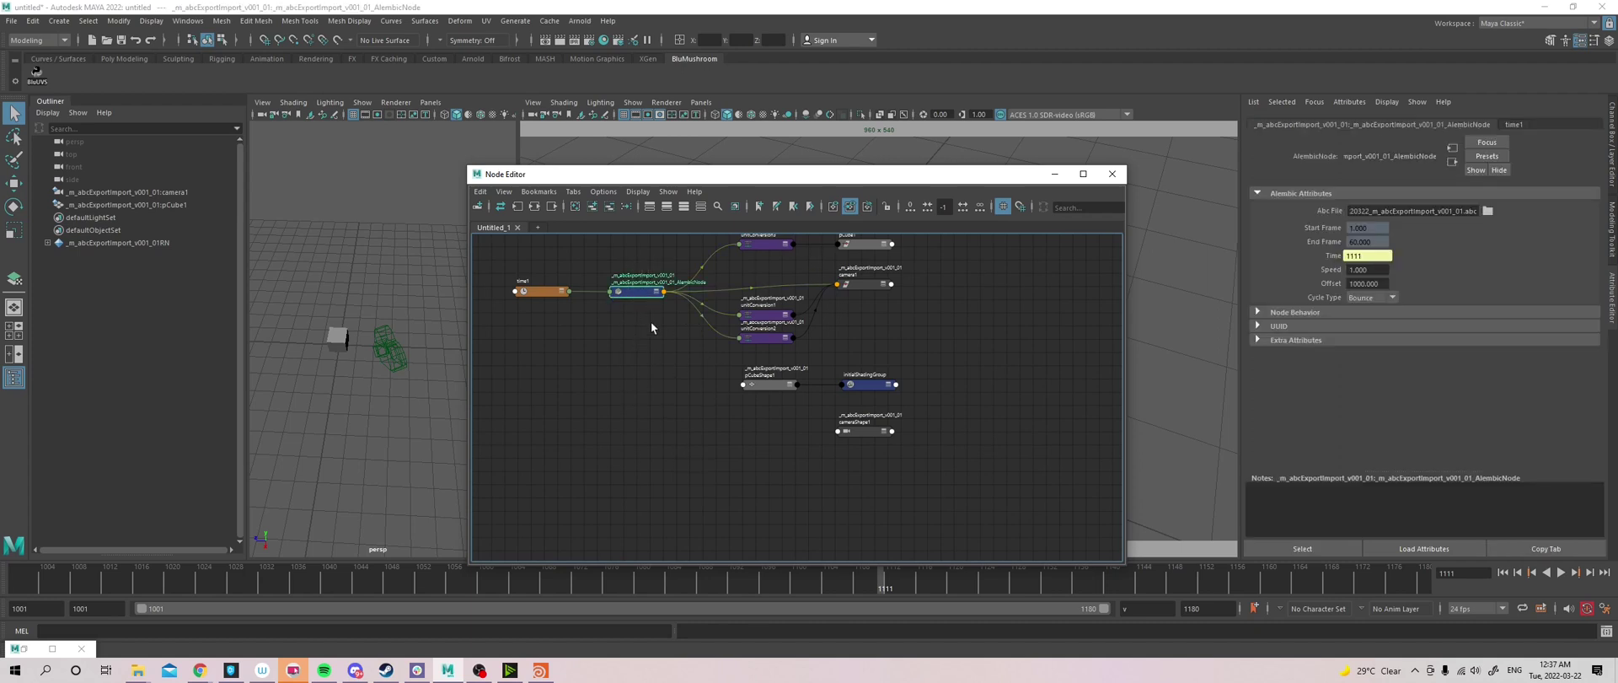
{"action": "left_click_drag", "start_coordinate": [768, 193], "coordinate": [519, 480]}
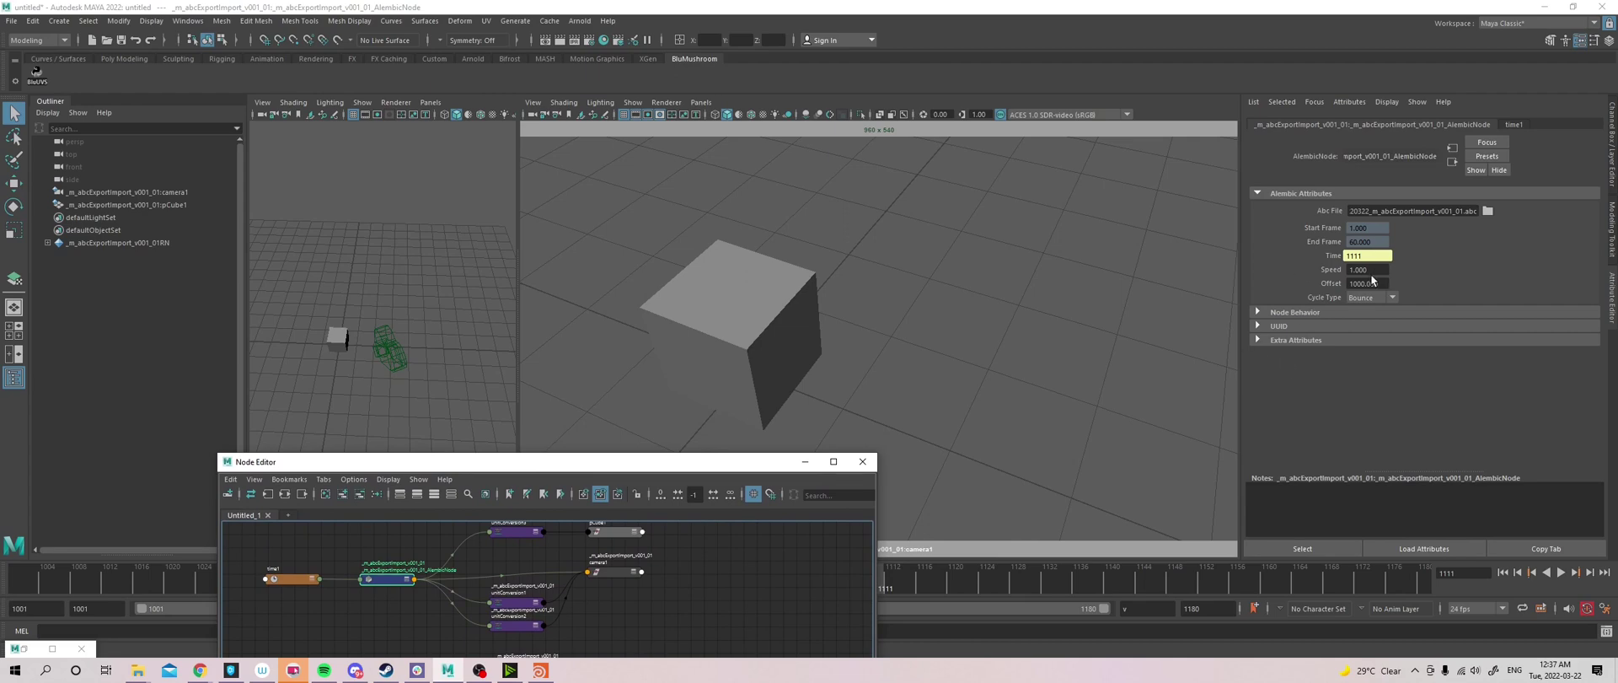
{"action": "left_click", "coordinate": [1366, 299]}
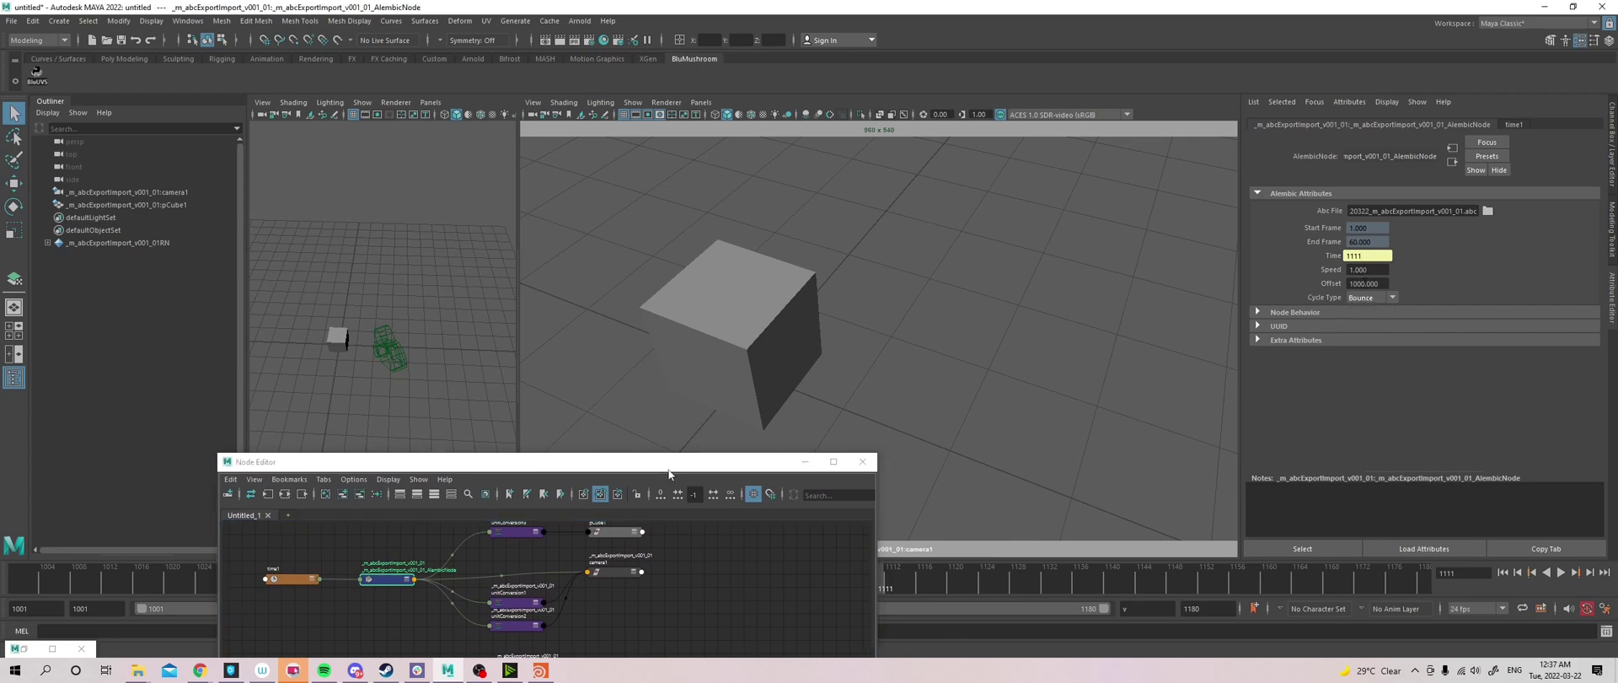
Return to frame 1001 and reselect the AlembicNode to recheck its Bounce setting
{"action": "left_click_drag", "start_coordinate": [665, 470], "coordinate": [798, 291]}
{"action": "left_click_drag", "start_coordinate": [501, 497], "coordinate": [594, 546]}
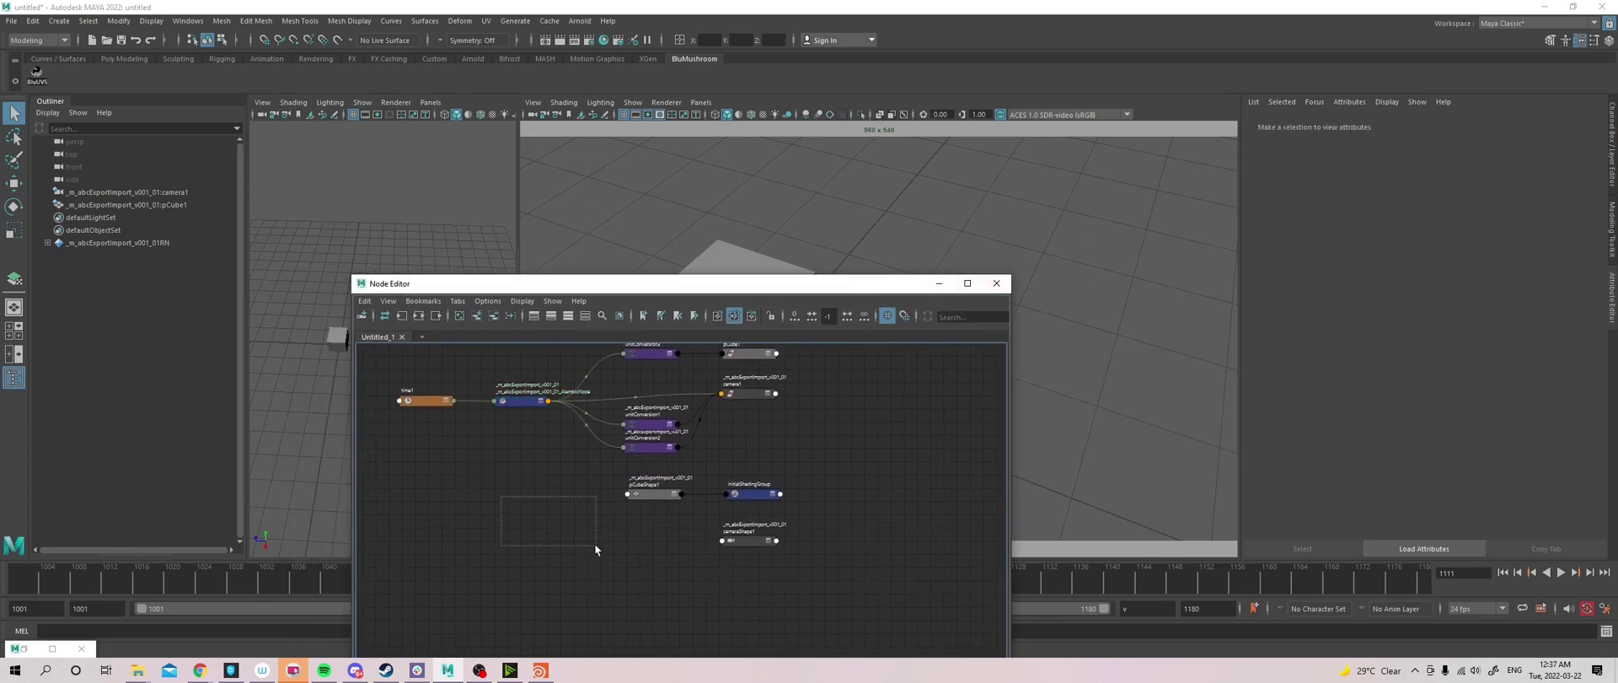
{"action": "left_click_drag", "start_coordinate": [705, 290], "coordinate": [589, 624]}
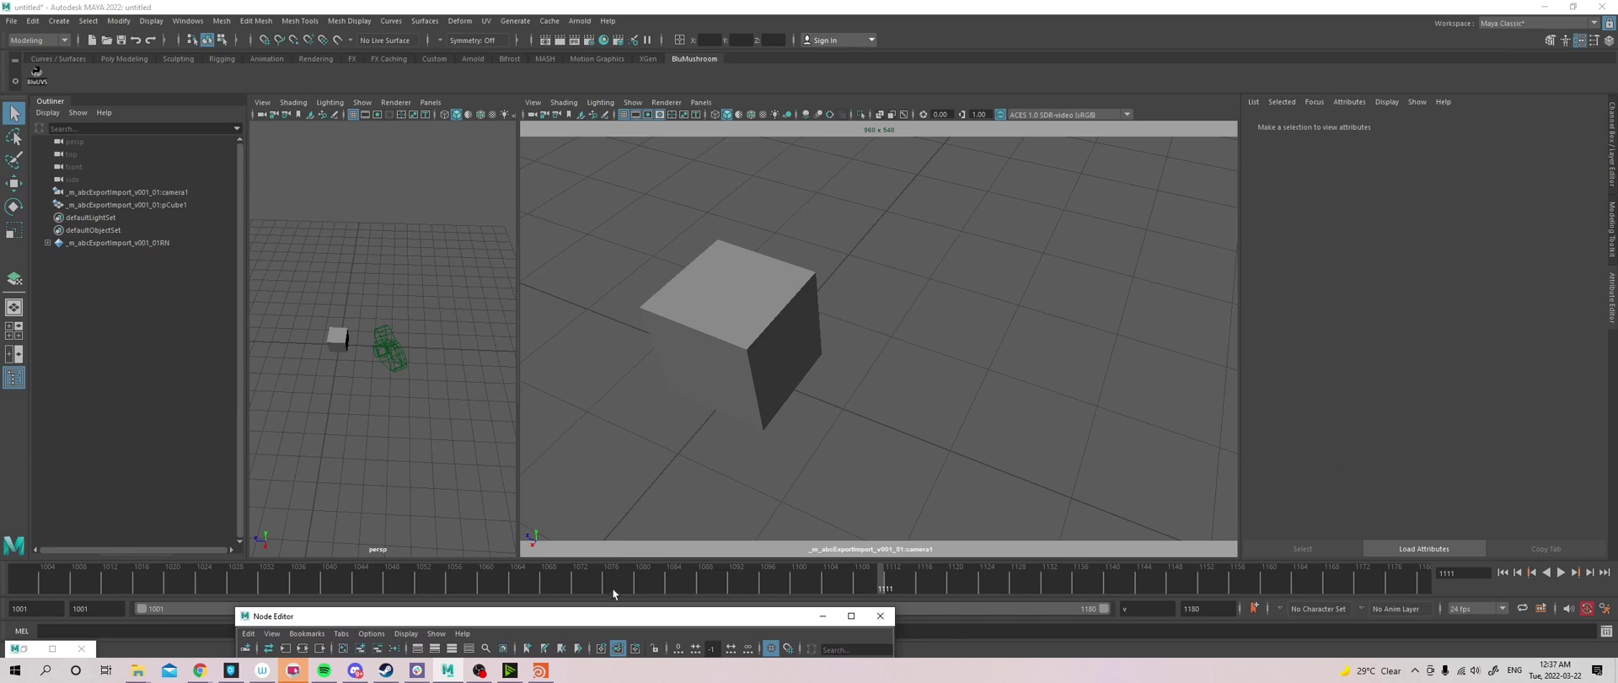
{"action": "key", "text": "alt+shift+v"}
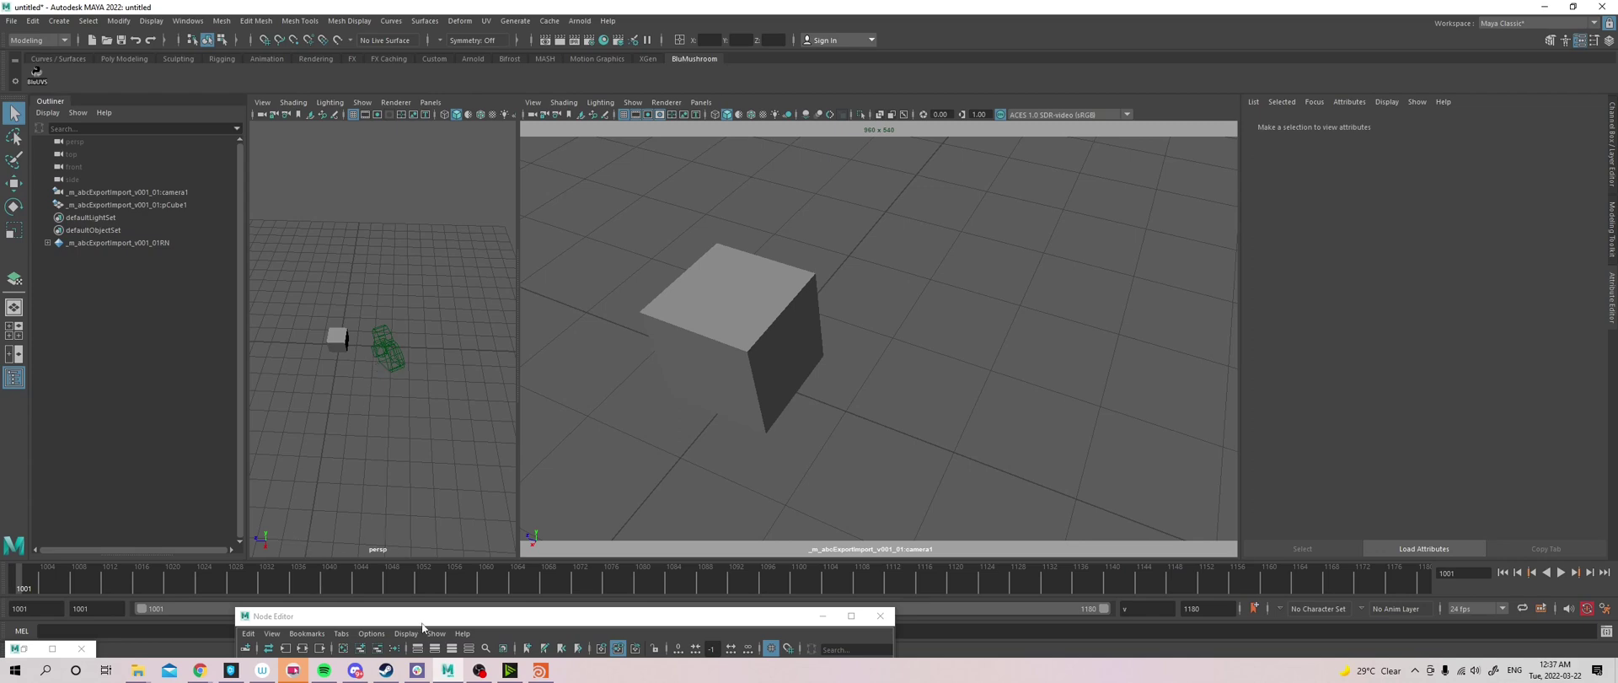
{"action": "left_click_drag", "start_coordinate": [424, 621], "coordinate": [531, 274]}
{"action": "left_click", "coordinate": [514, 383]}
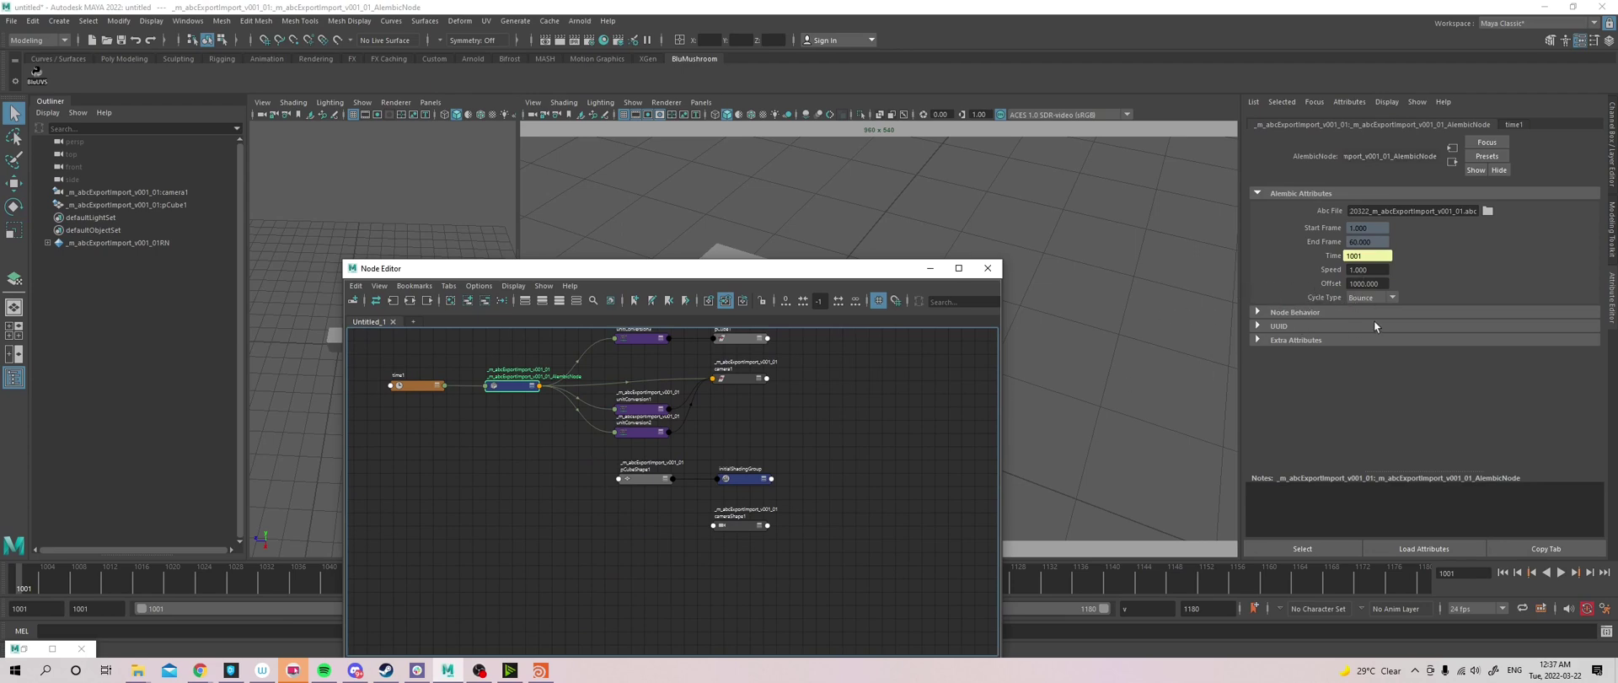
{"action": "left_click", "coordinate": [1391, 302]}
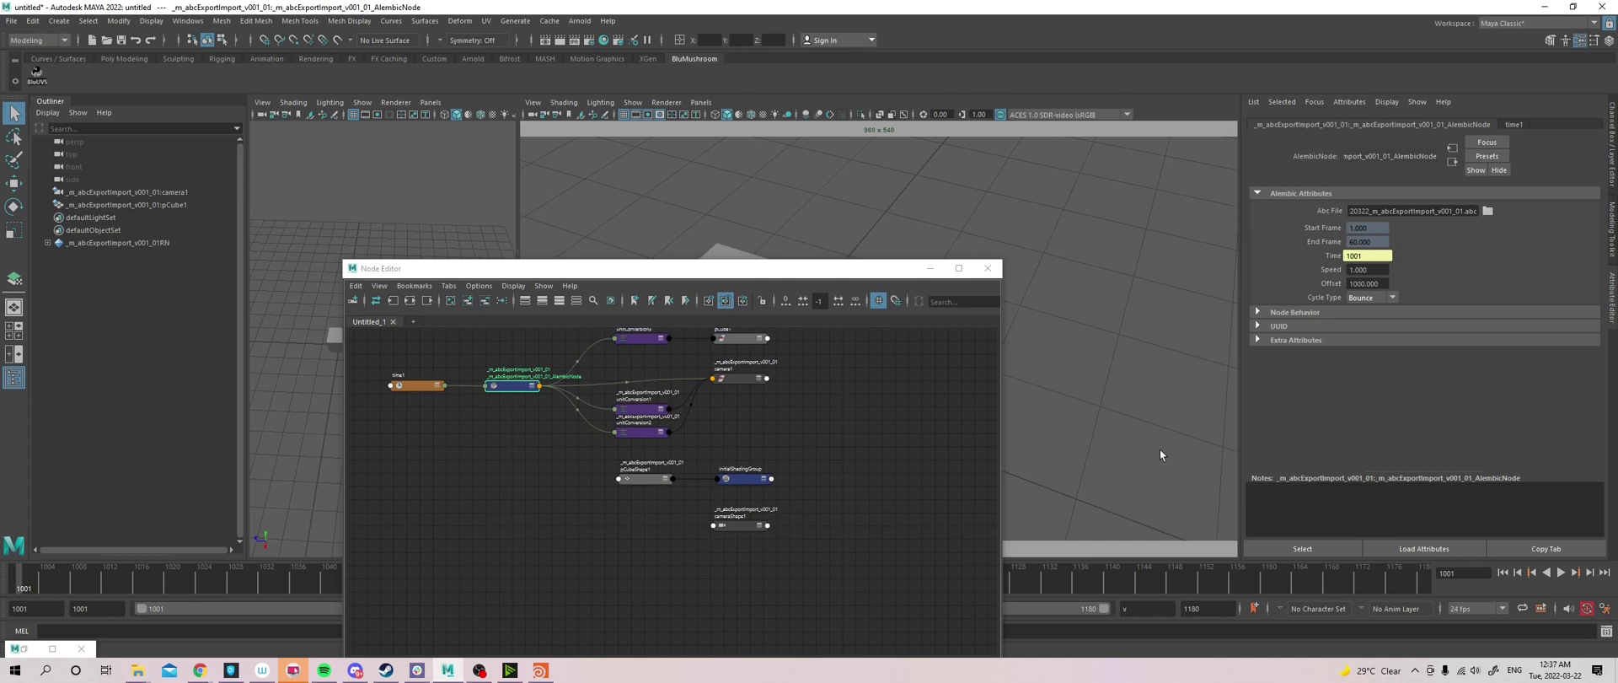